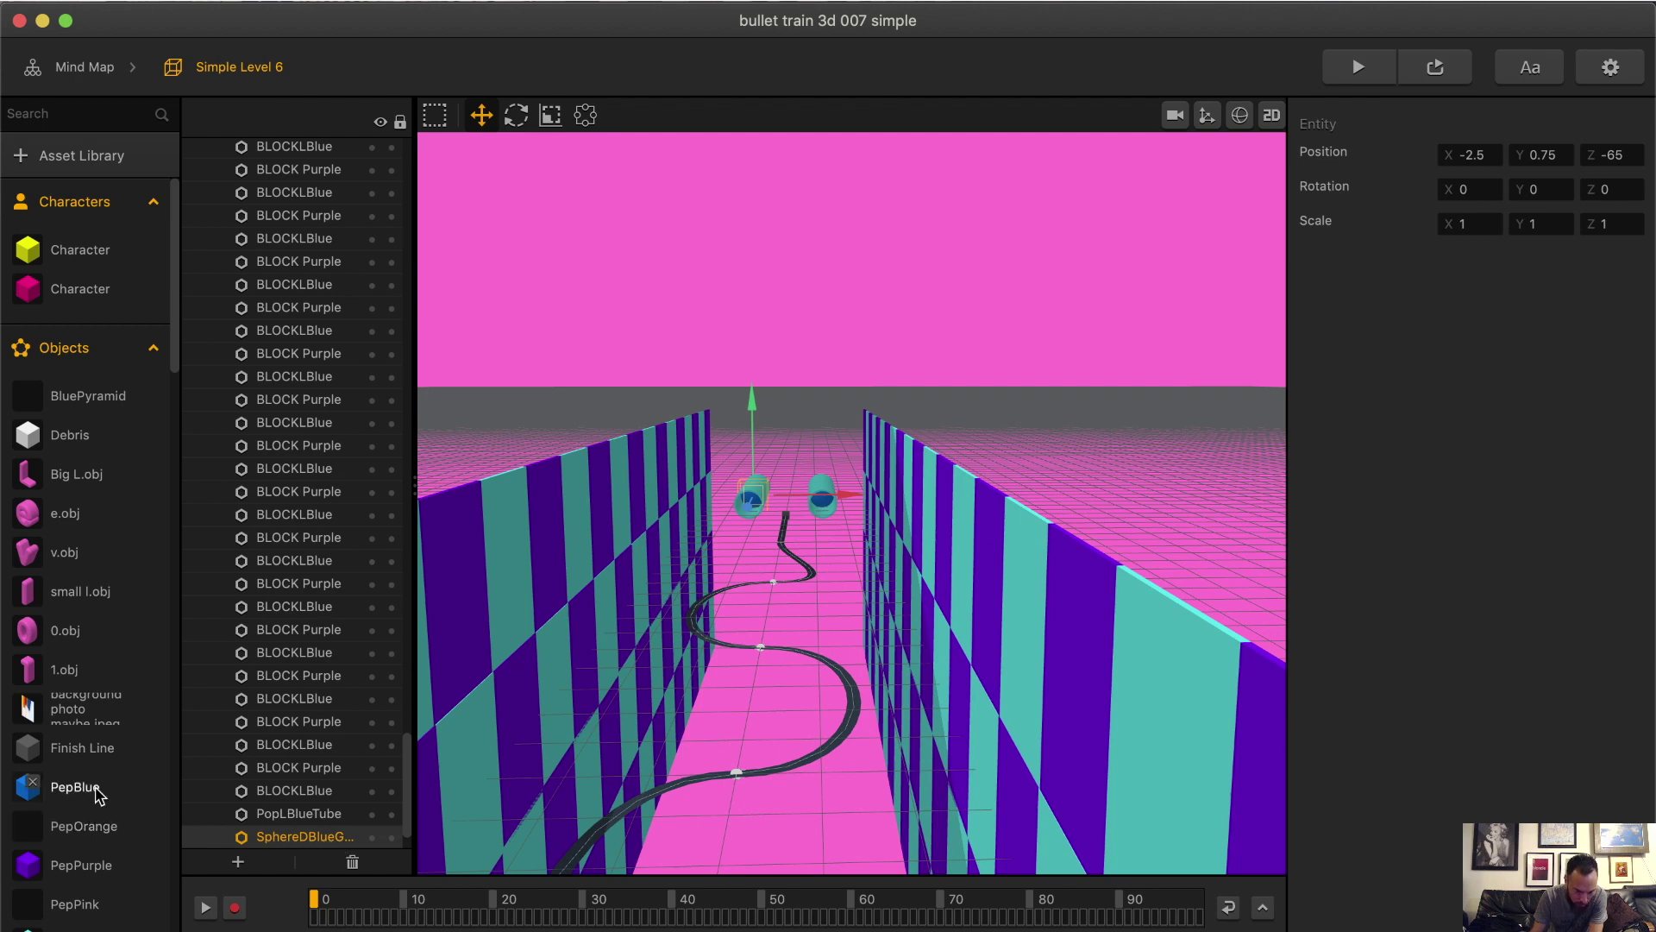
Open the SphereDBlueGO-z node graph and review its Spawn, Random and two Move nodes.
scroll(96, 793, "down", 10)
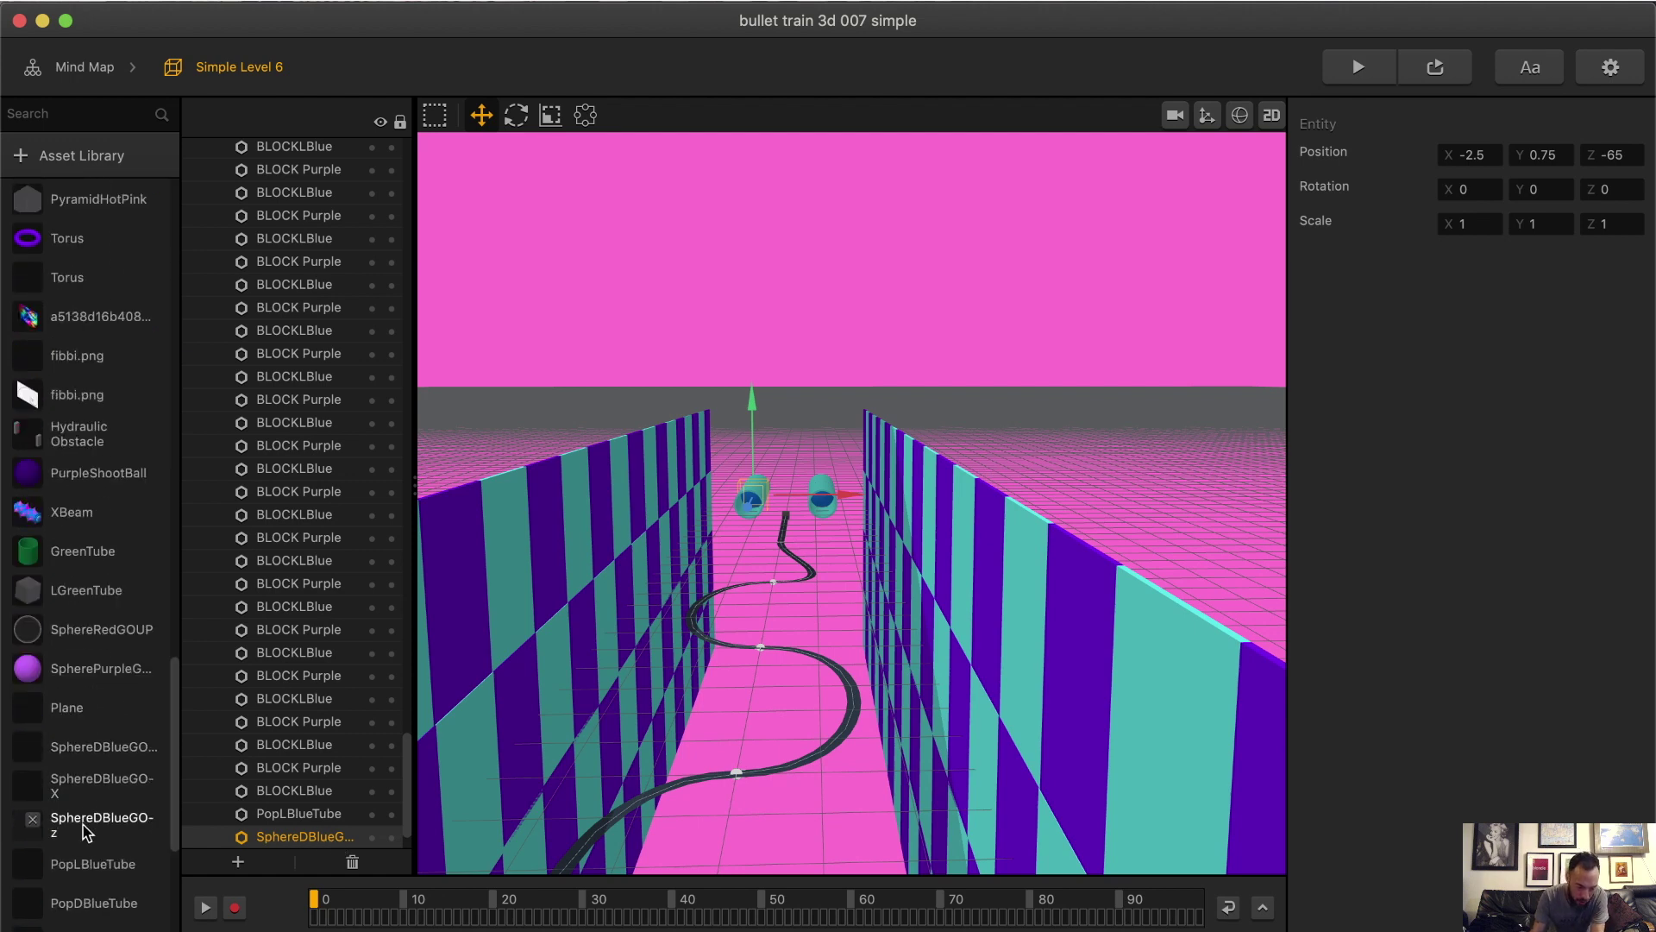
double_click(86, 831)
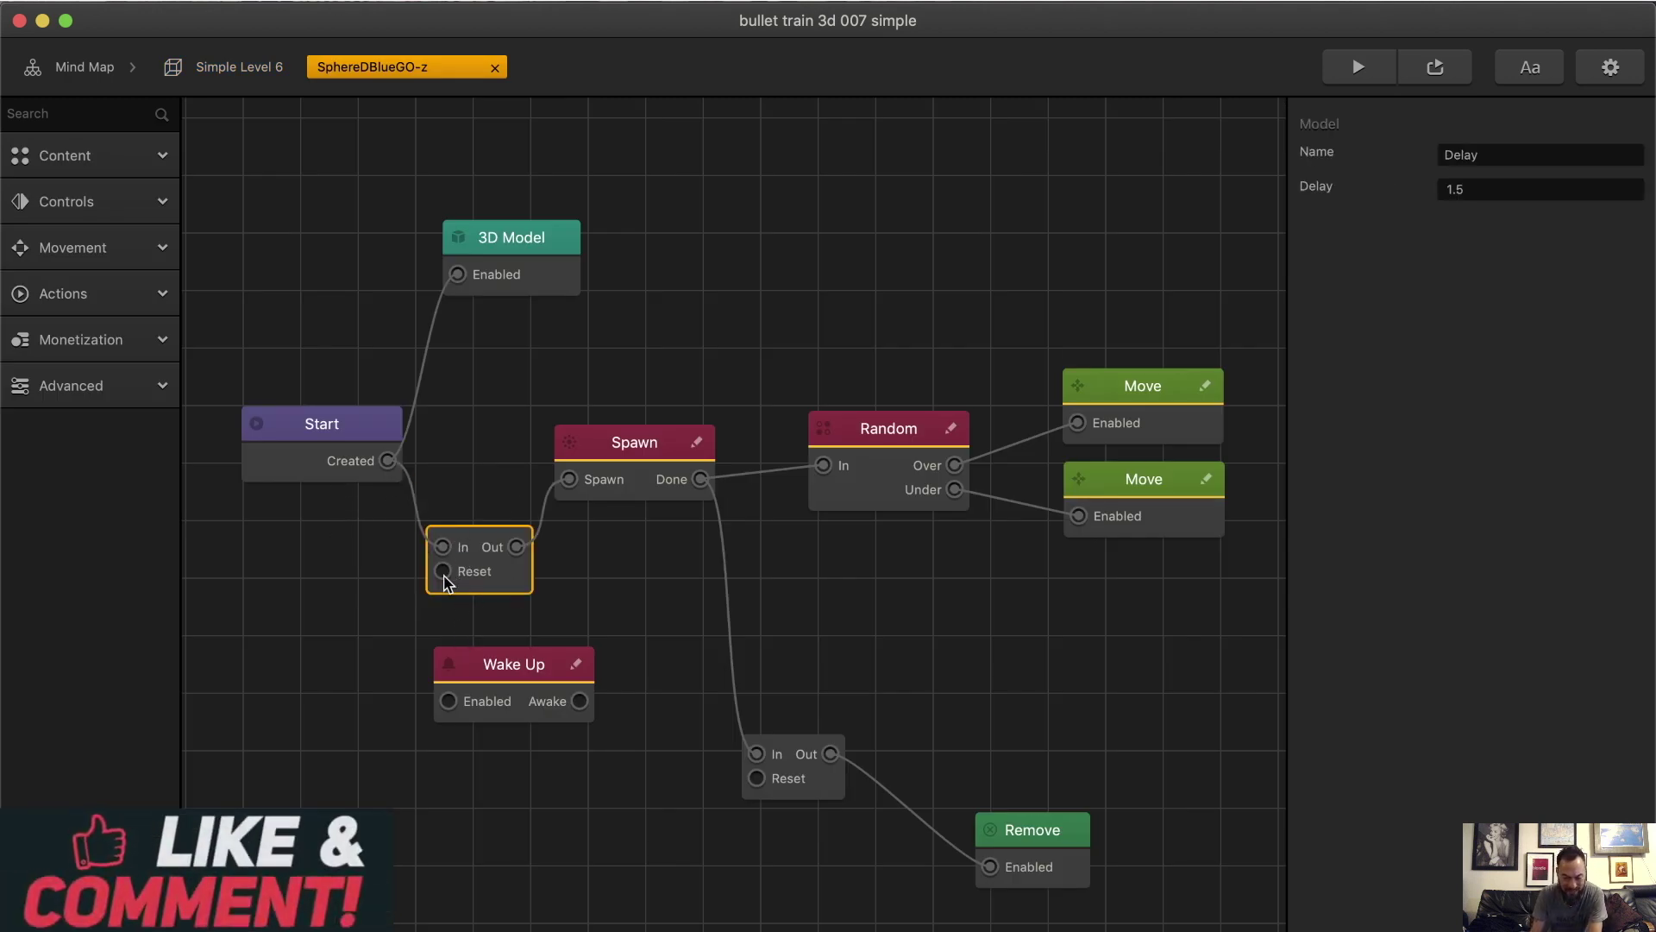
left_click(649, 461)
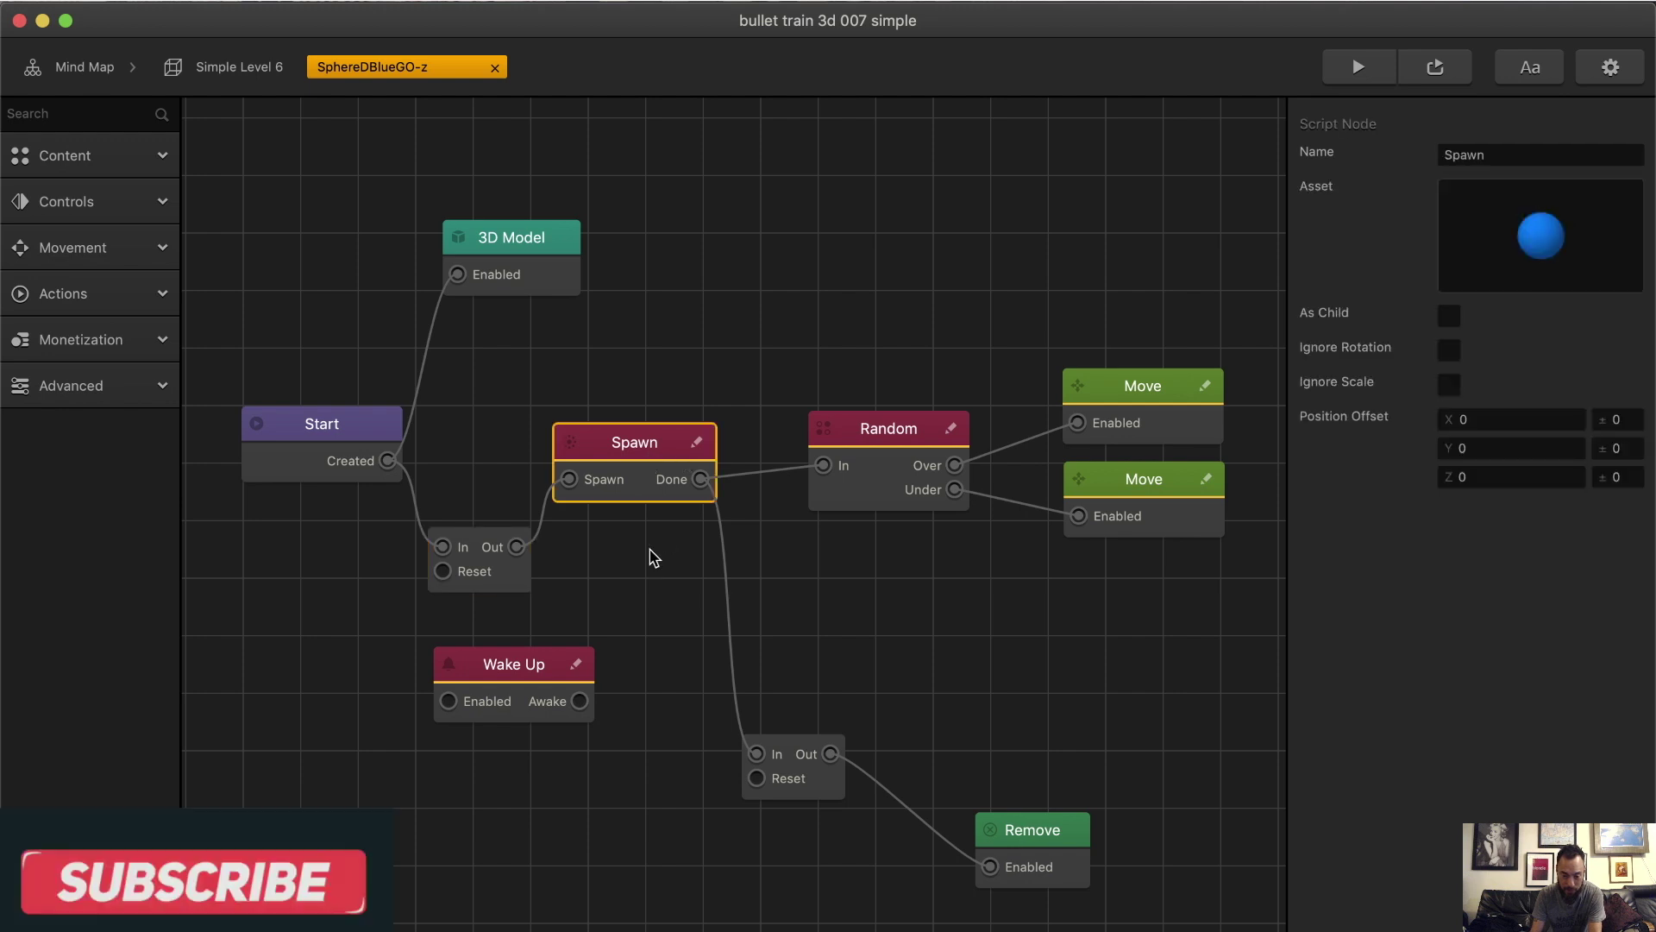
left_click(924, 466)
left_click(1165, 418)
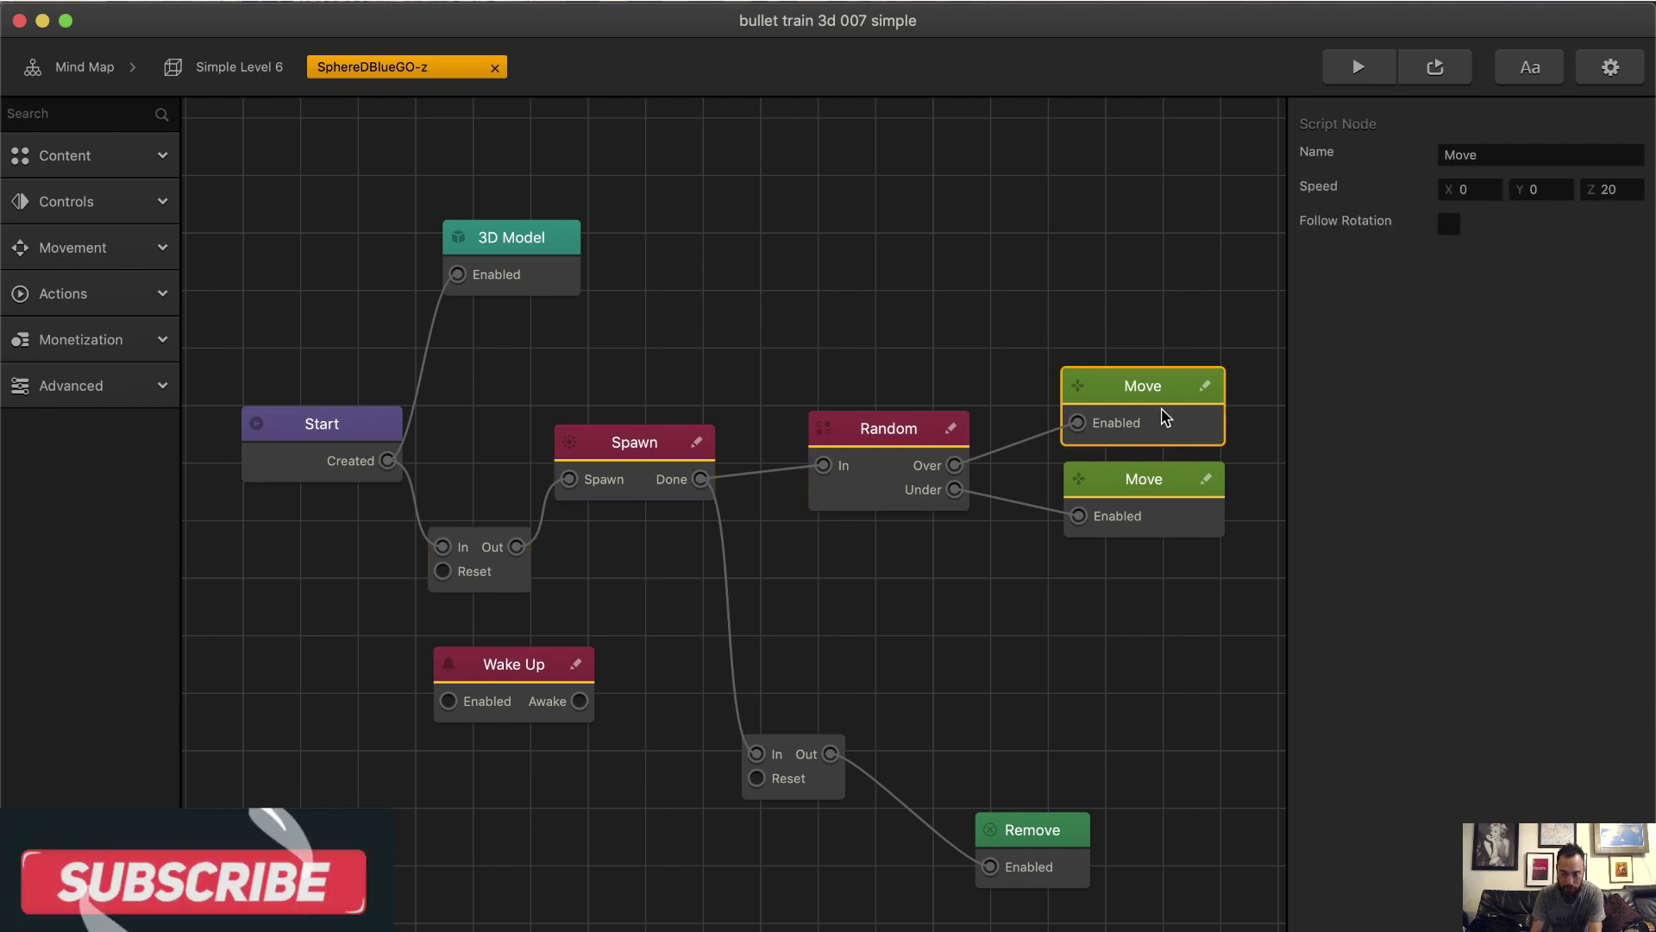
left_click(1157, 515)
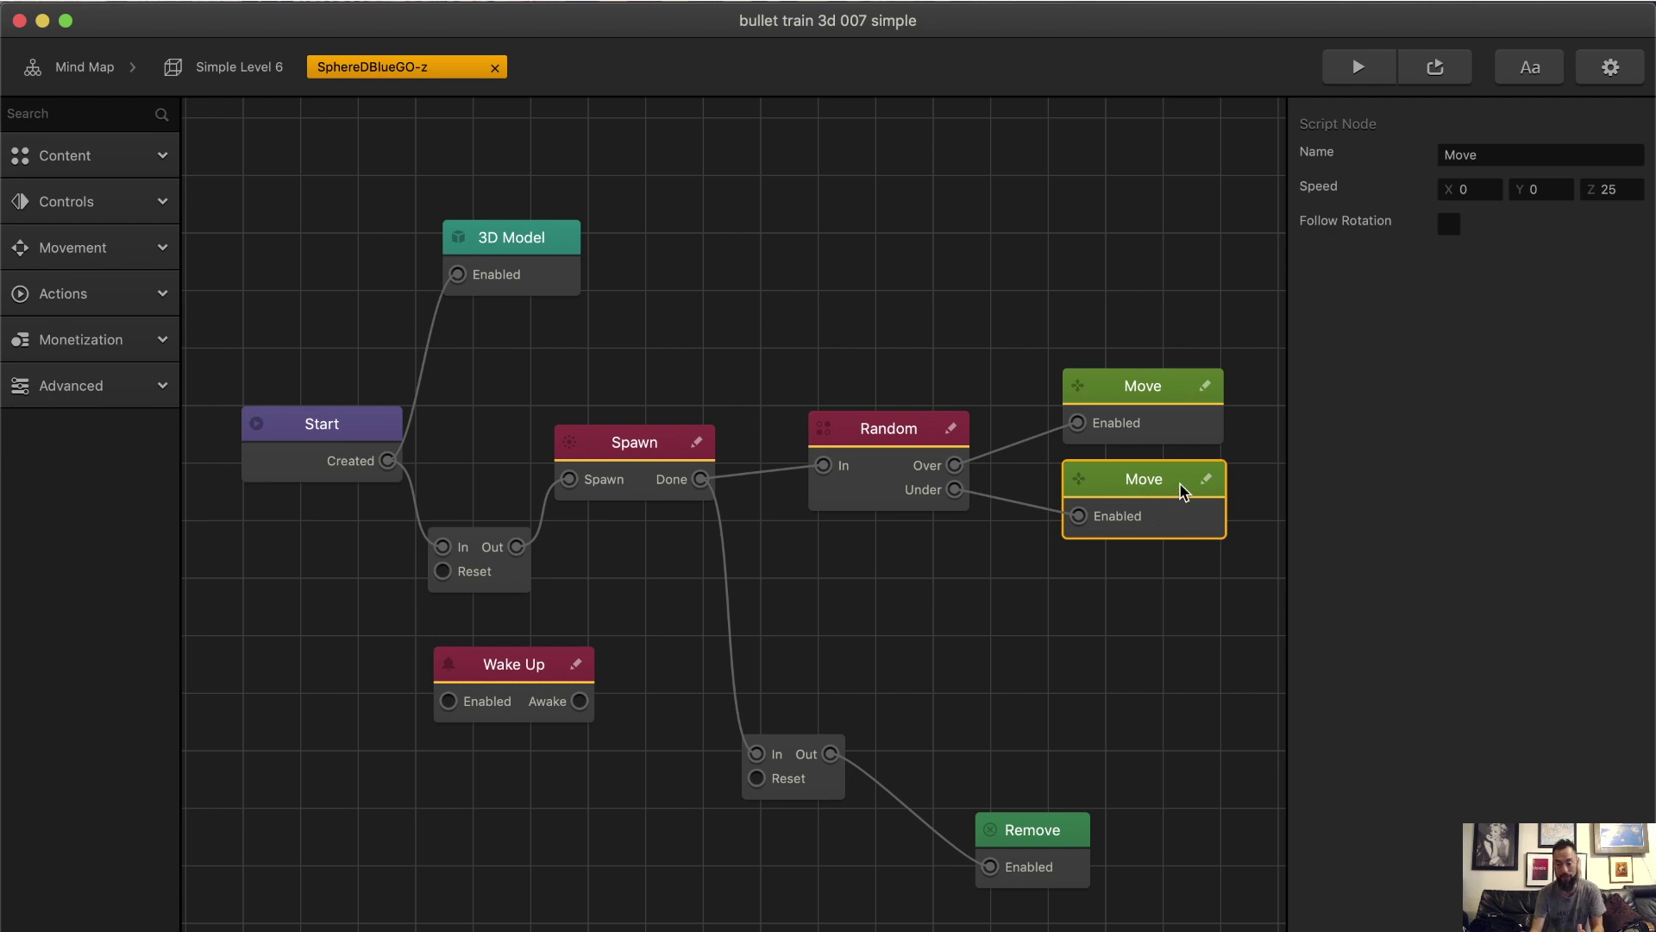
Move the cleanup Delay (10) and Remove nodes up beside each other near Spawn.
left_click_drag(801, 795, 820, 758)
left_click_drag(1044, 840, 1018, 692)
left_click(817, 735)
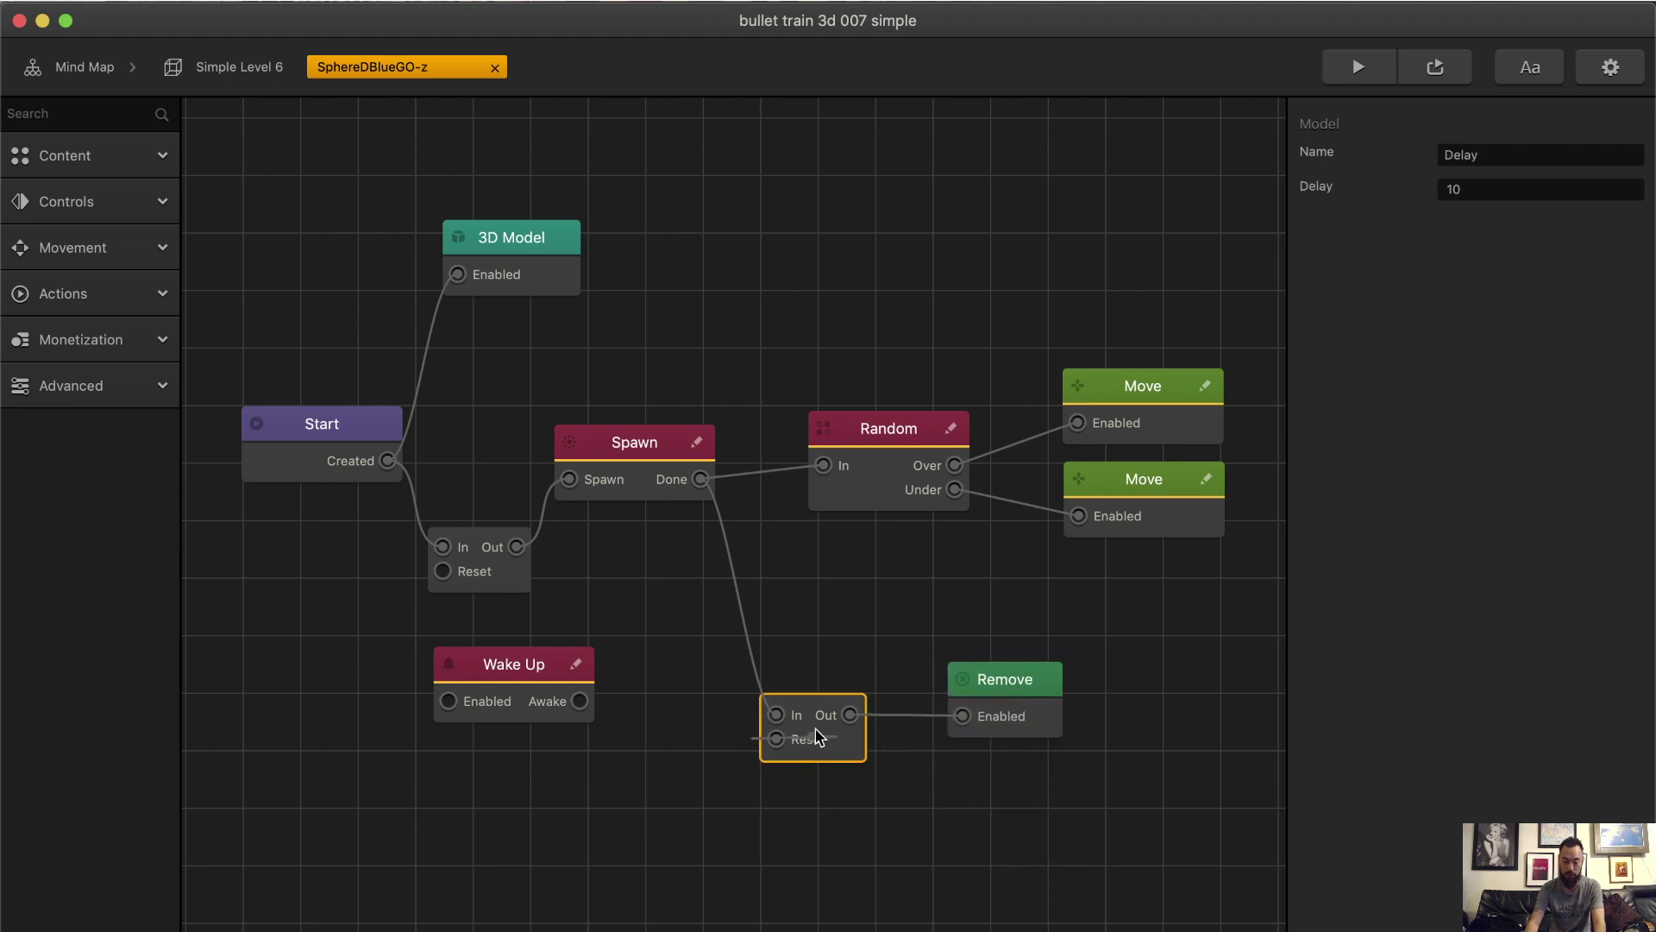
Link Start's Created output directly to Spawn, then preview Simple Level 6 twice.
left_click_drag(363, 444, 577, 468)
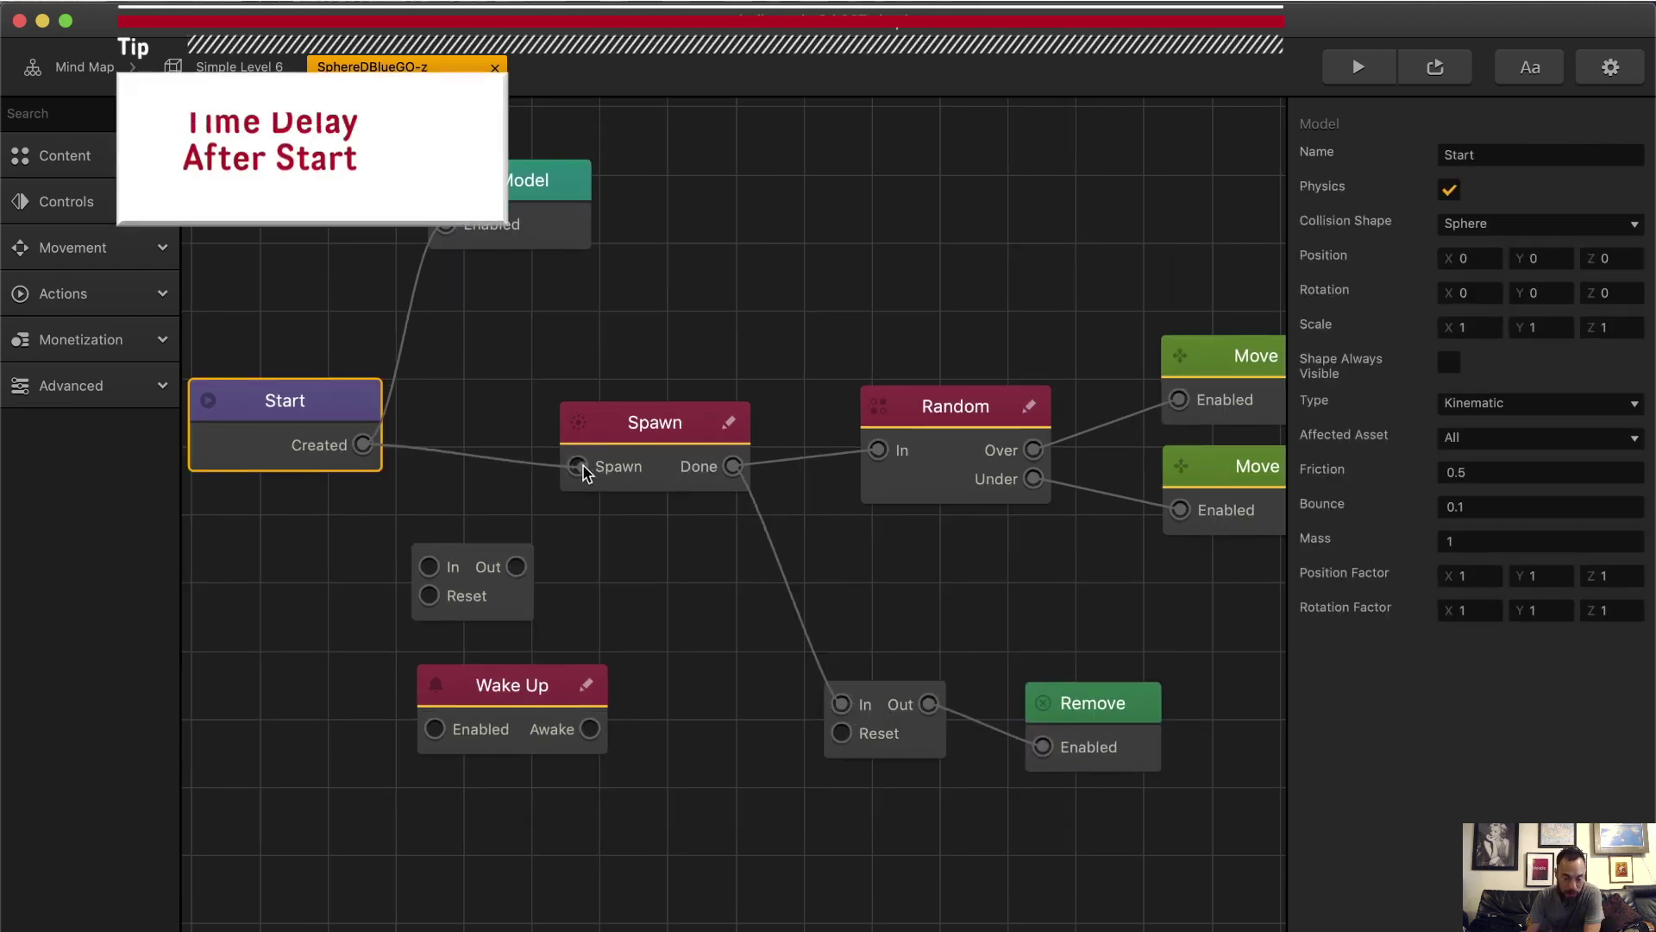
left_click(209, 66)
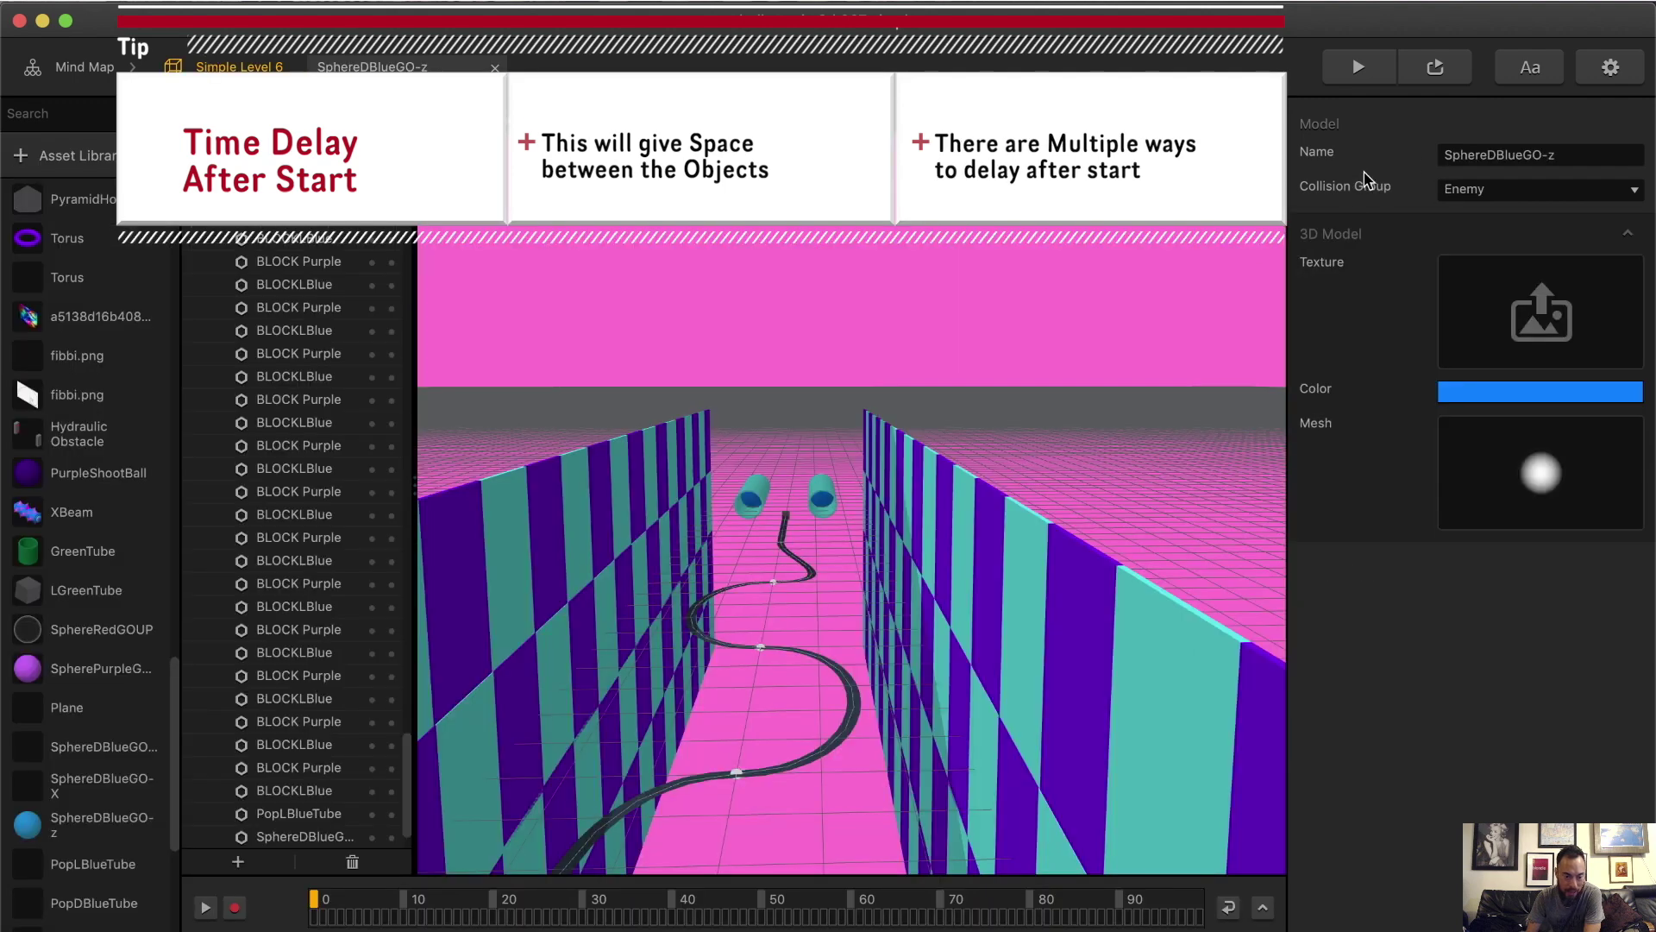
left_click(1461, 74)
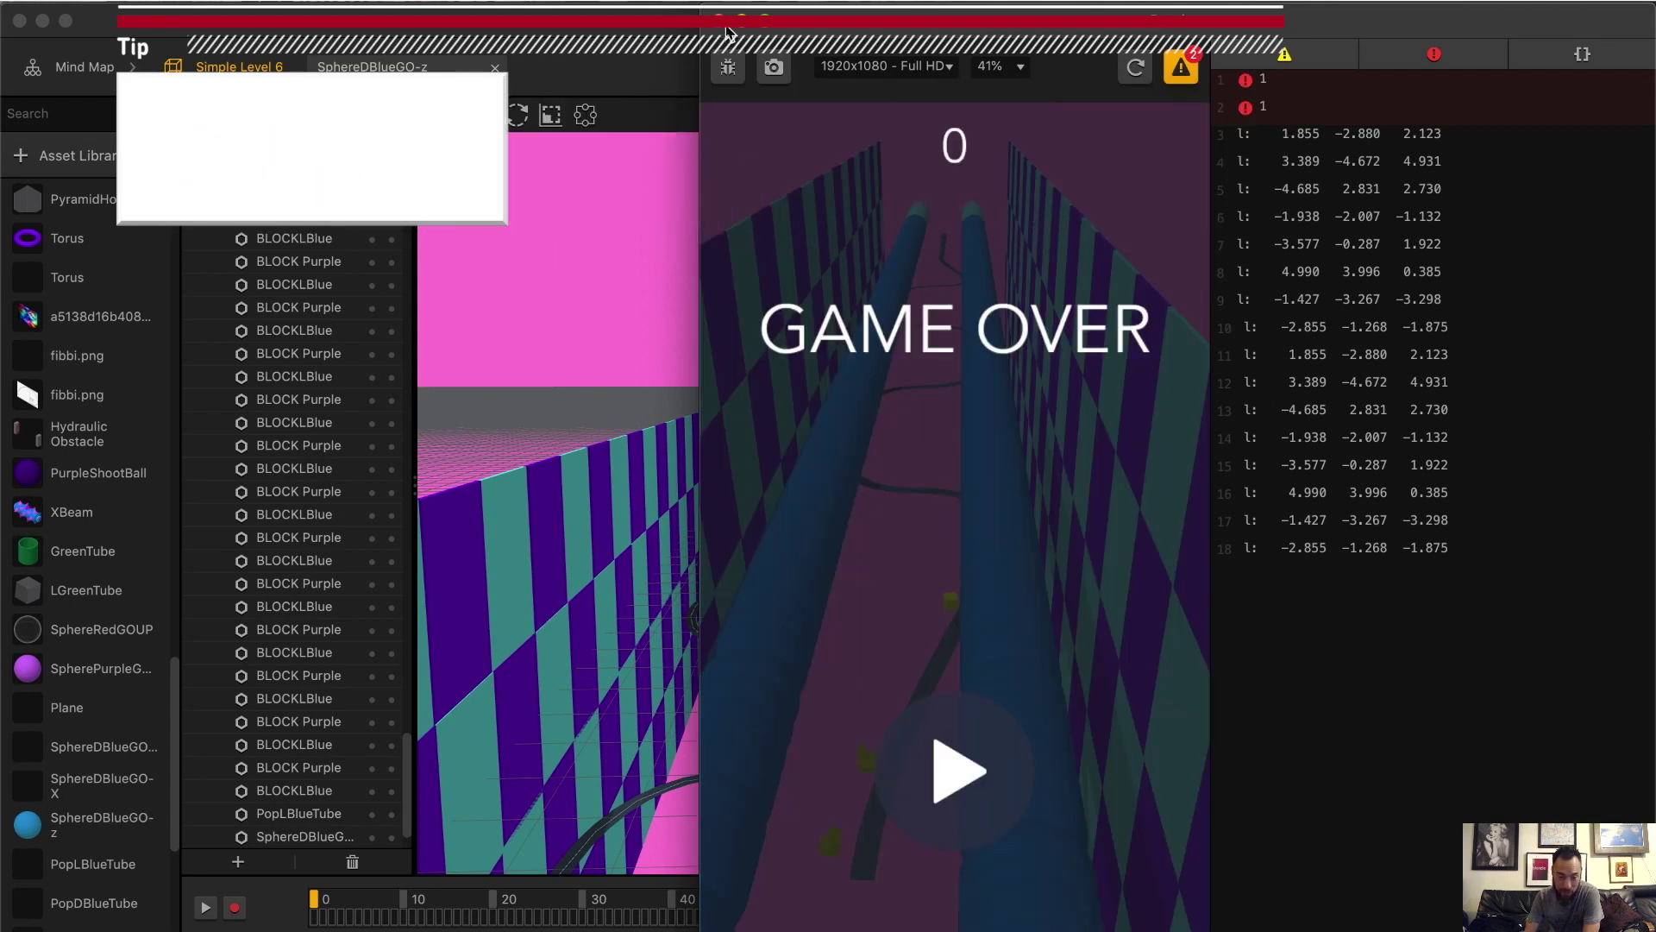
key("super+w")
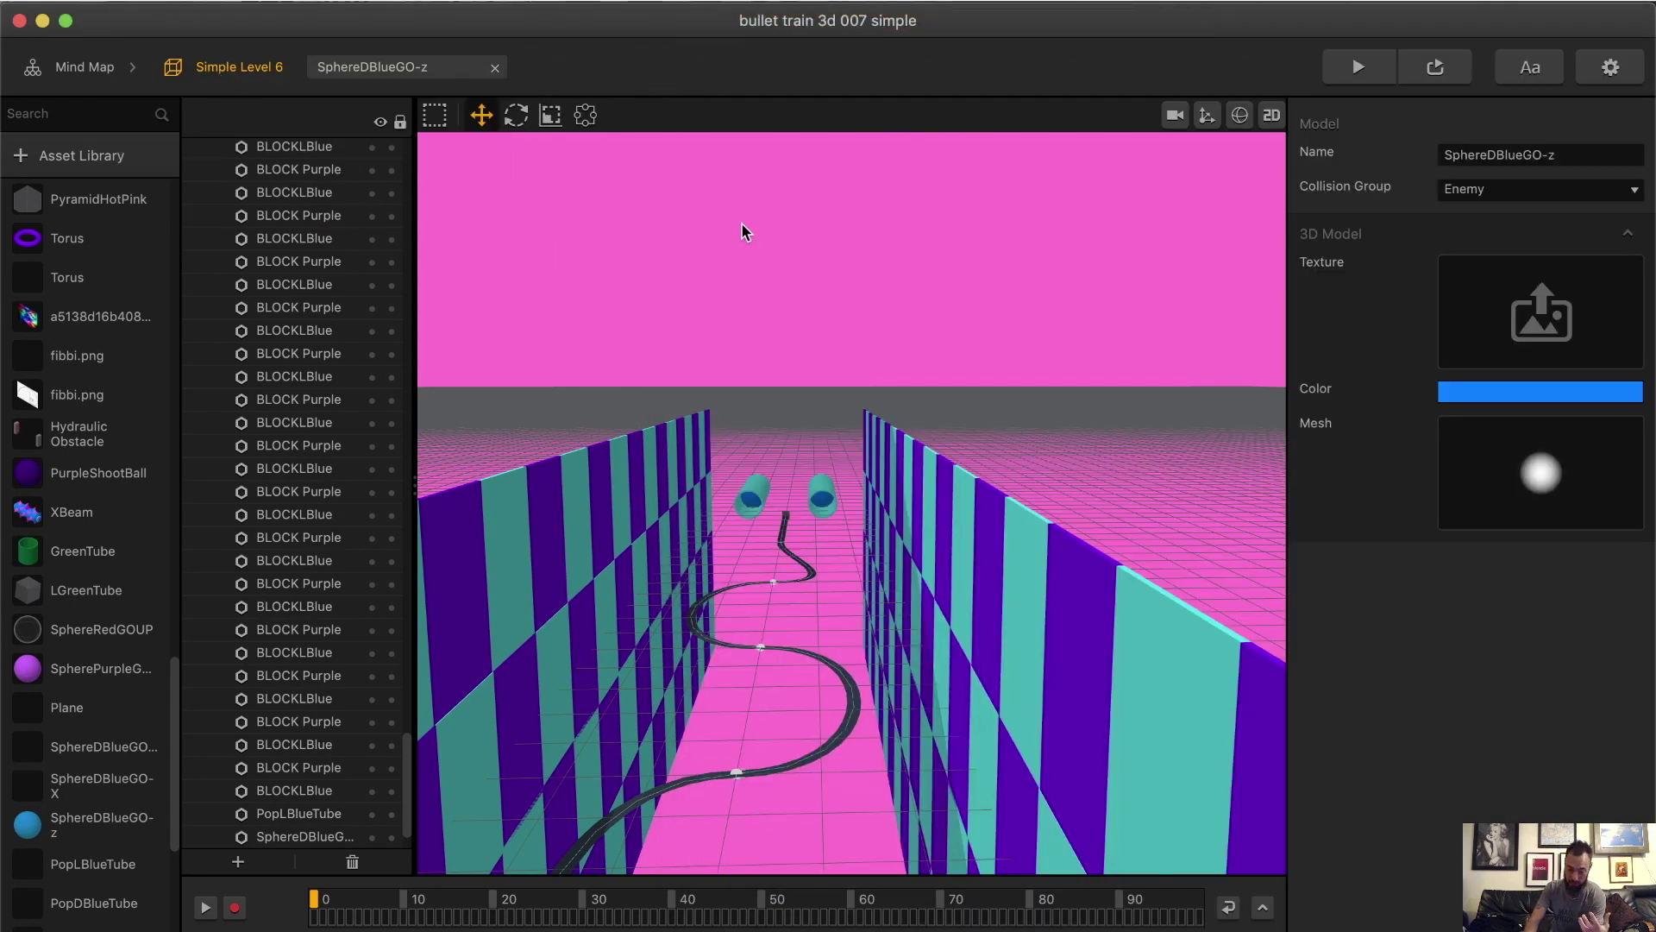
left_click(1447, 76)
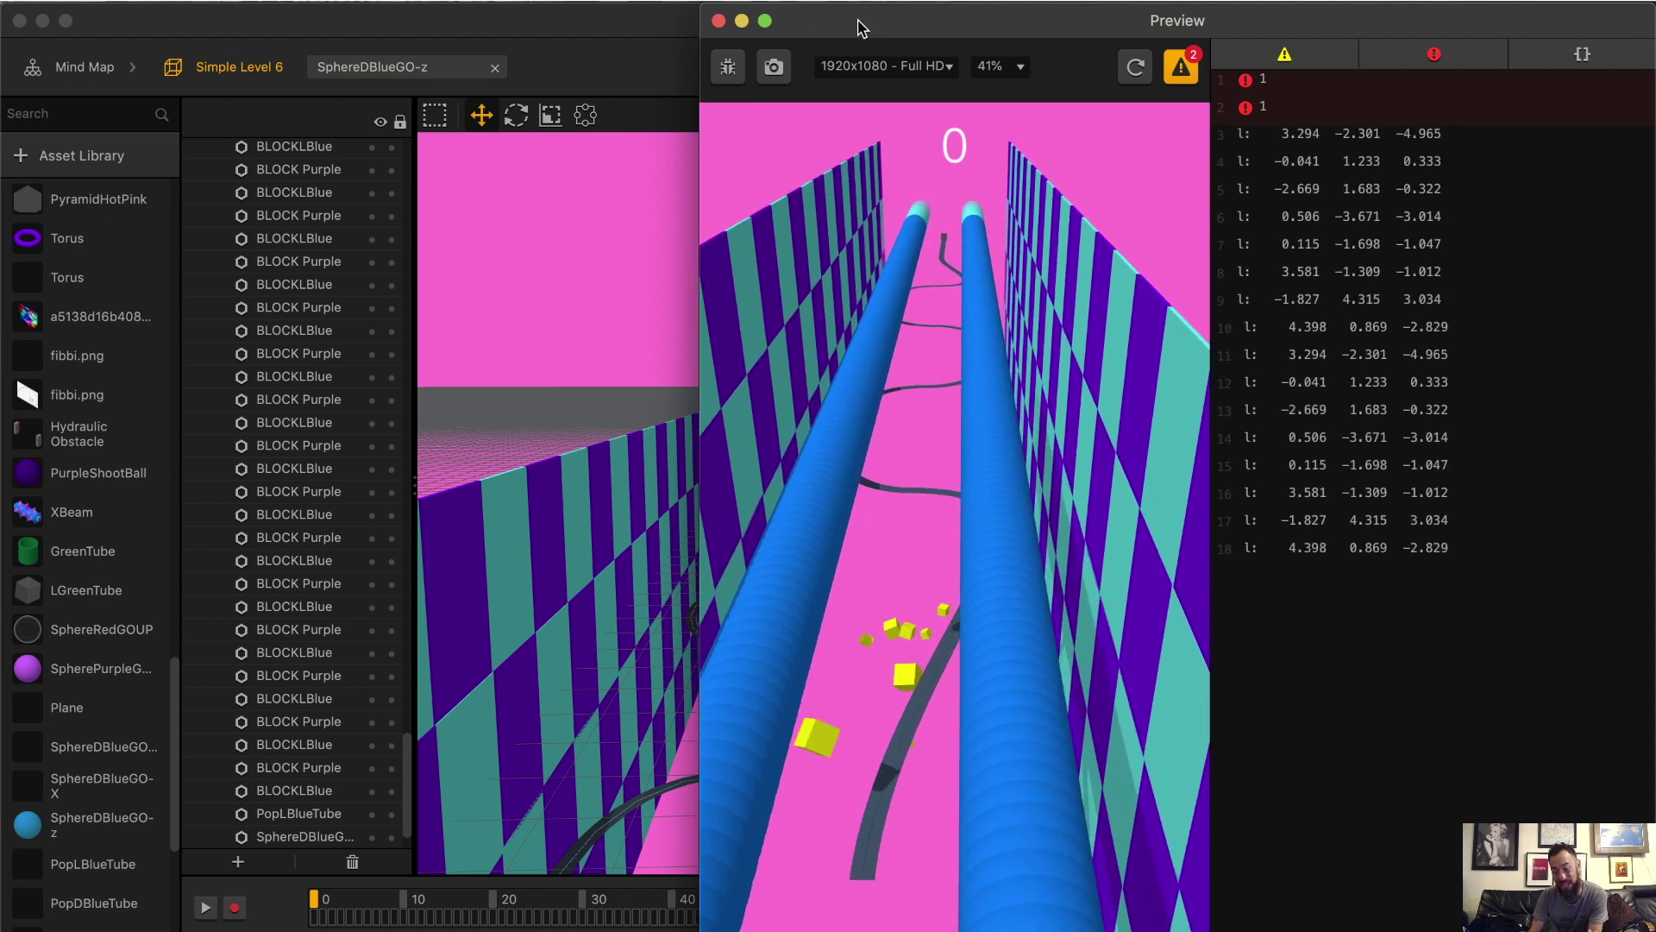
Wire the SphereDBlueGO-z Start node's Created output back into the Delay node.
left_click(717, 20)
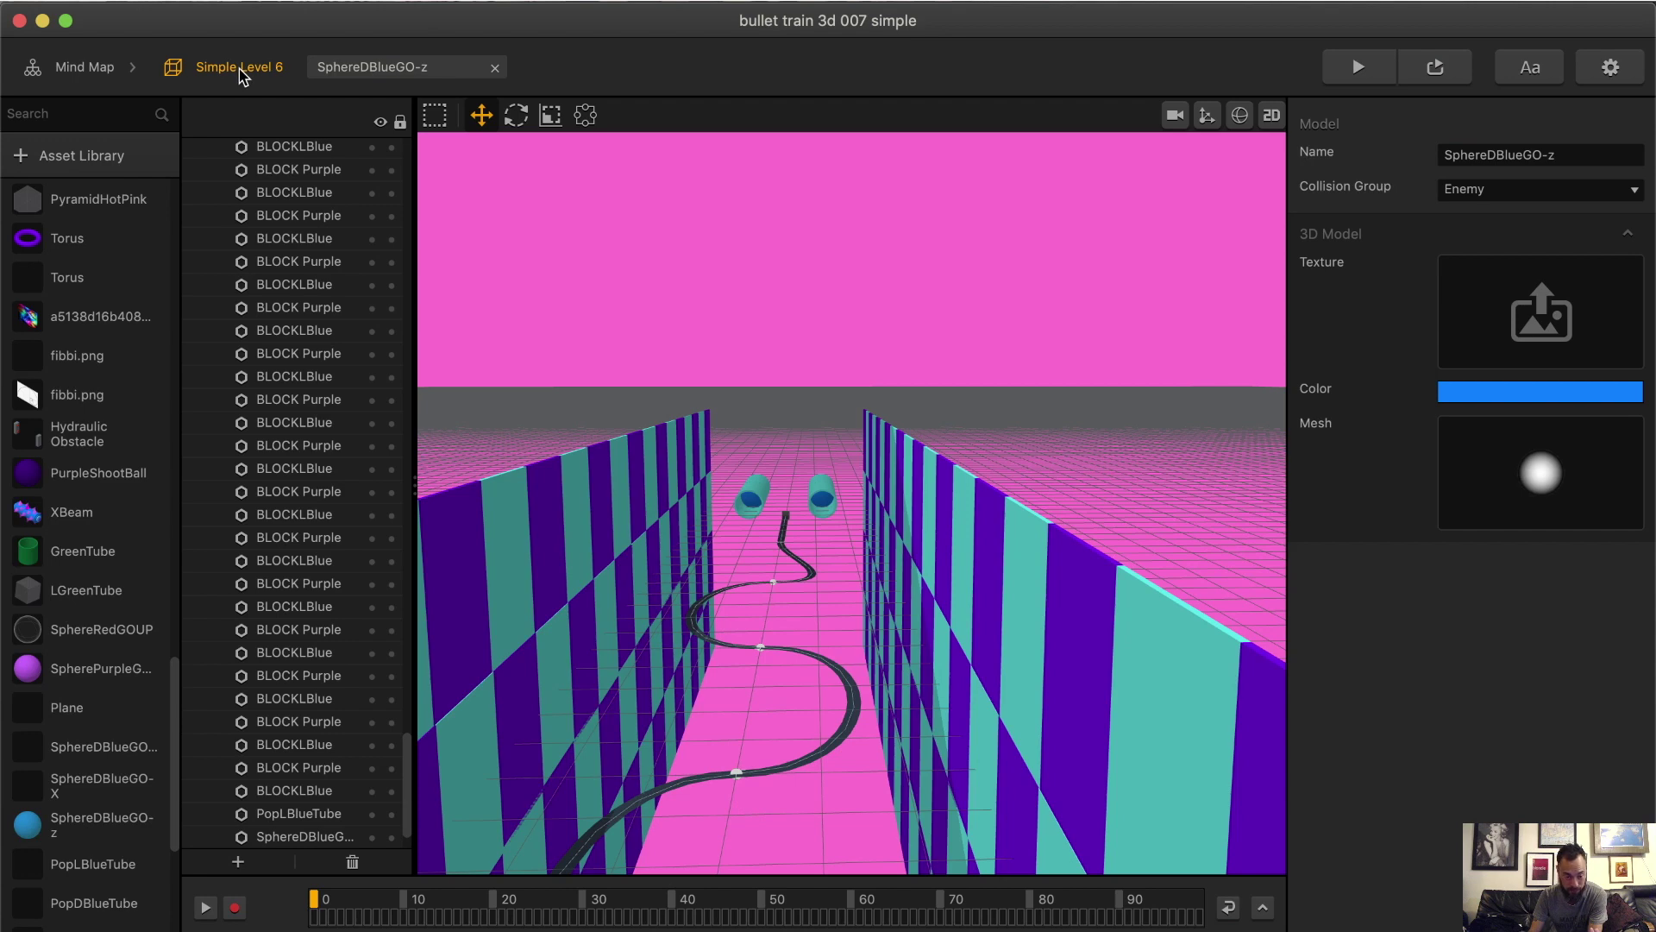
left_click(372, 67)
left_click(343, 459)
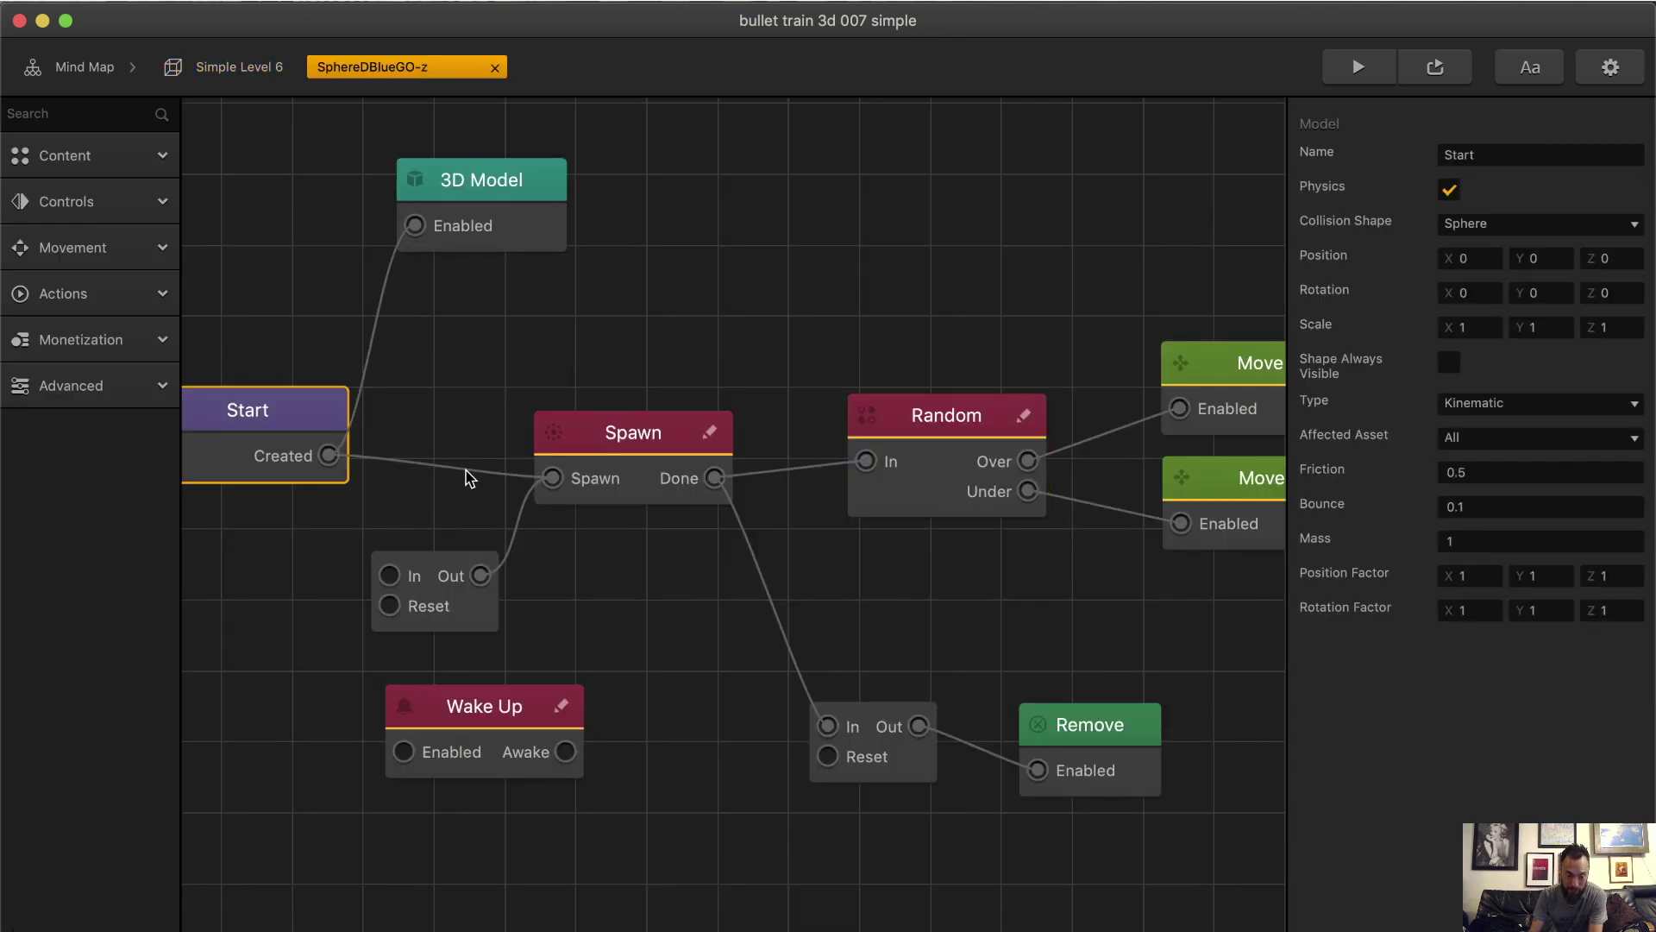
left_click_drag(329, 456, 389, 576)
left_click(972, 405)
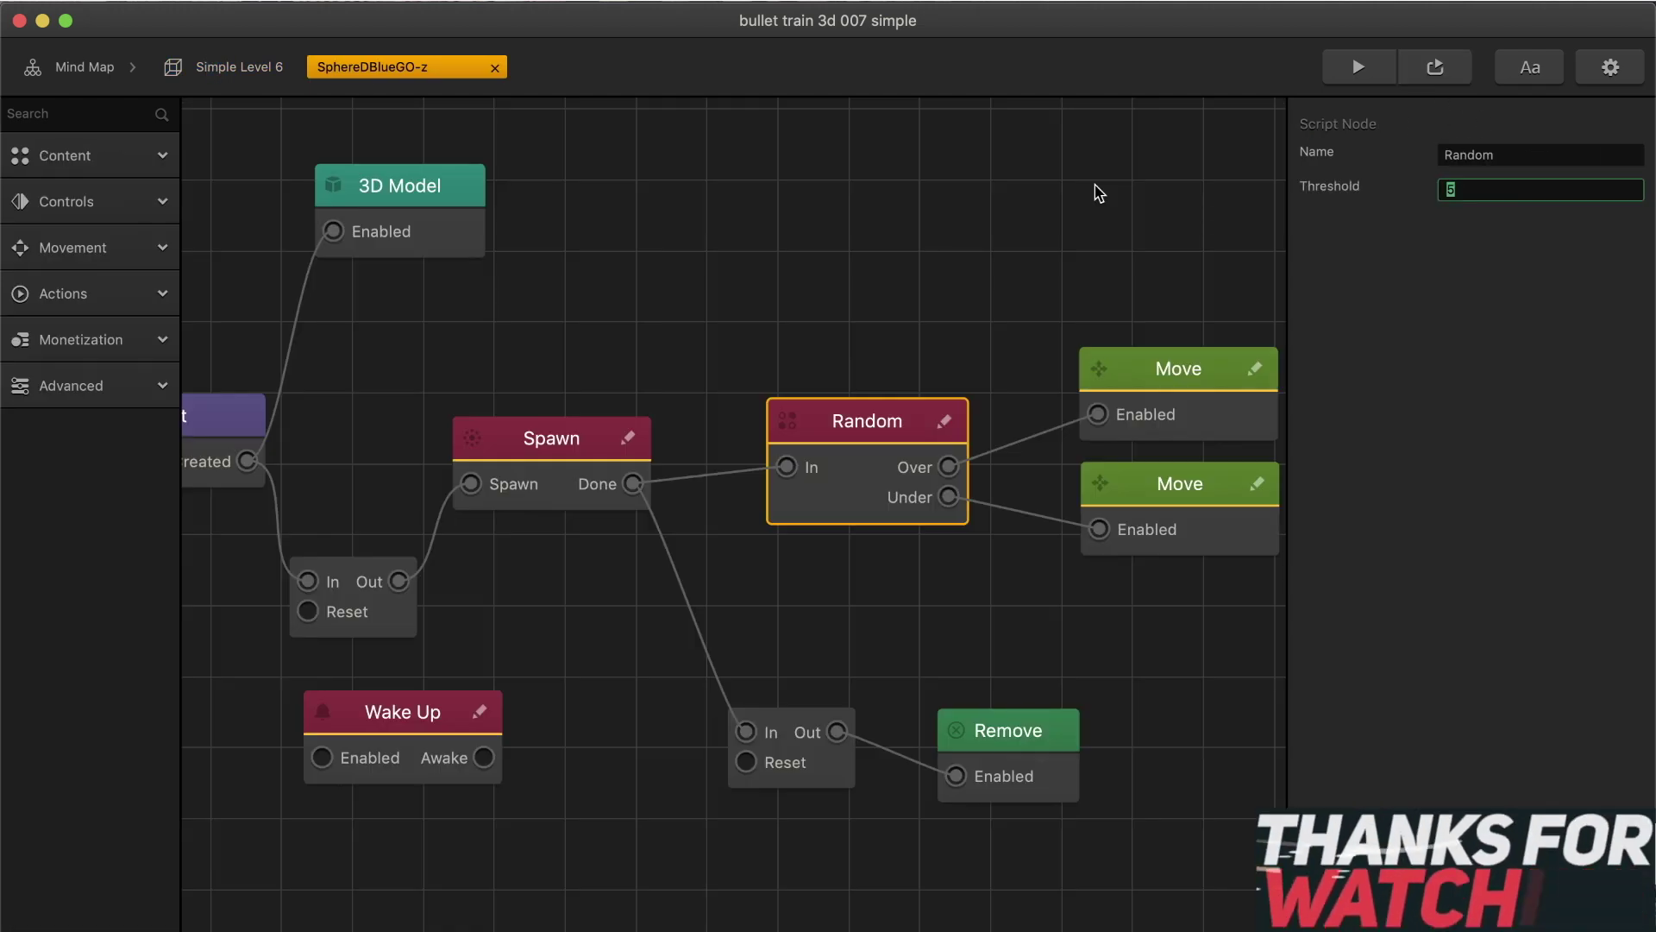
key("Escape")
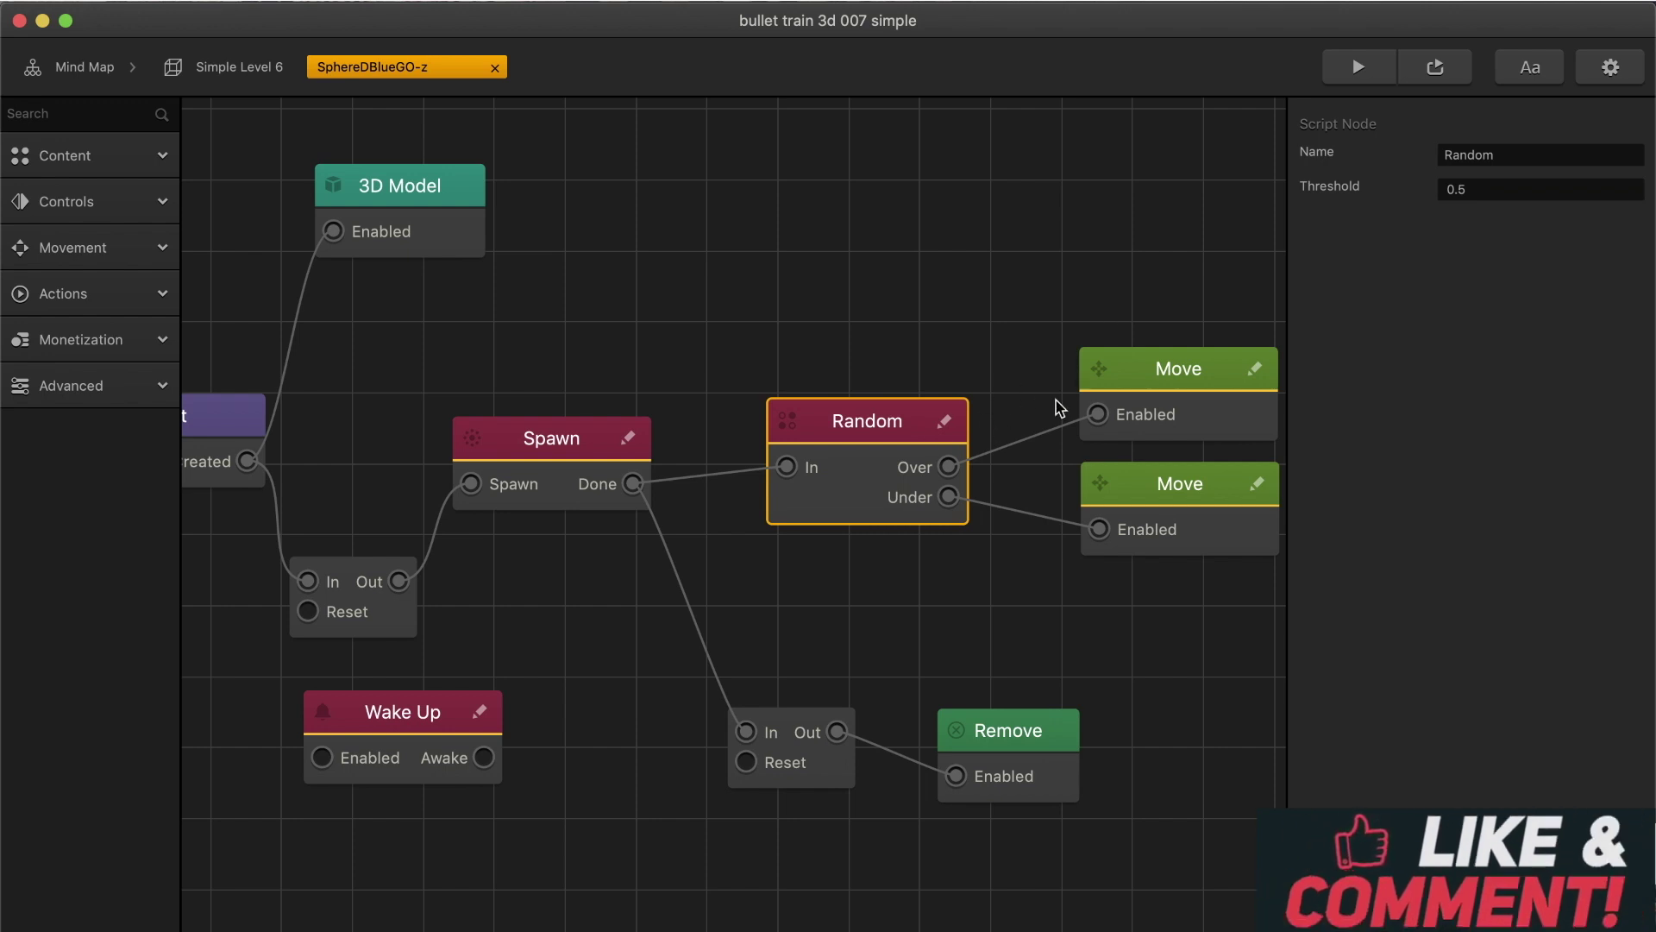
Change the first Move node's Z speed to 15.
left_click(1098, 379)
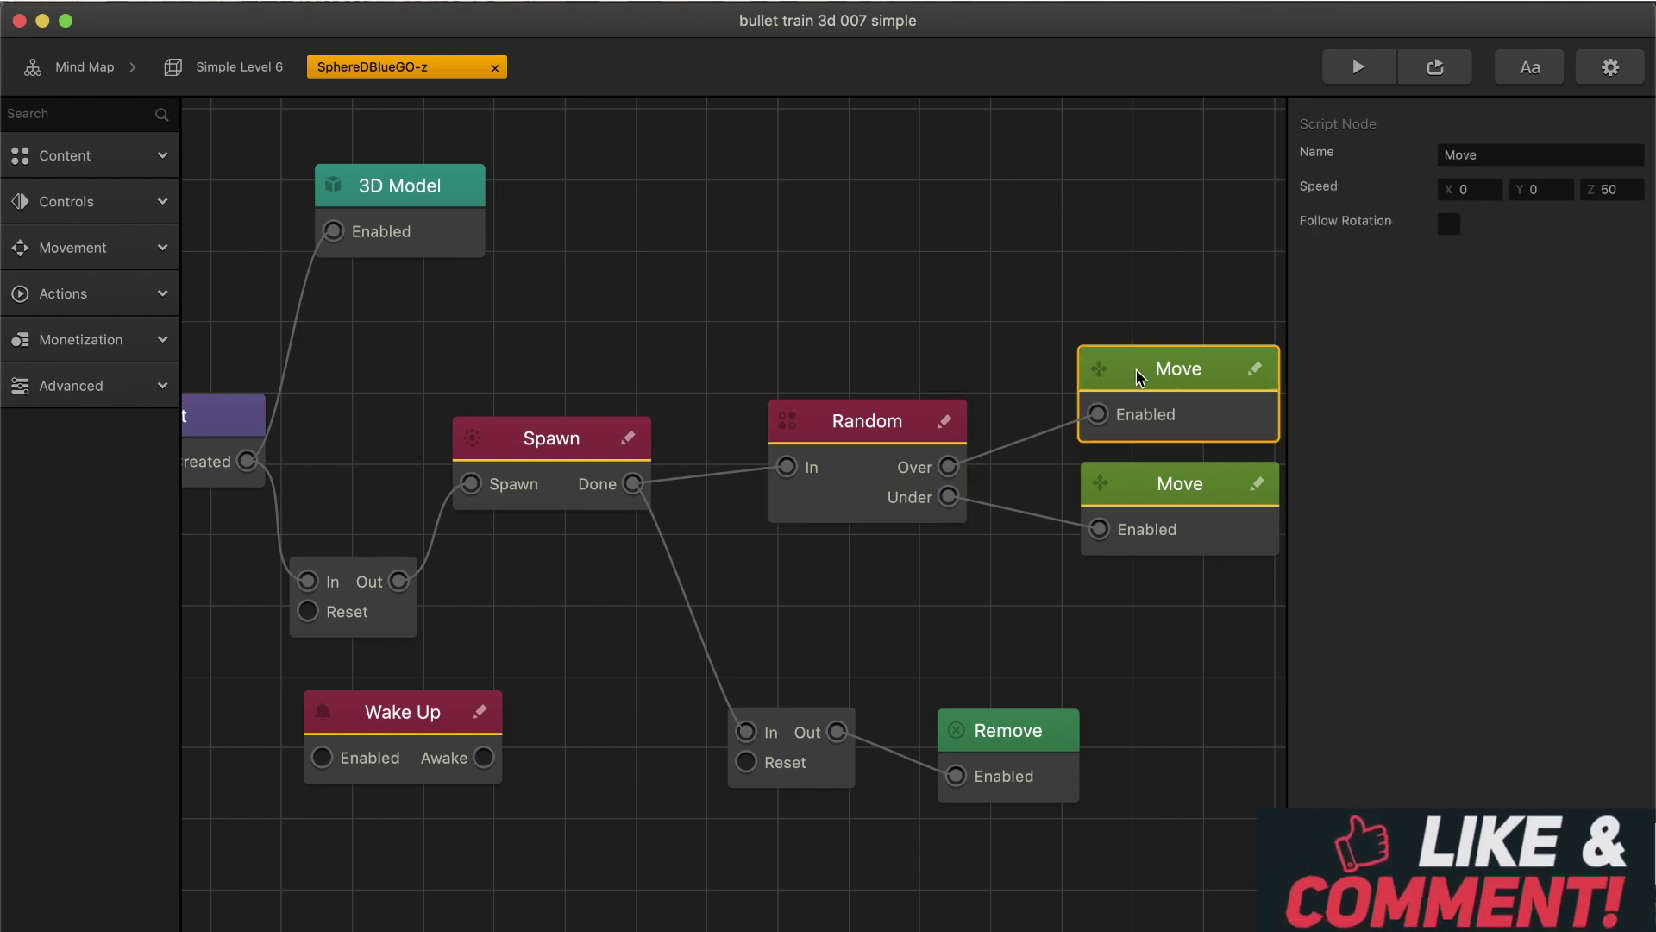
left_click(1609, 189)
type("5020")
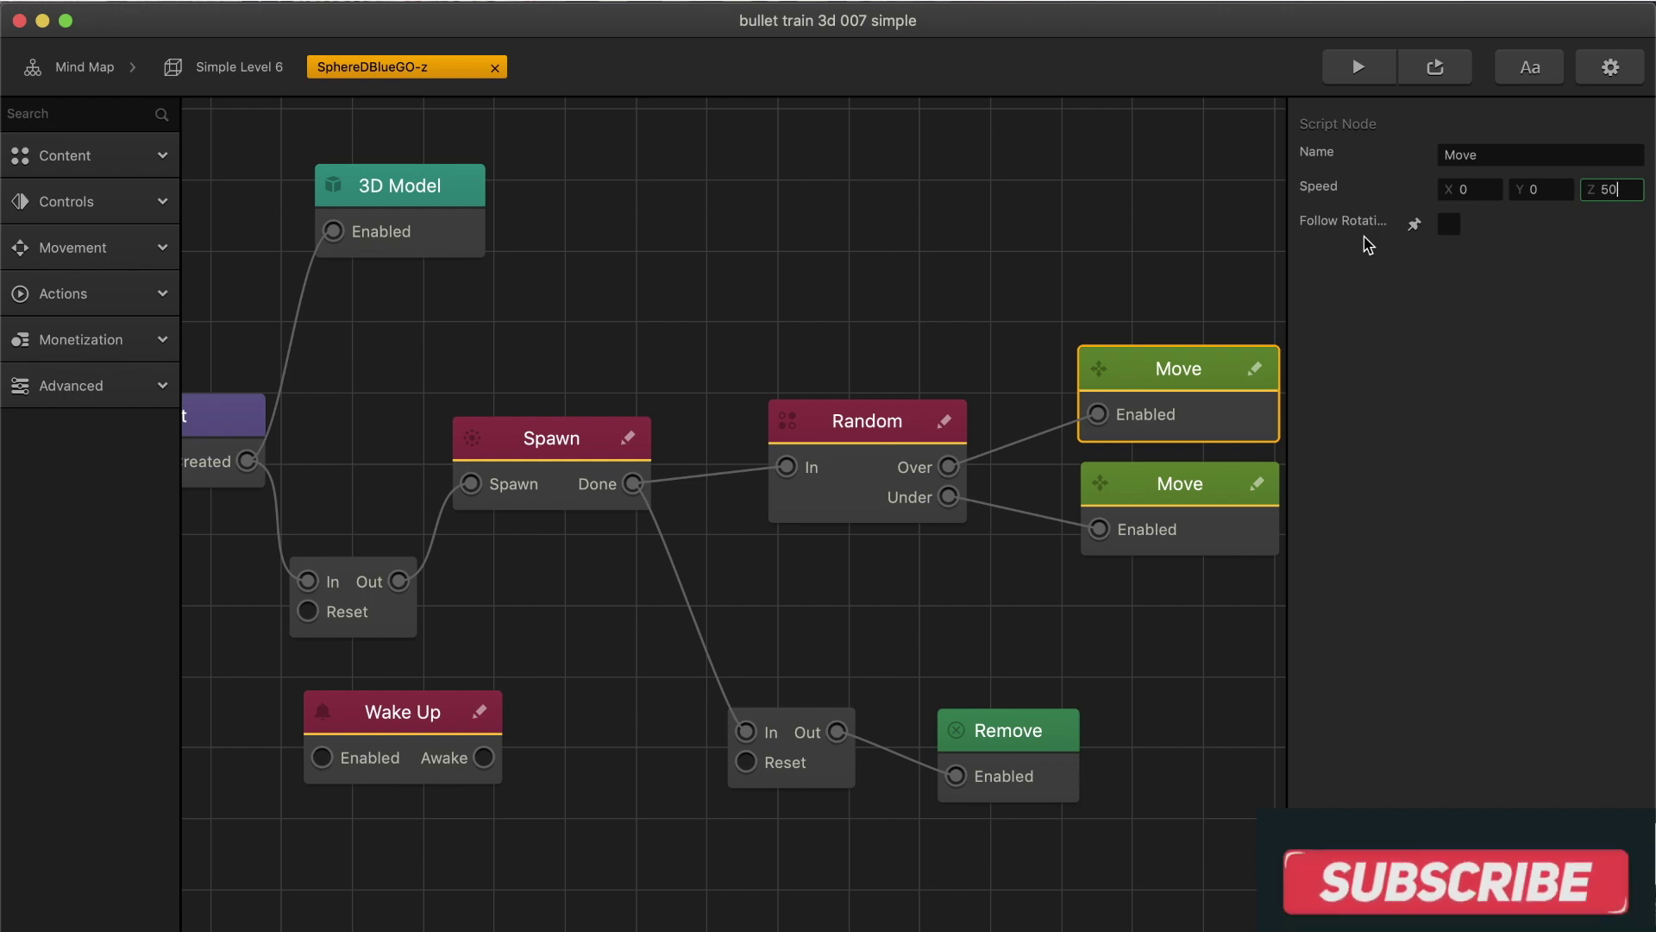
key("BackSpace")
key("BackSpace")
key("BackSpace")
key("BackSpace")
type("15")
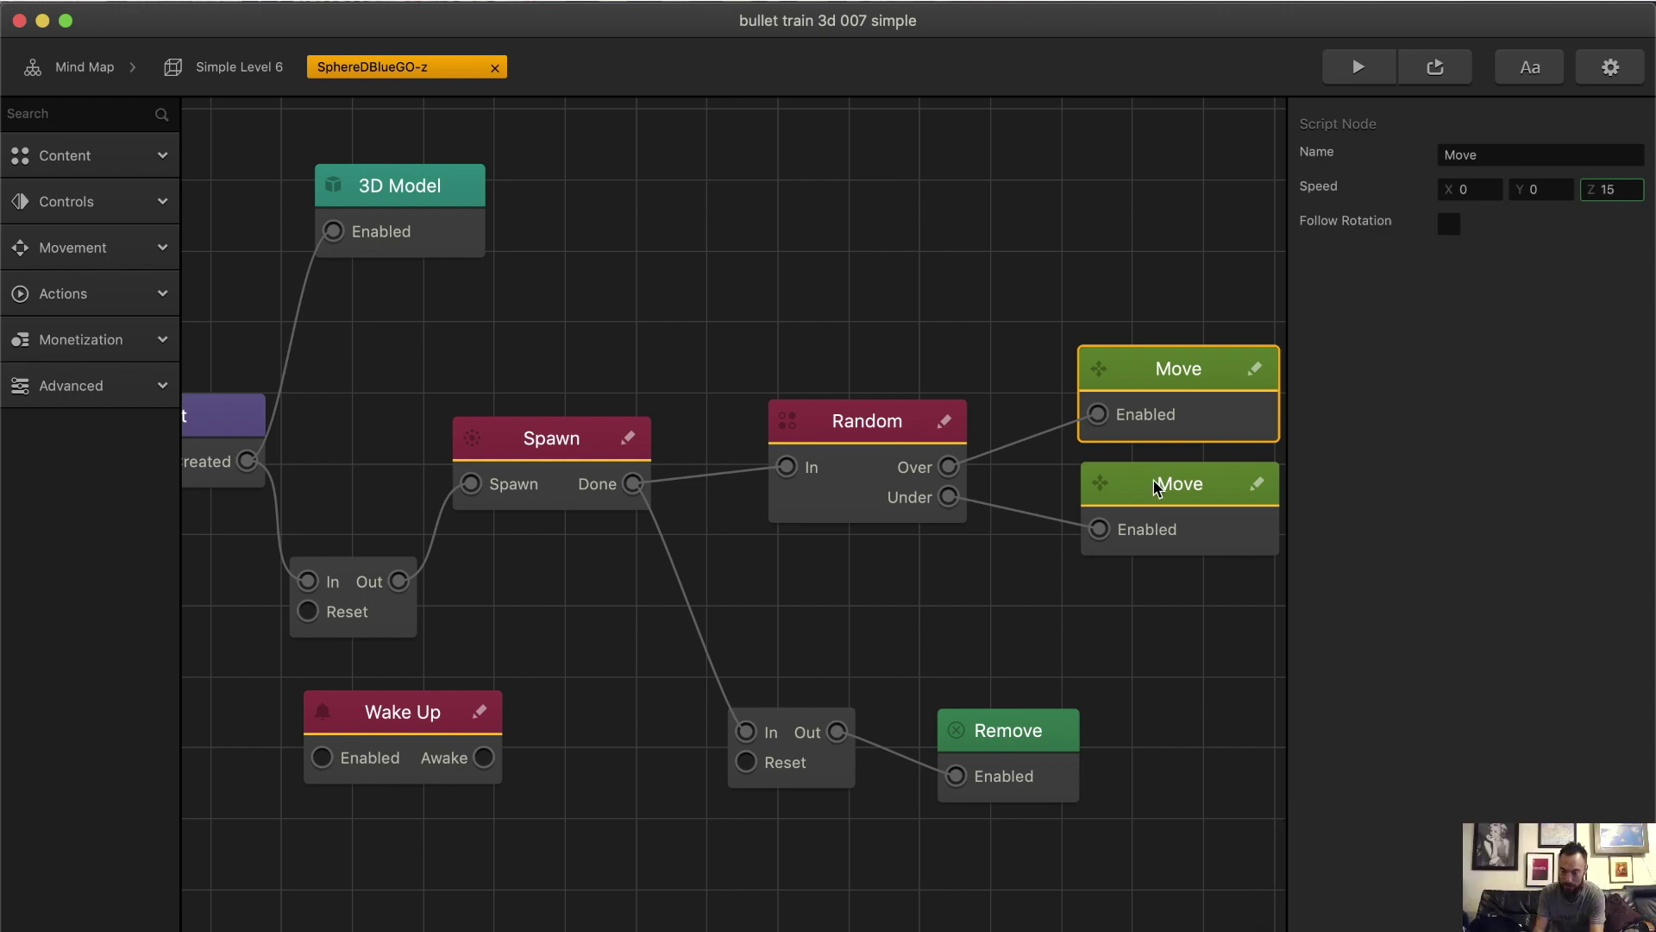
left_click(1171, 484)
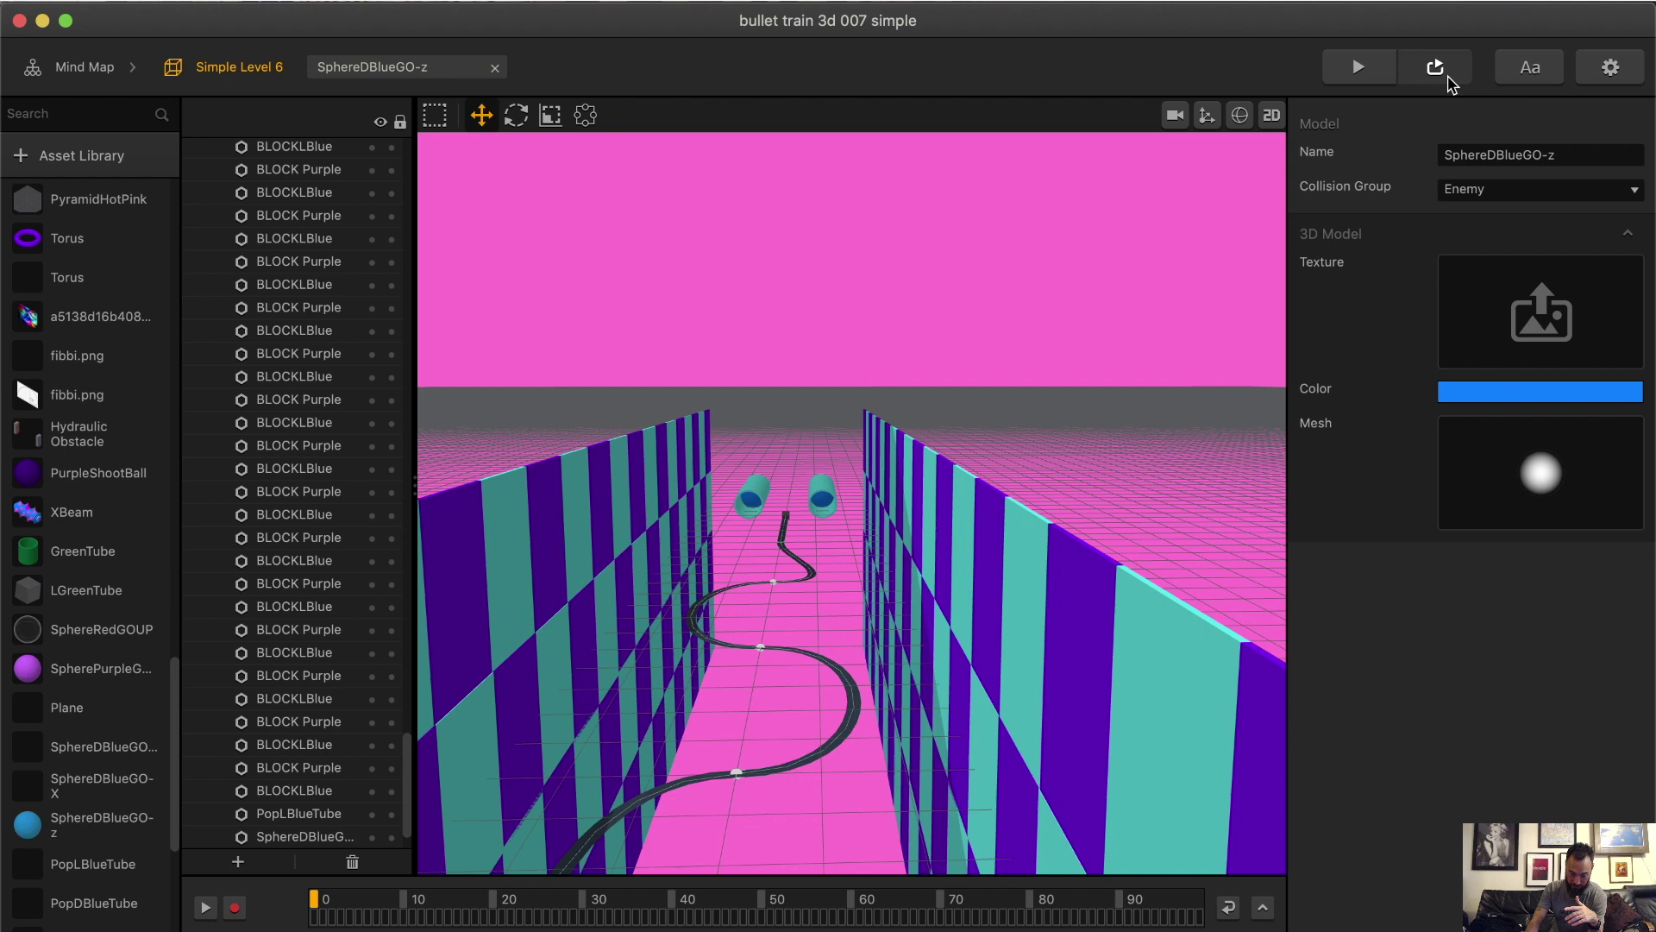
Test-play the level and close the preview after game over.
left_click(1447, 75)
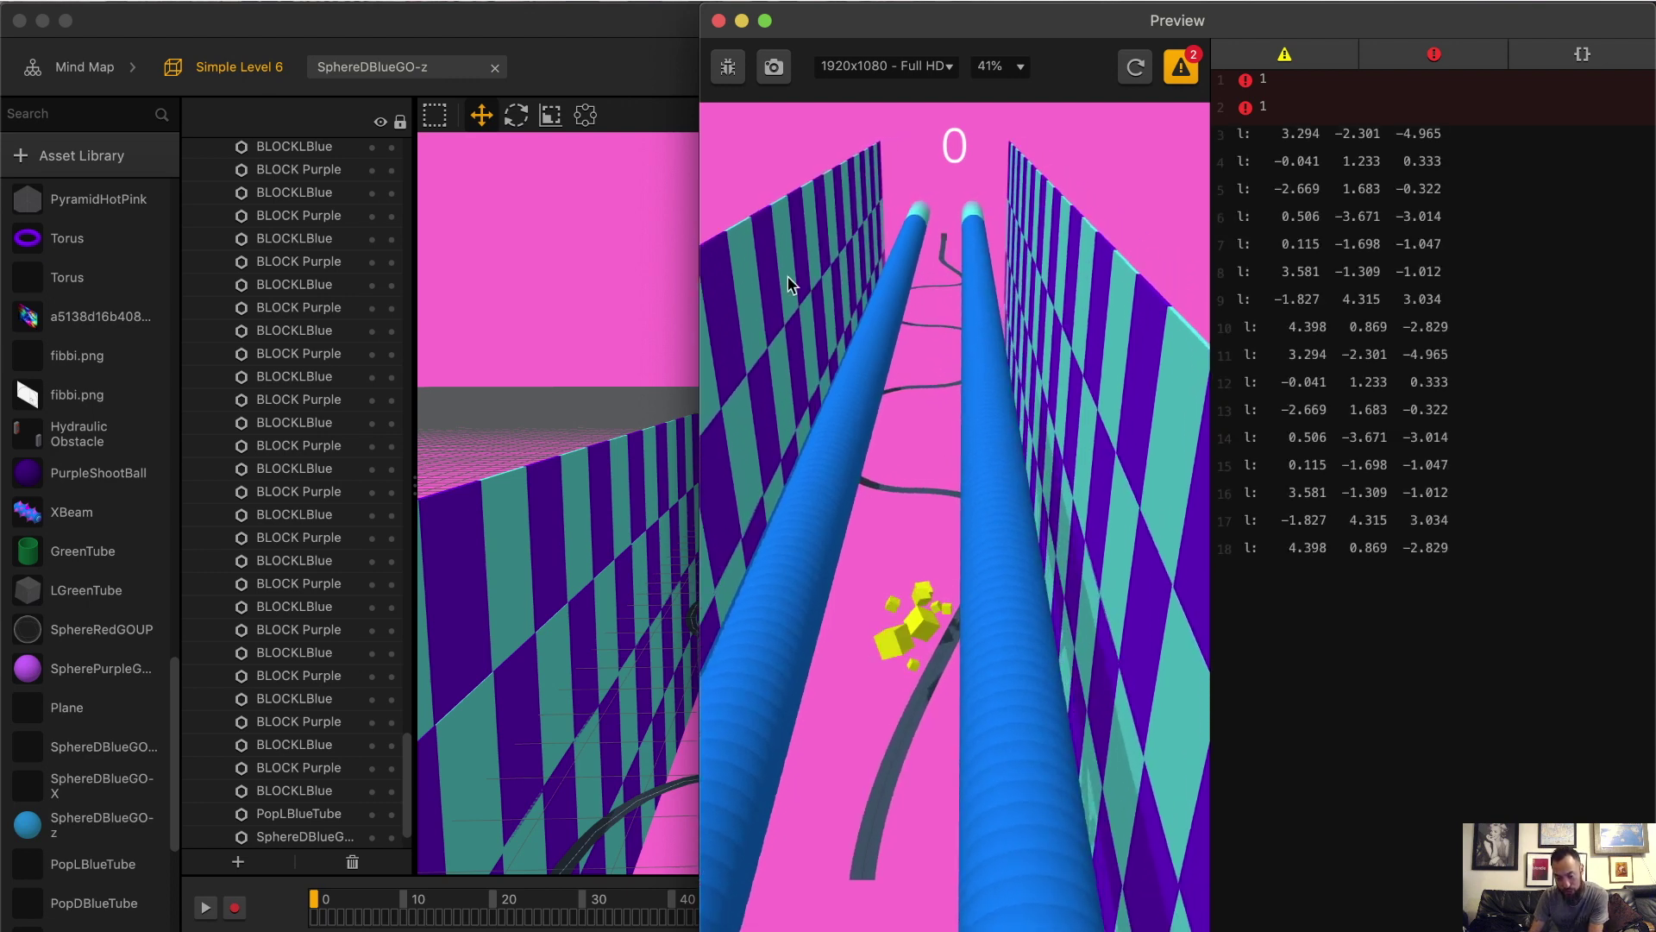
left_click(718, 19)
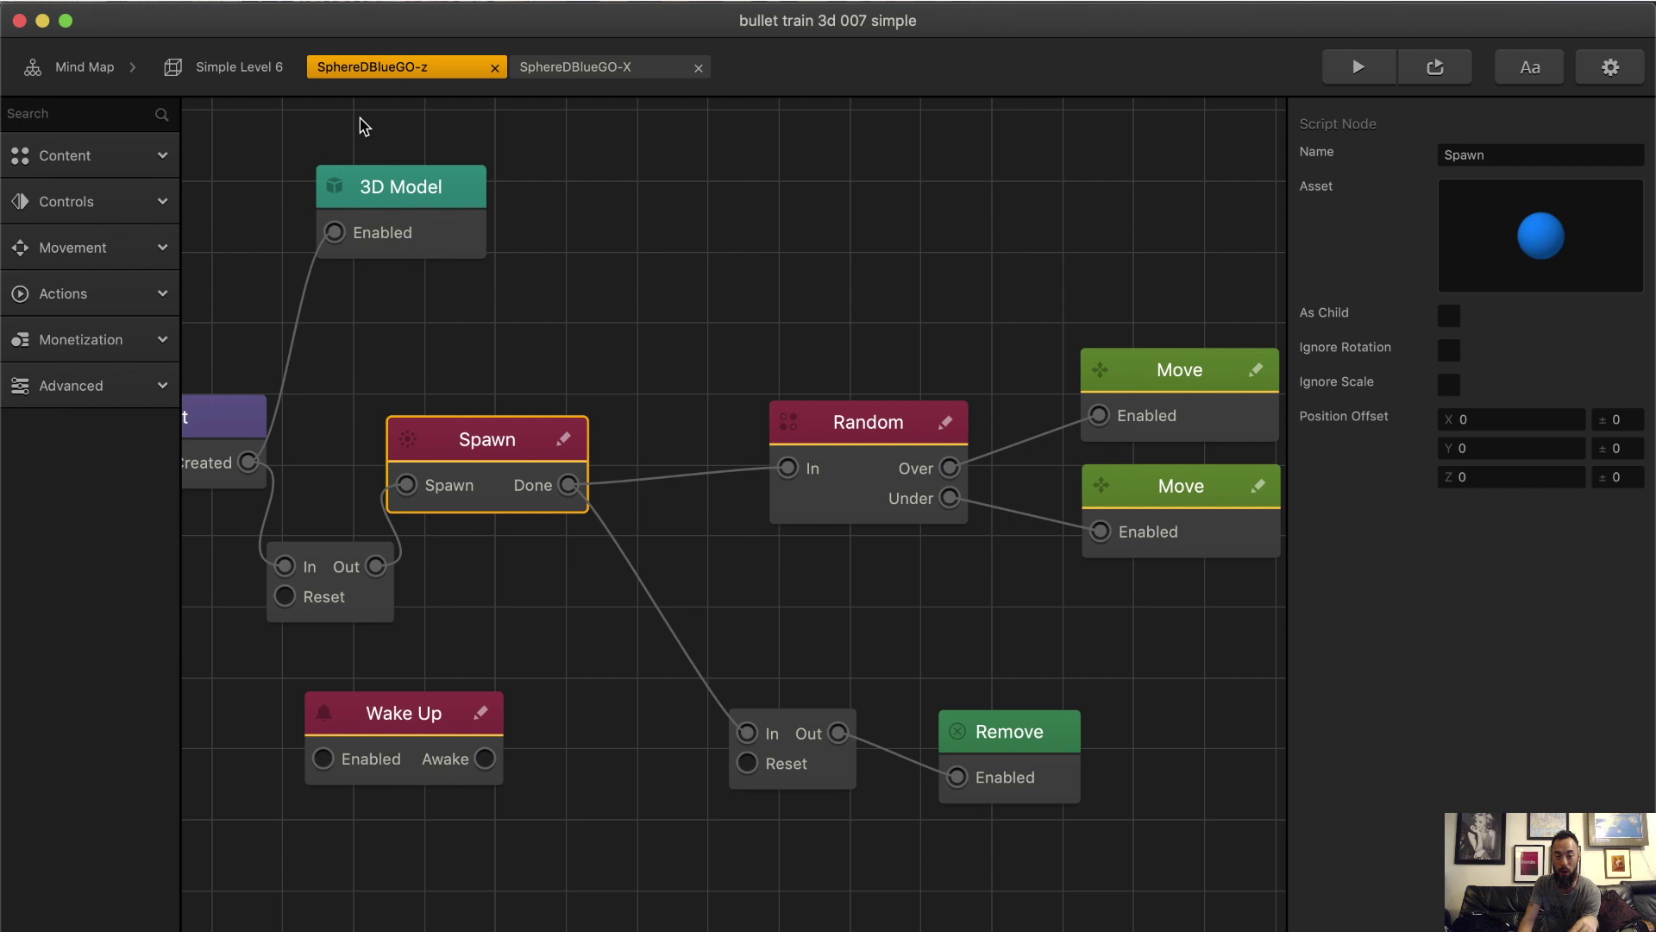
Return to Simple Level 6 and select the SphereDBlueGO-z sphere asset in the library.
left_click(229, 69)
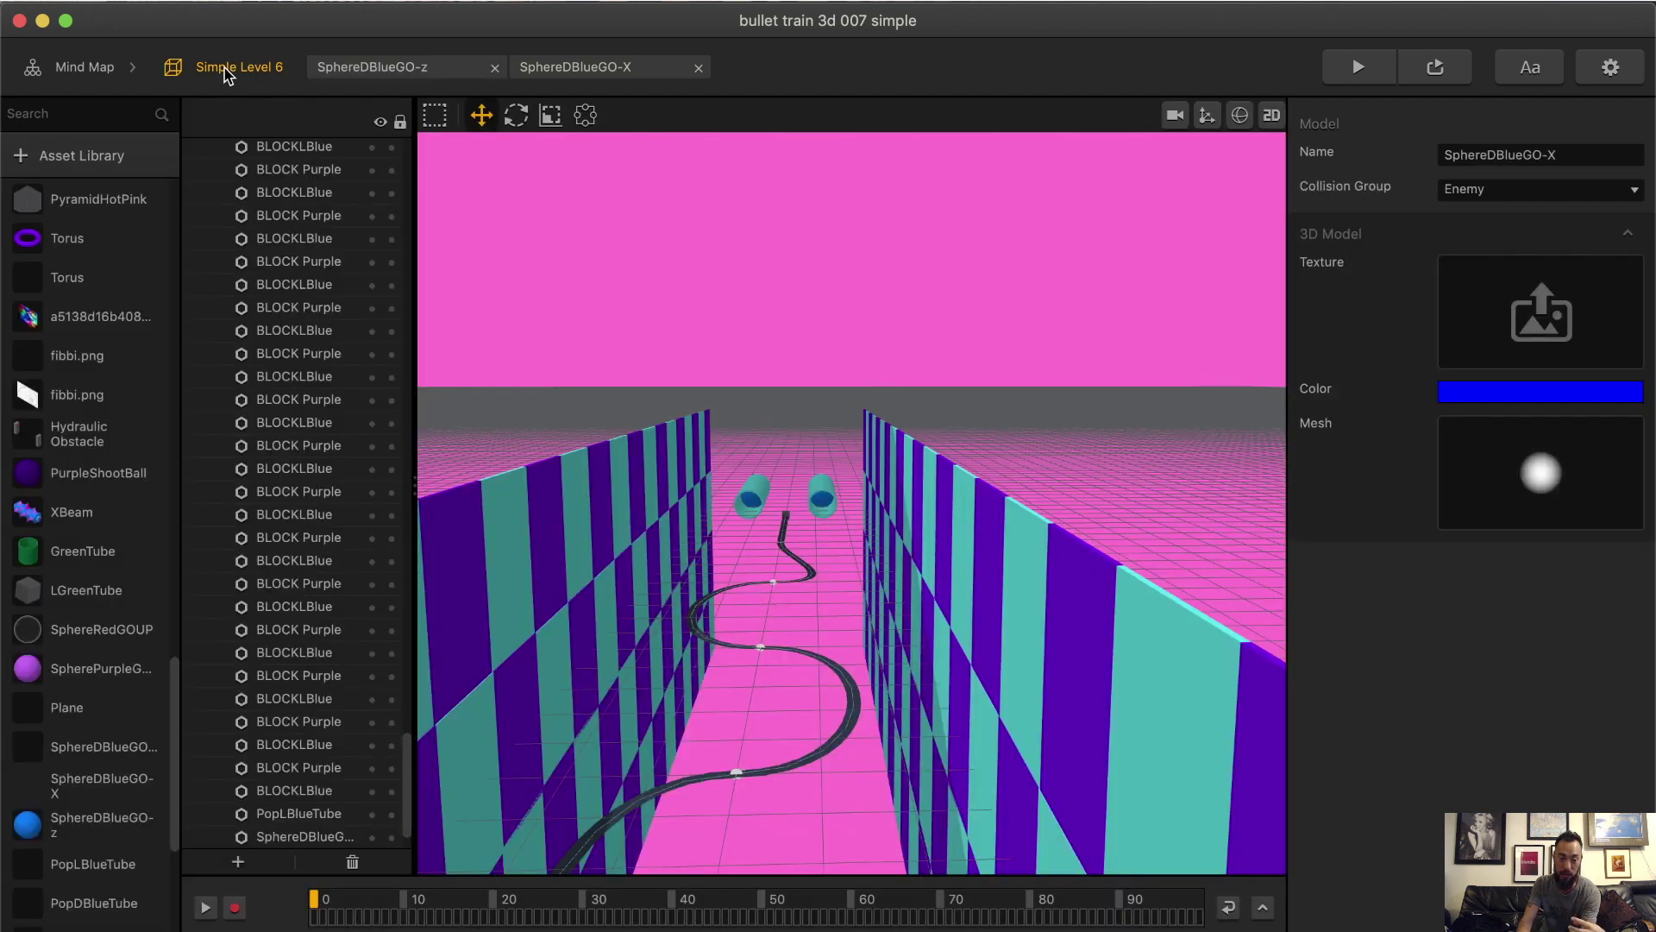
left_click(104, 824)
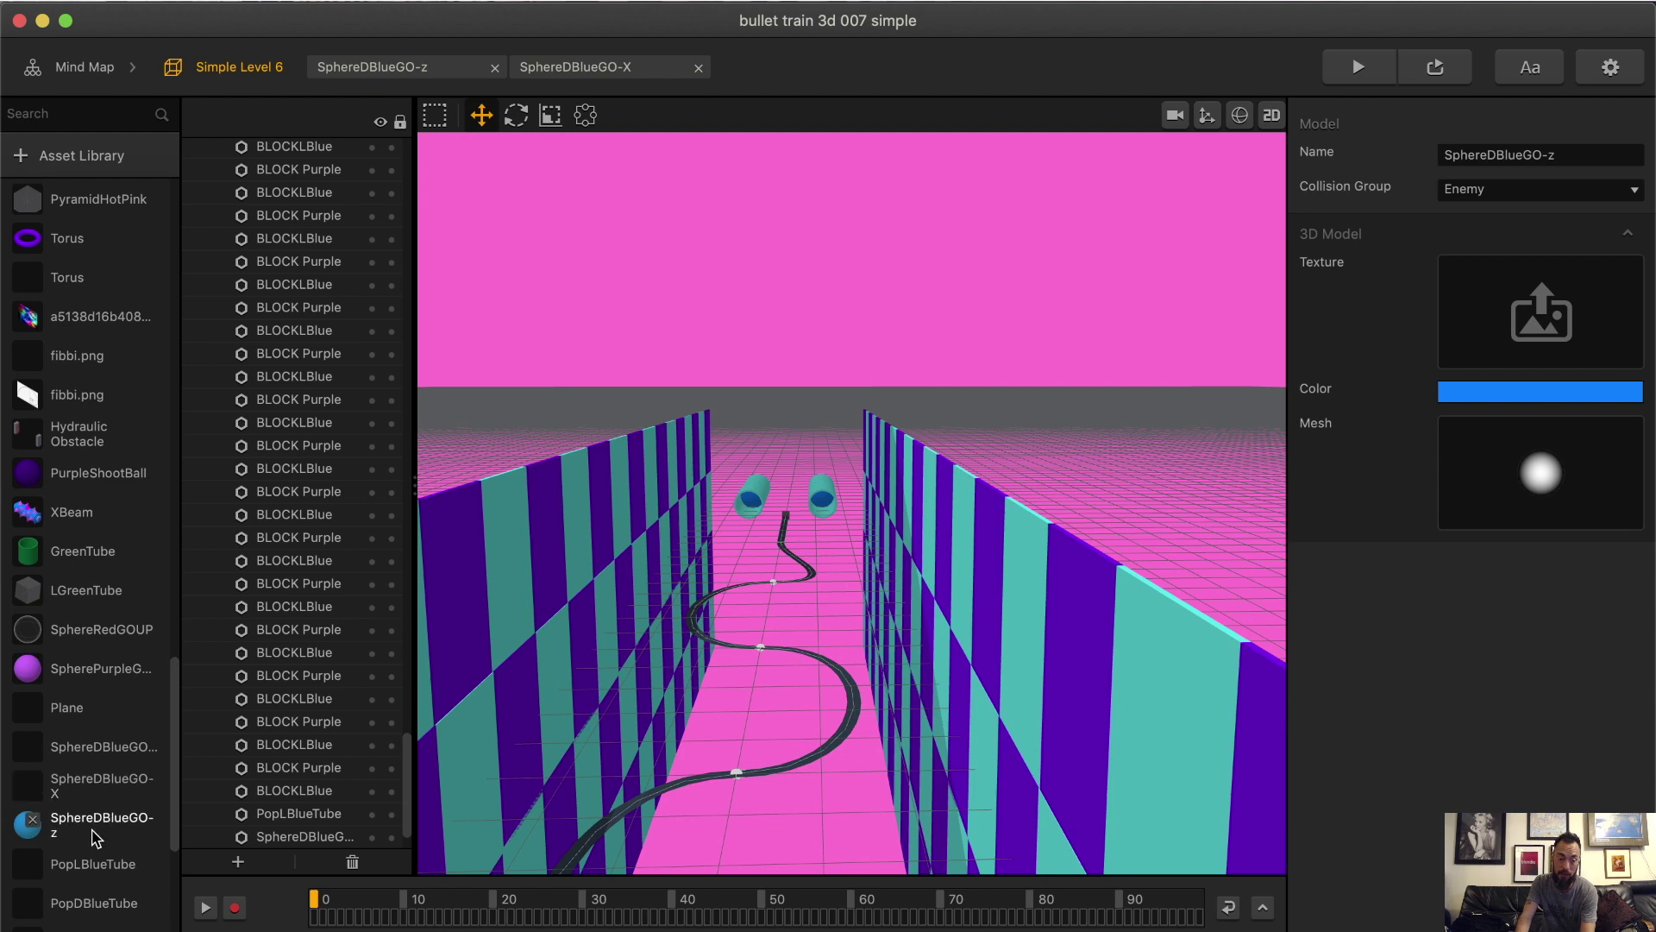
scroll(98, 833, "down", 10)
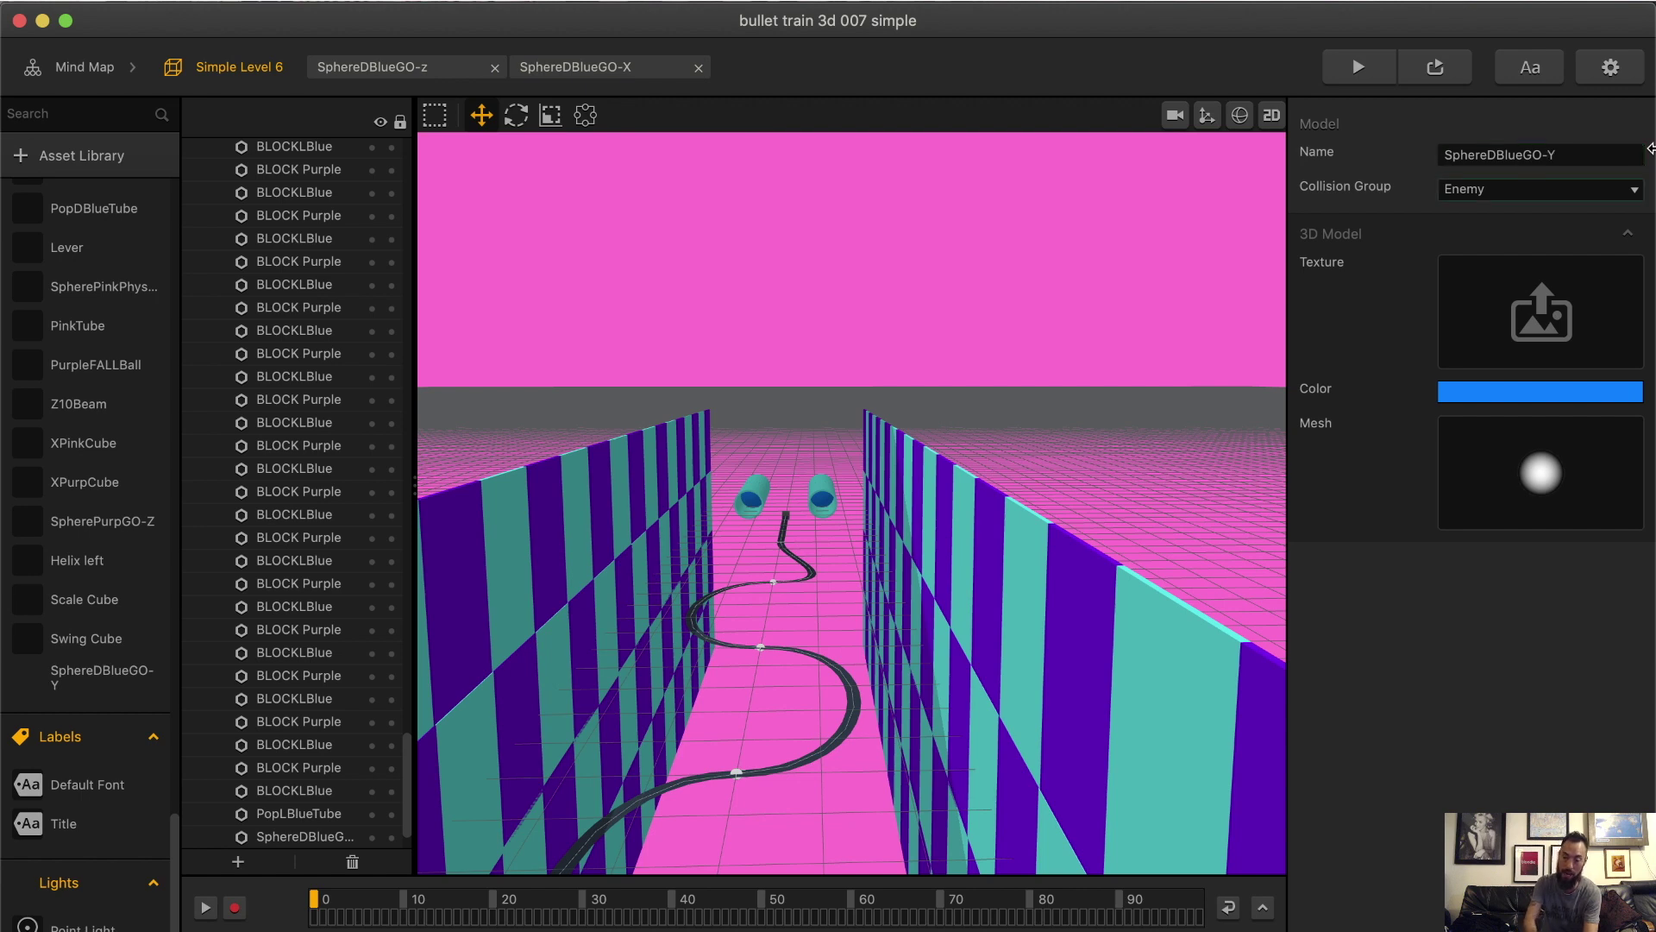
Open the SphereDBlueGO-Y node graph, review its Move nodes, and select the Spawn node.
double_click(88, 678)
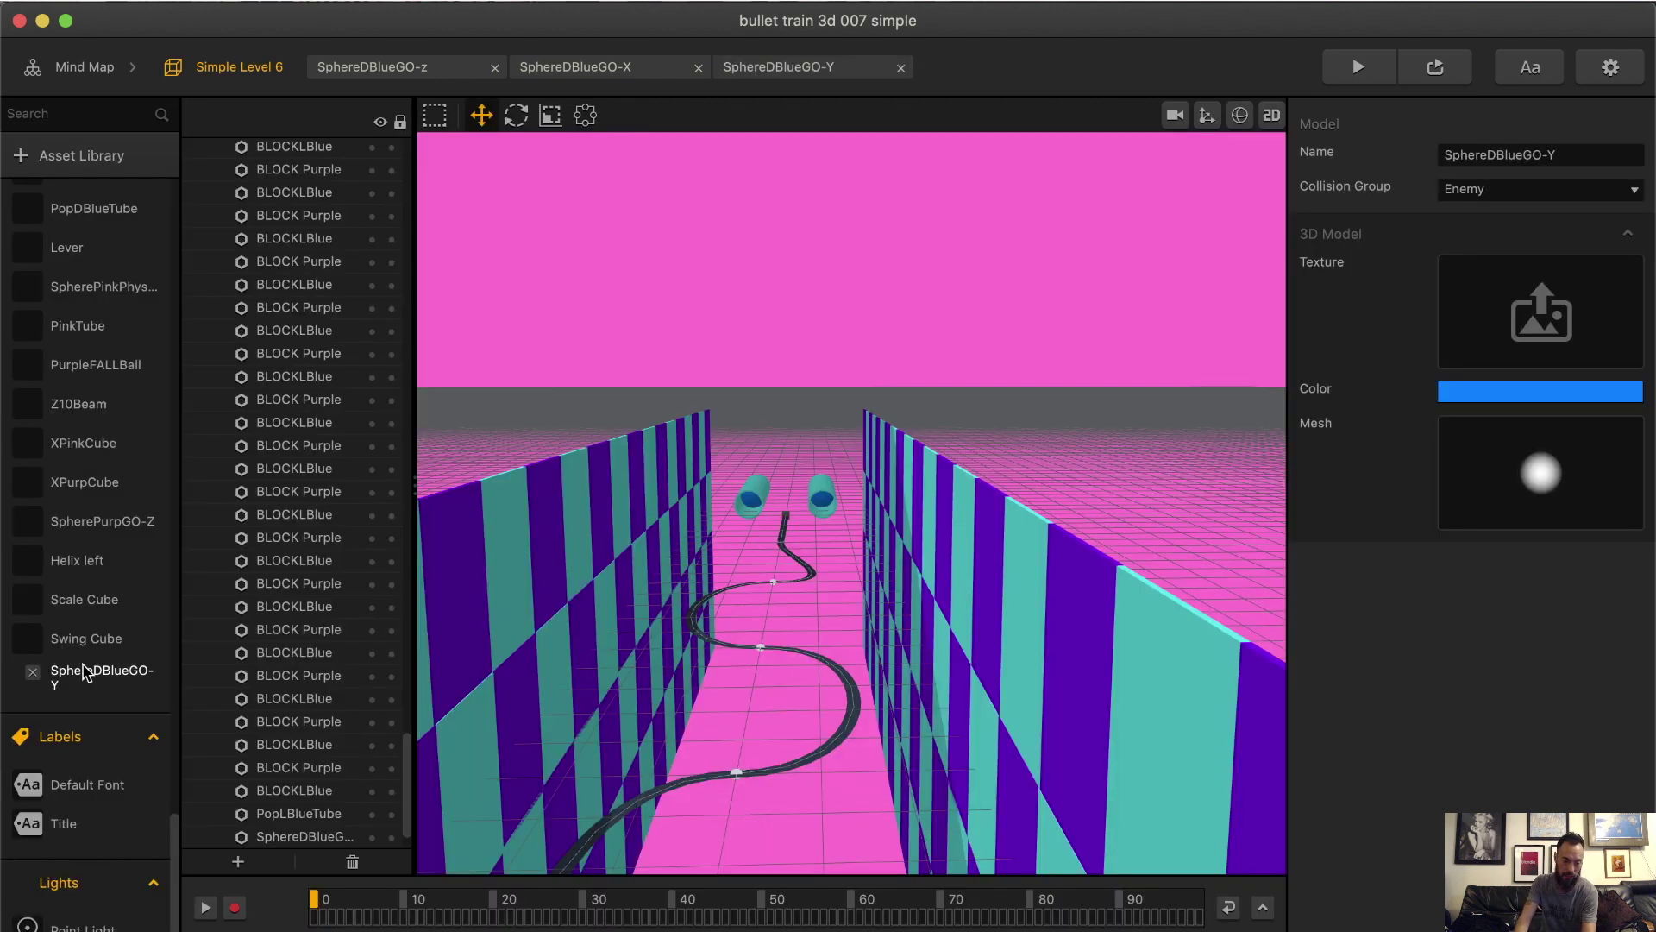
double_click(87, 674)
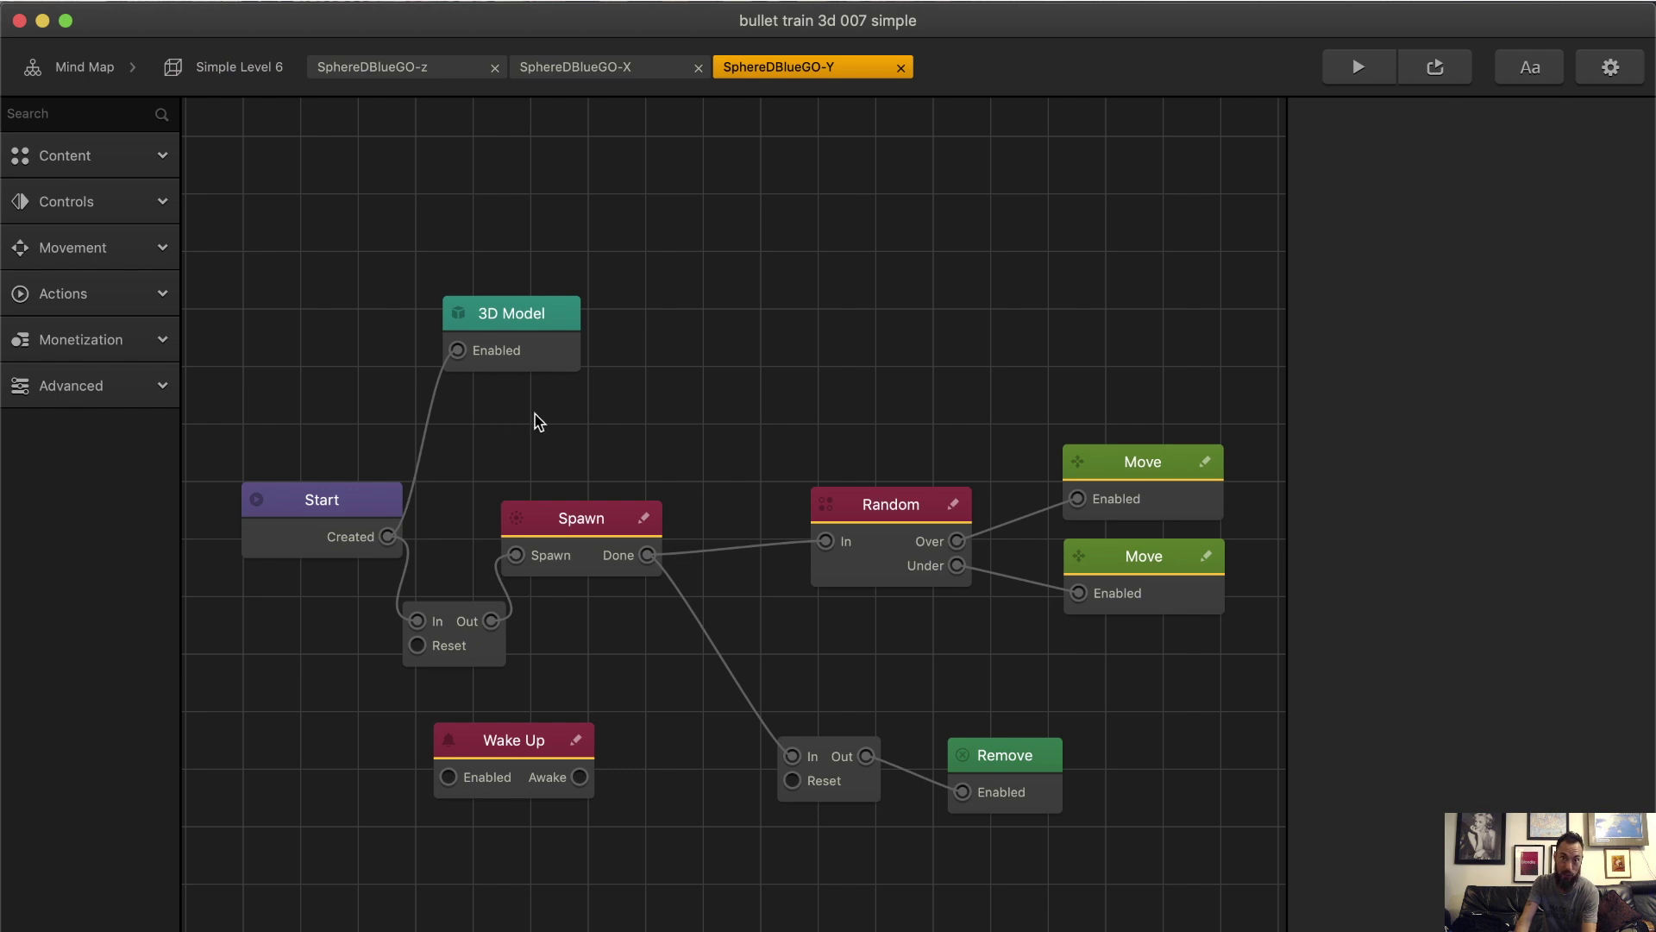
double_click(1140, 464)
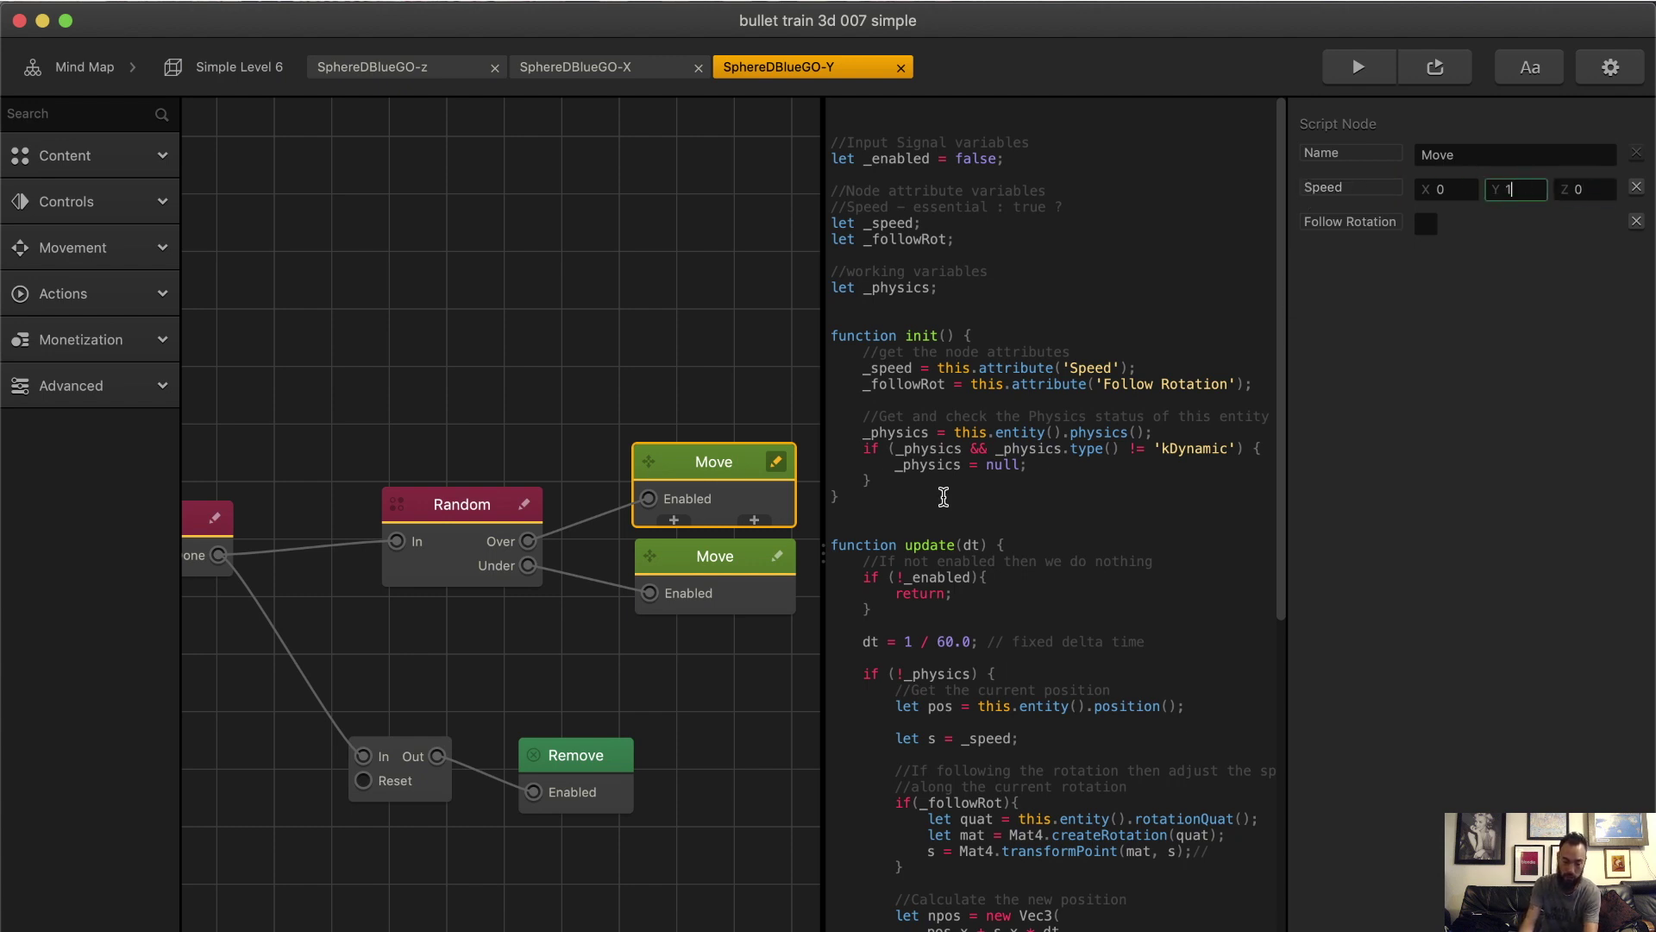
left_click(729, 567)
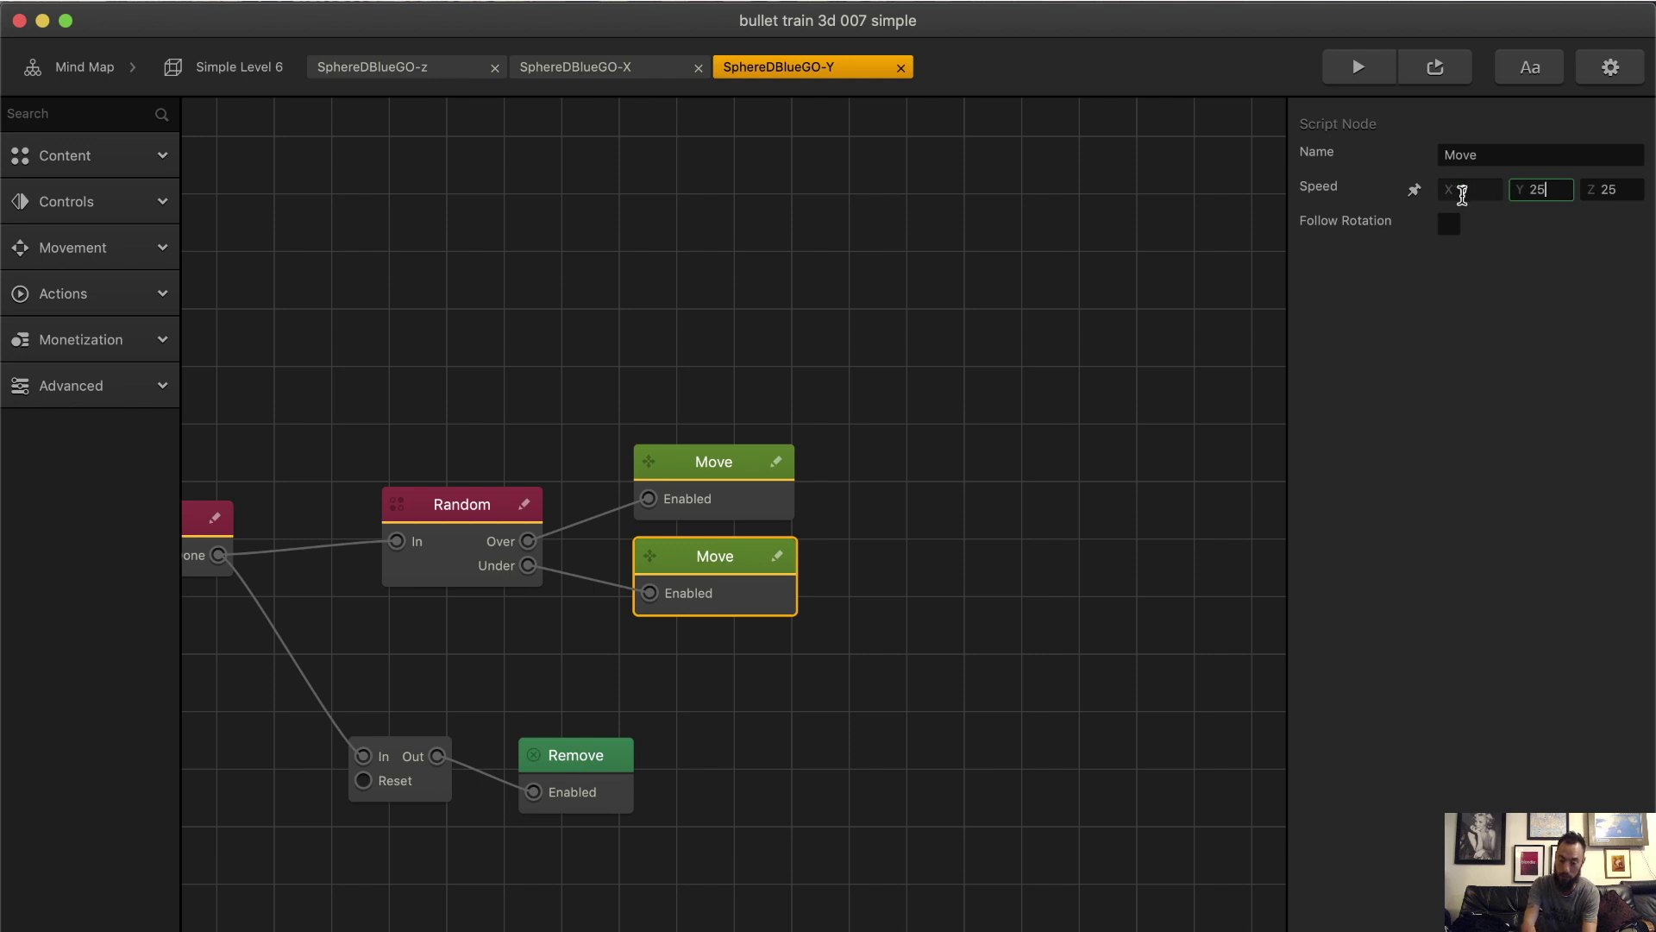
left_click(953, 349)
scroll(932, 348, "left", 5)
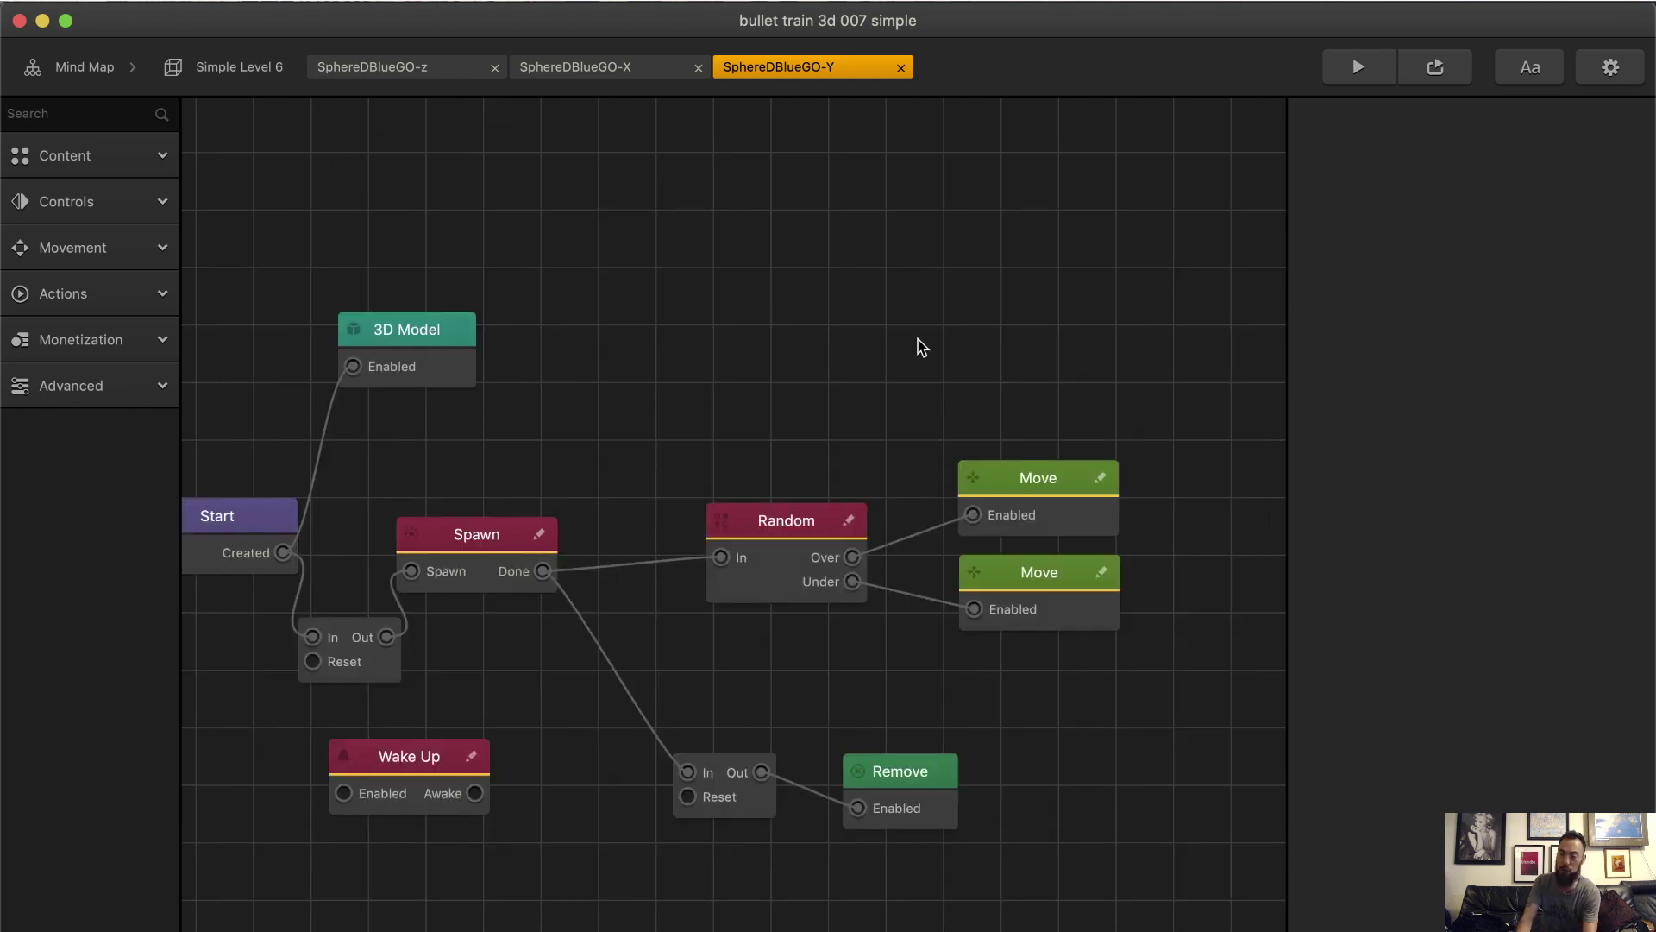
scroll(914, 348, "down", 2)
left_click(524, 518)
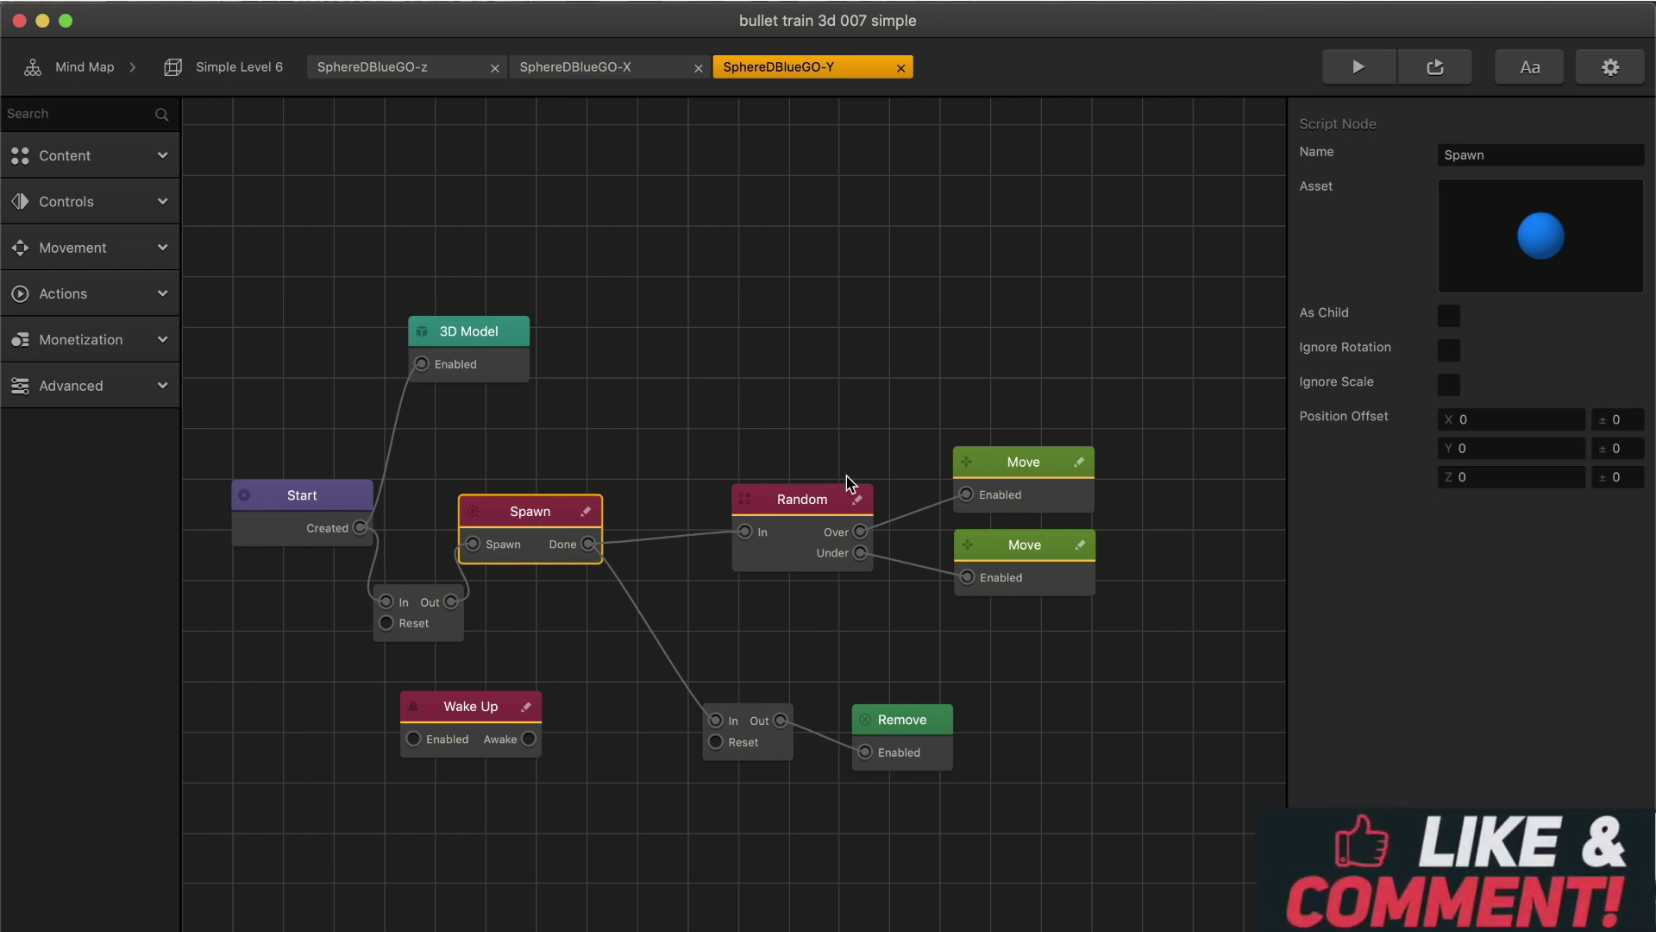
Set the Spawn node's asset to SphereDBlueGO-Y.
left_click(1597, 197)
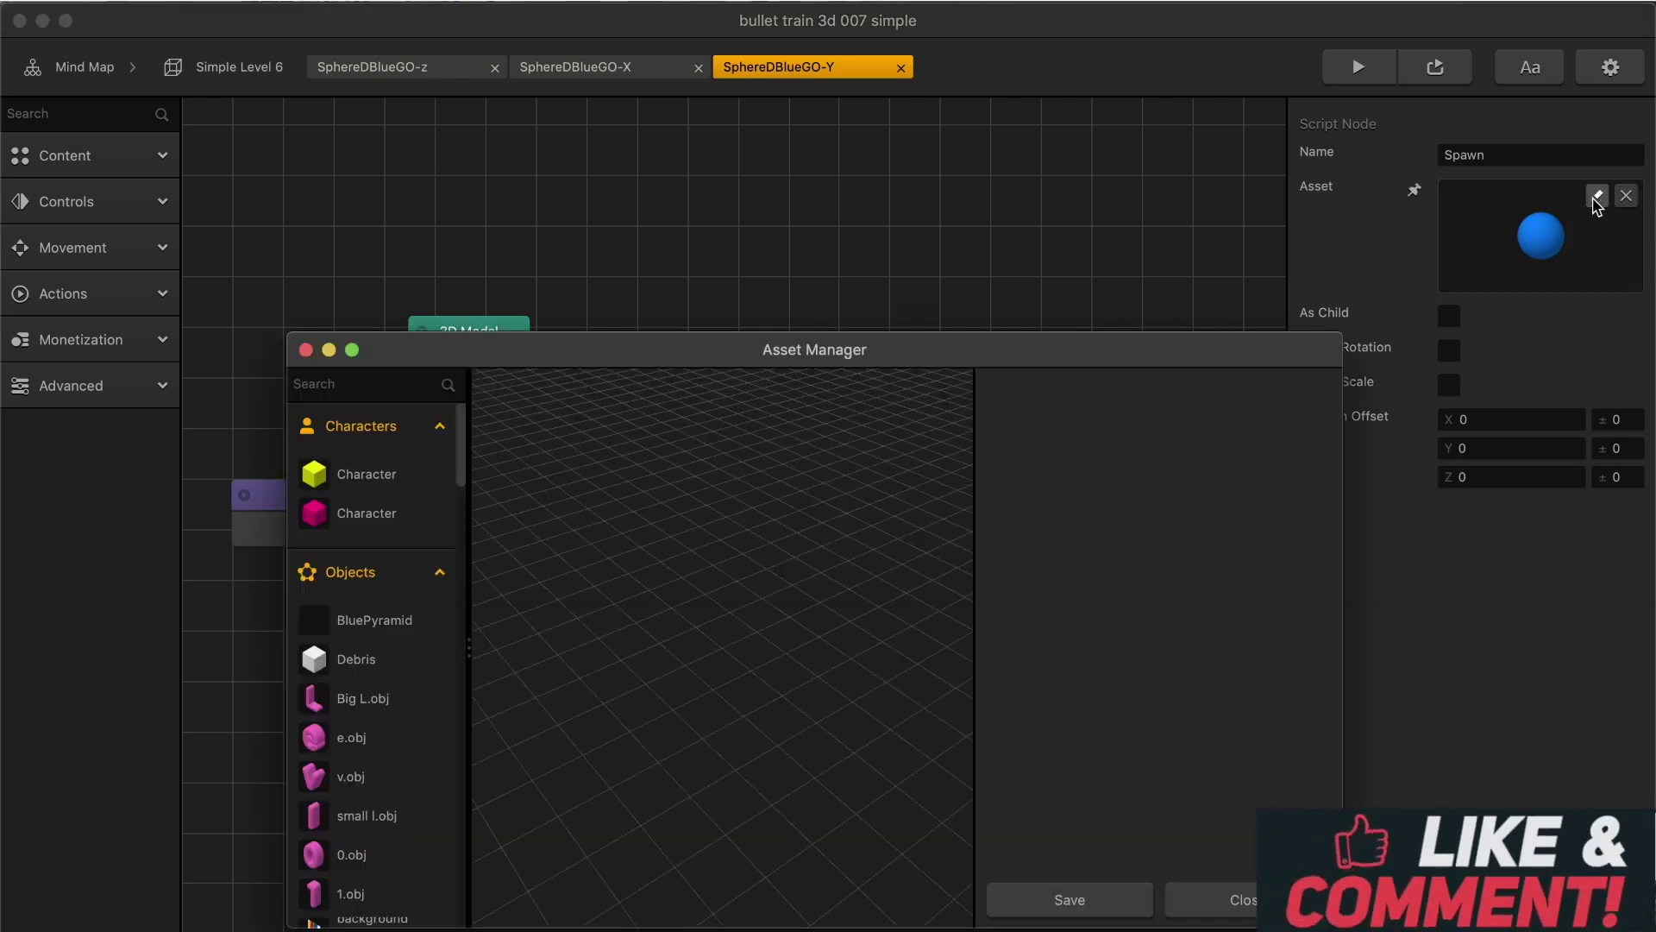
scroll(380, 733, "down", 10)
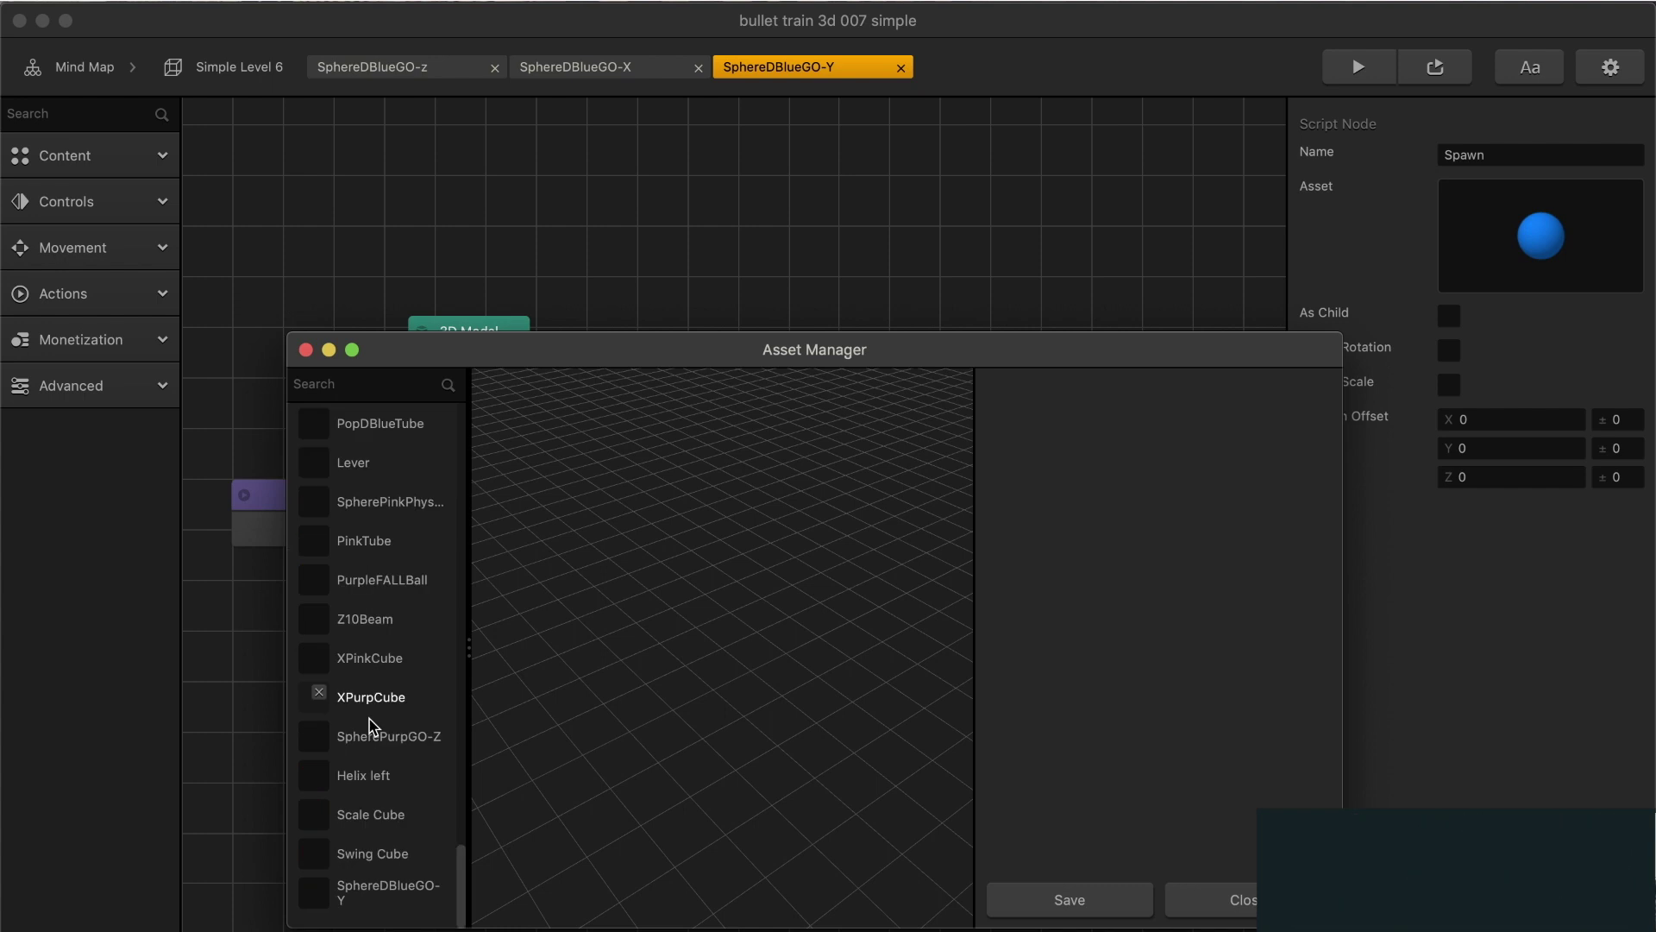
left_click(395, 891)
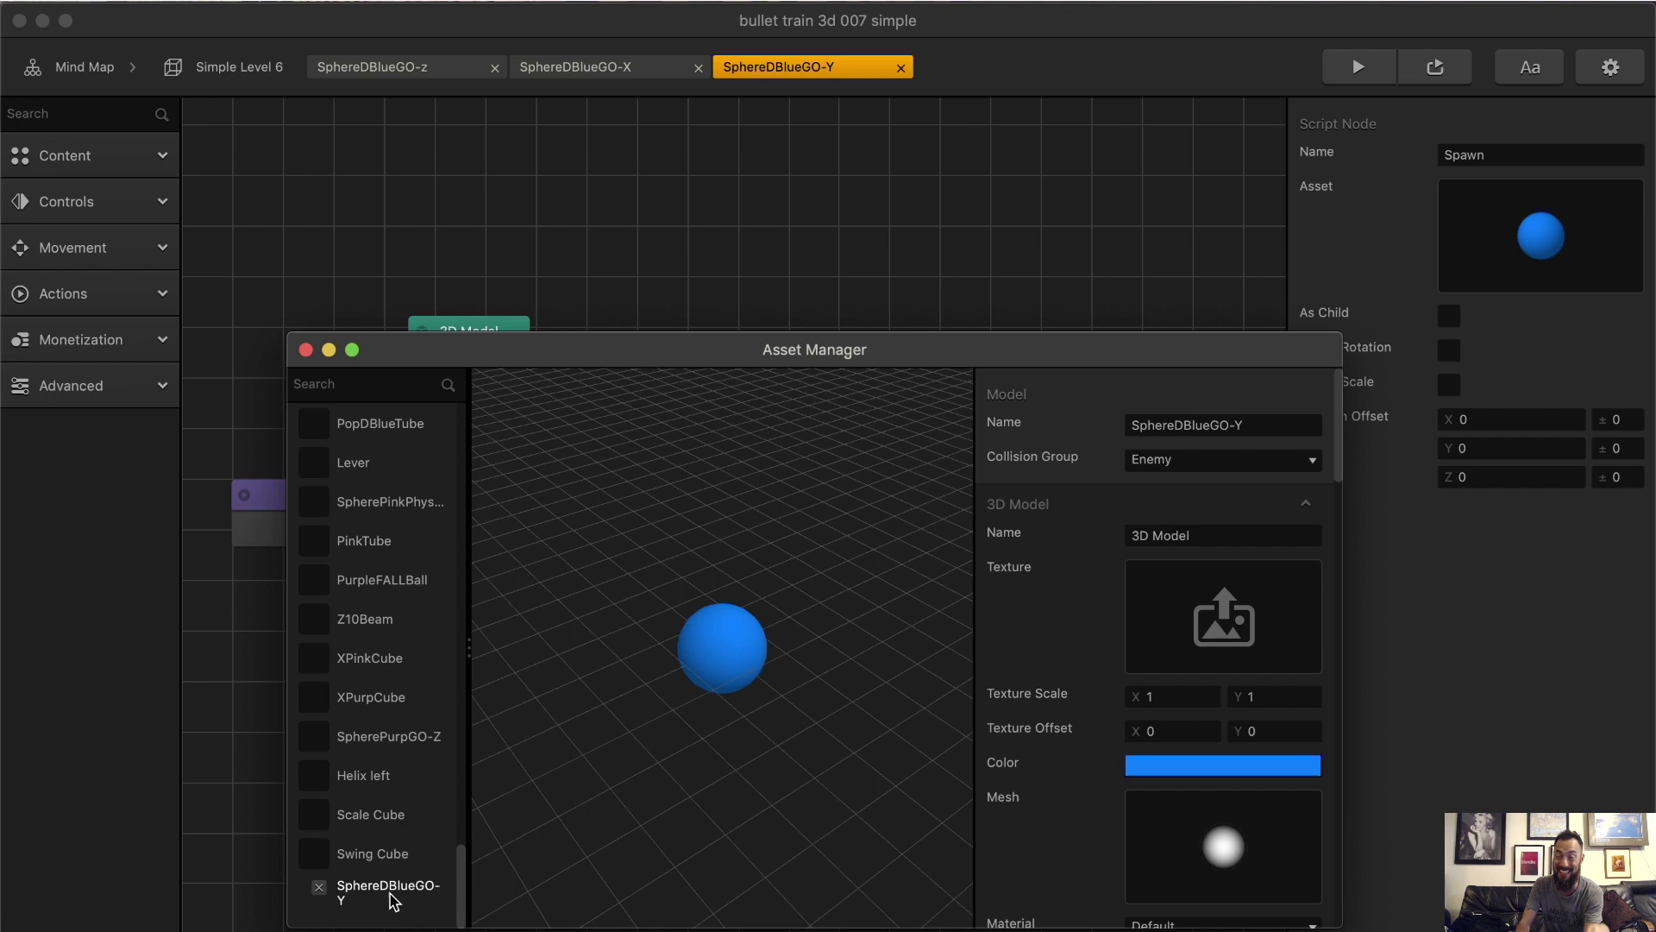
Check the last Move section shows Speed Y 25 and save the sphere's settings.
scroll(1095, 616, "down", 10)
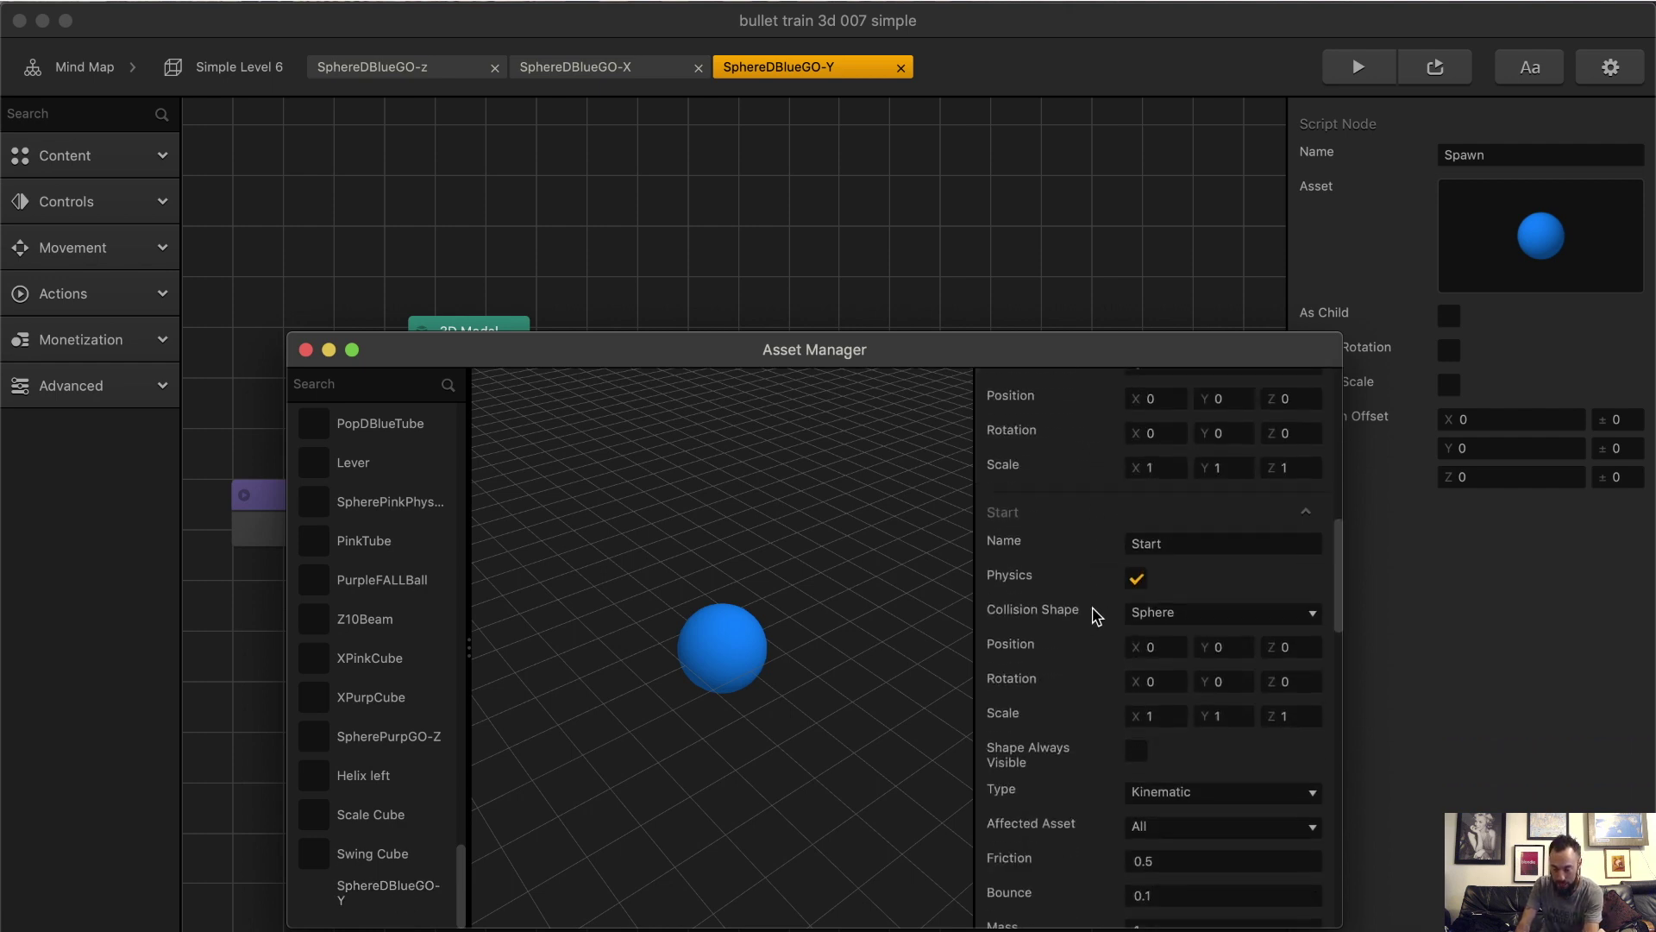
scroll(1101, 526, "up", 3)
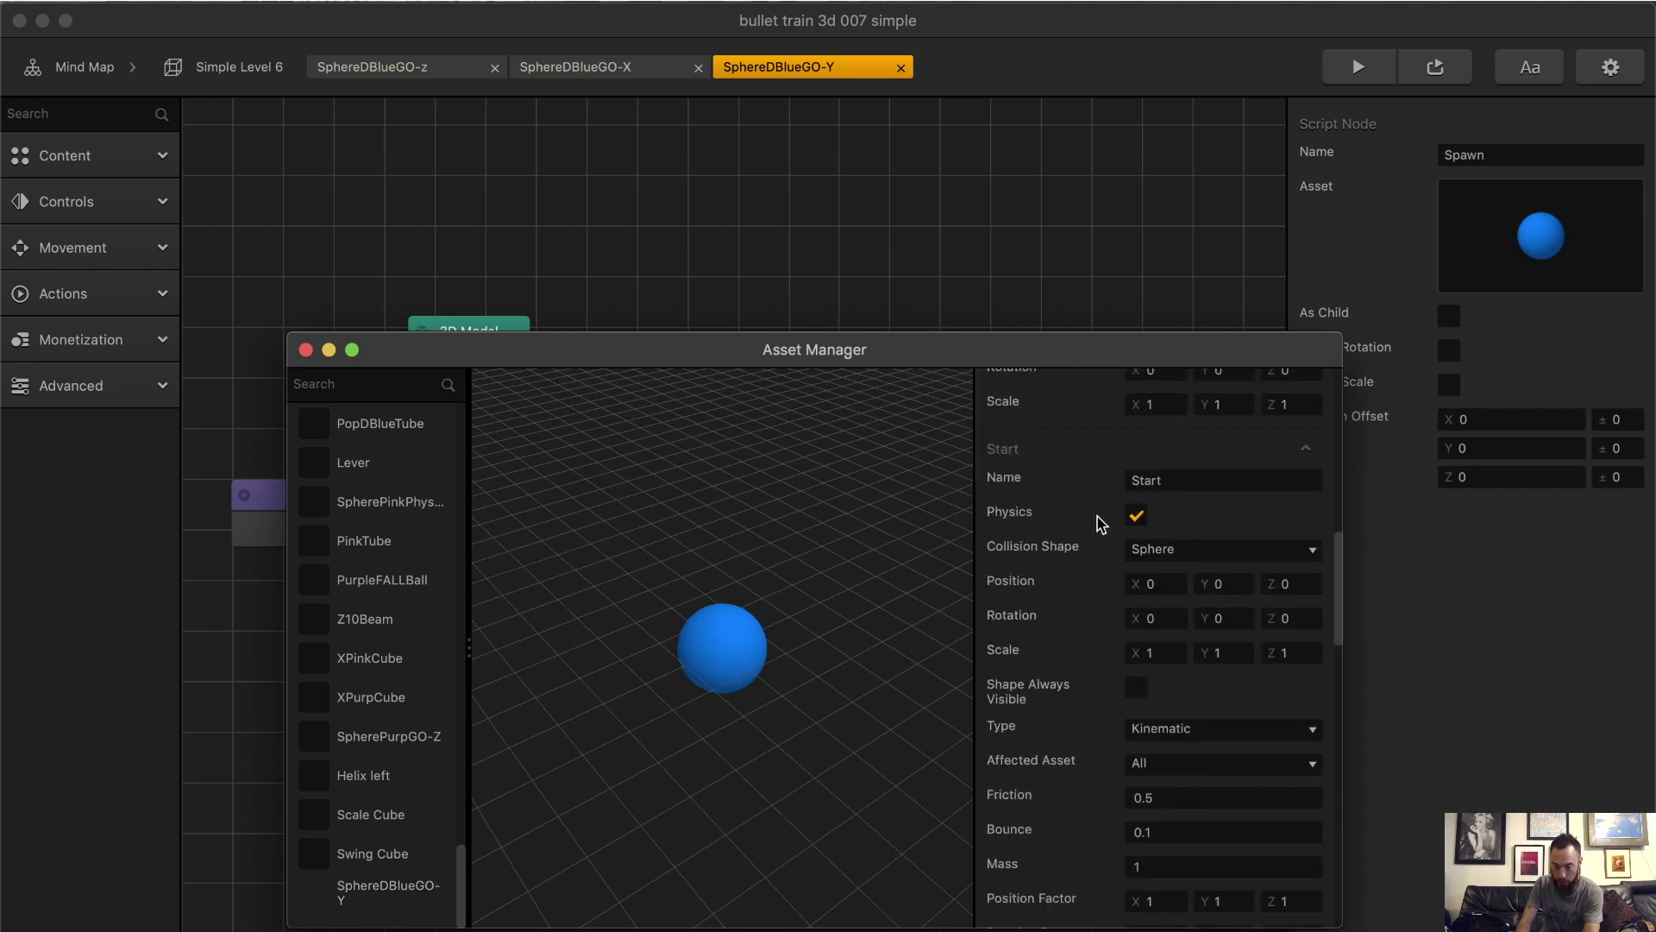
scroll(1090, 529, "down", 10)
scroll(1166, 685, "down", 5)
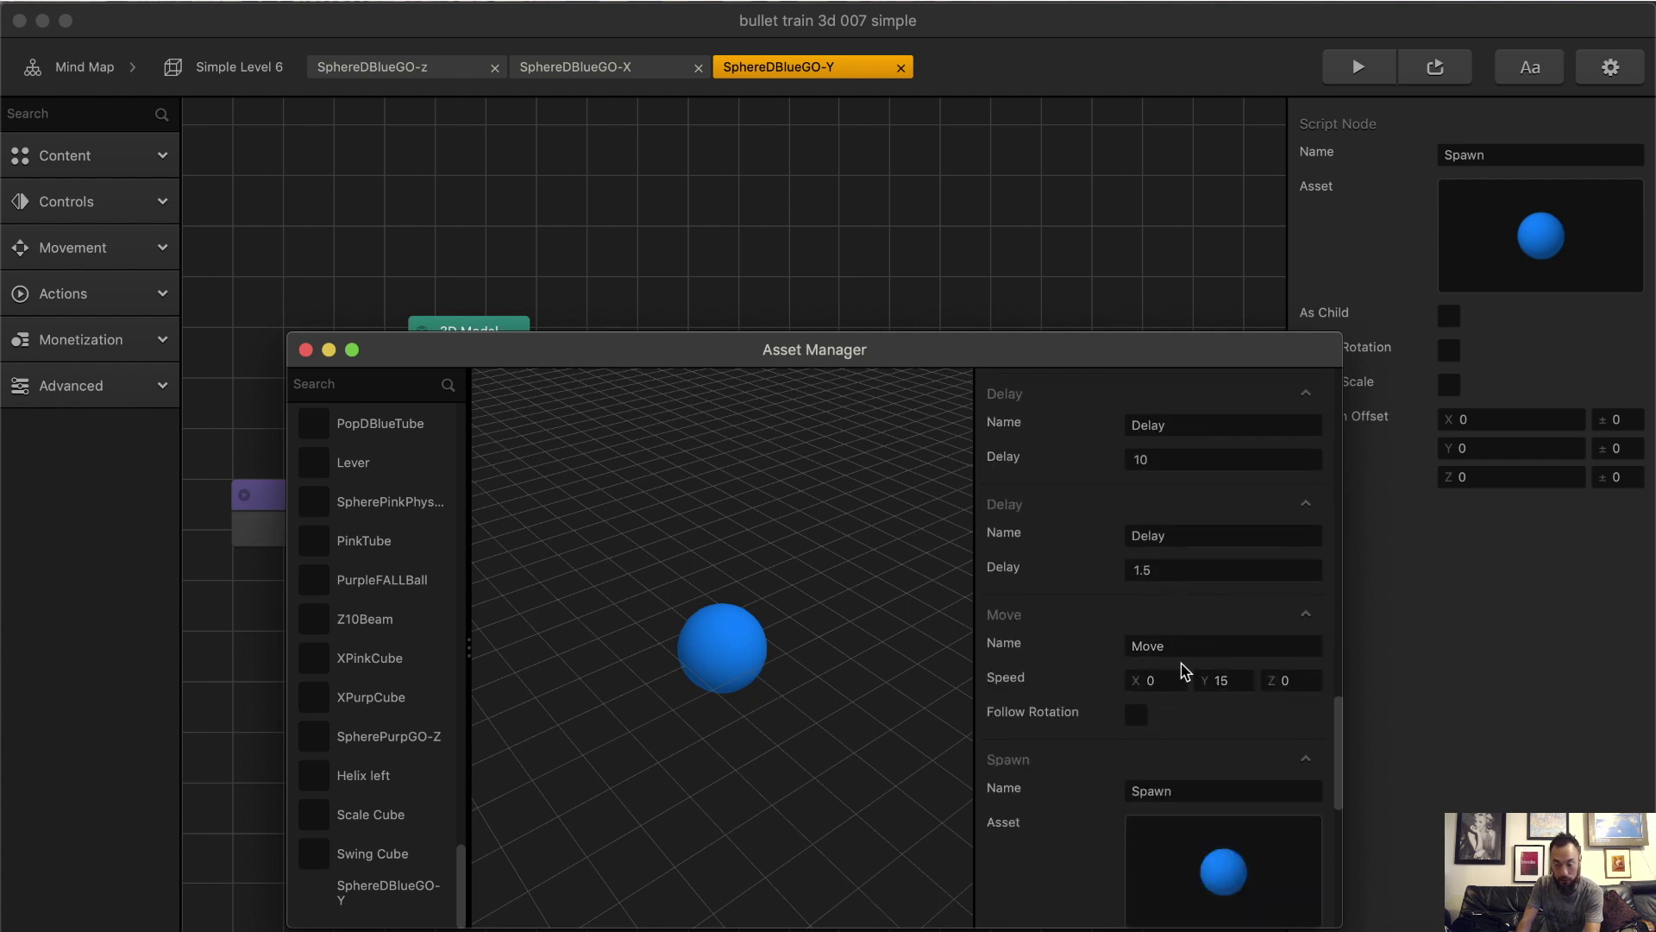
scroll(1189, 681, "down", 10)
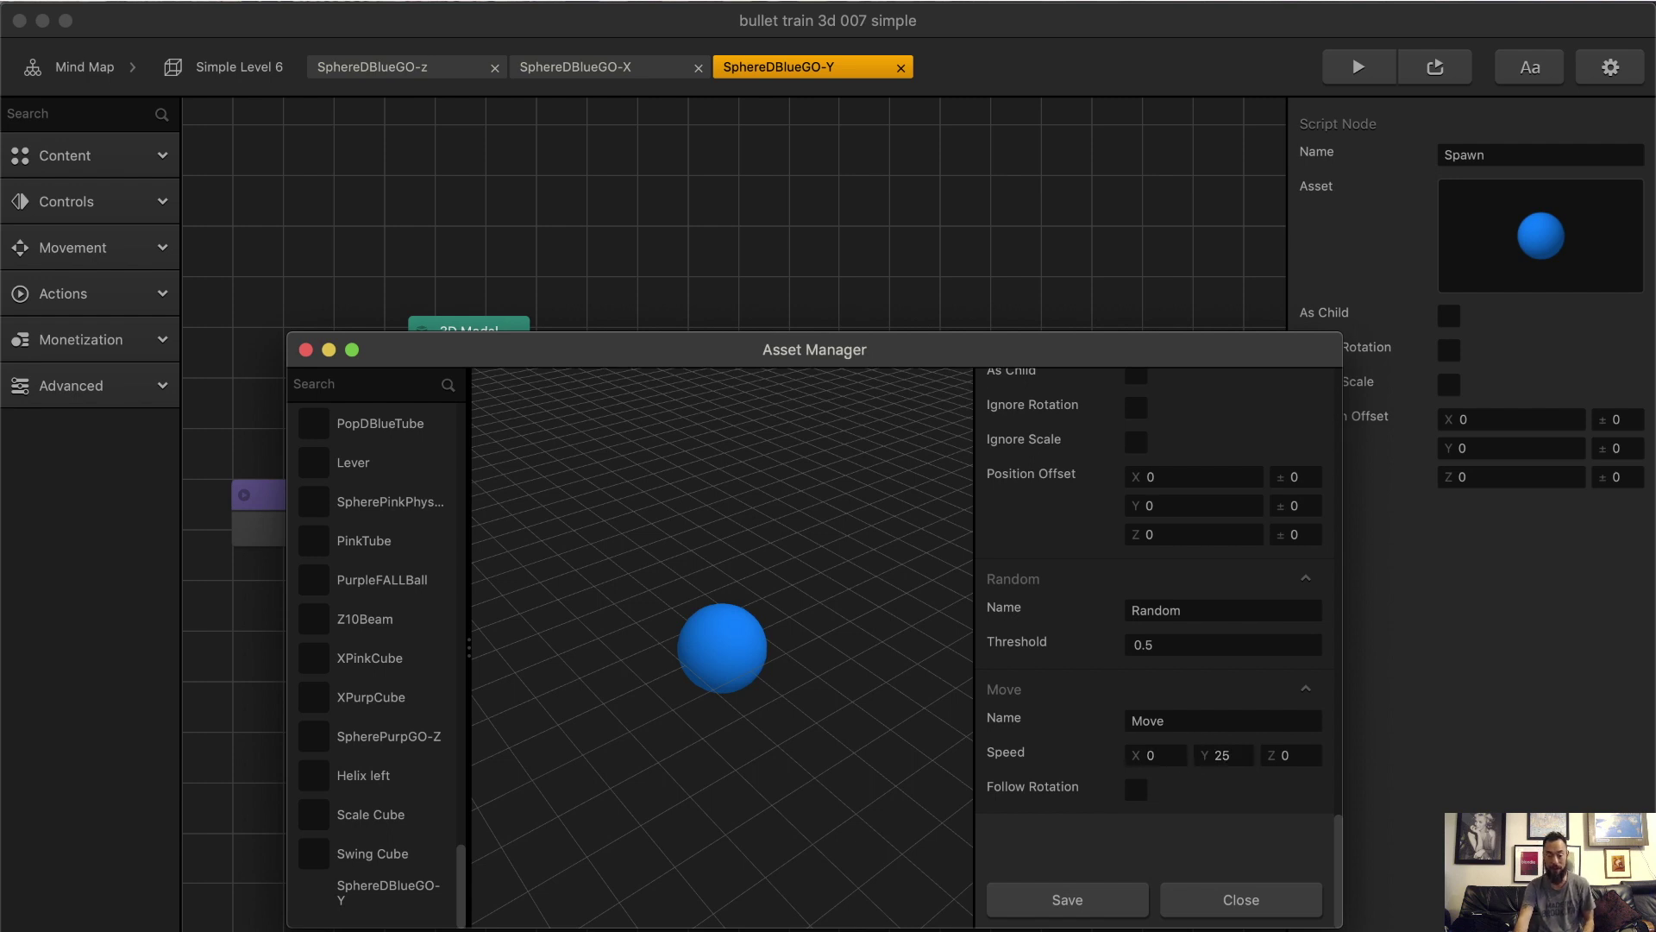
left_click(1088, 898)
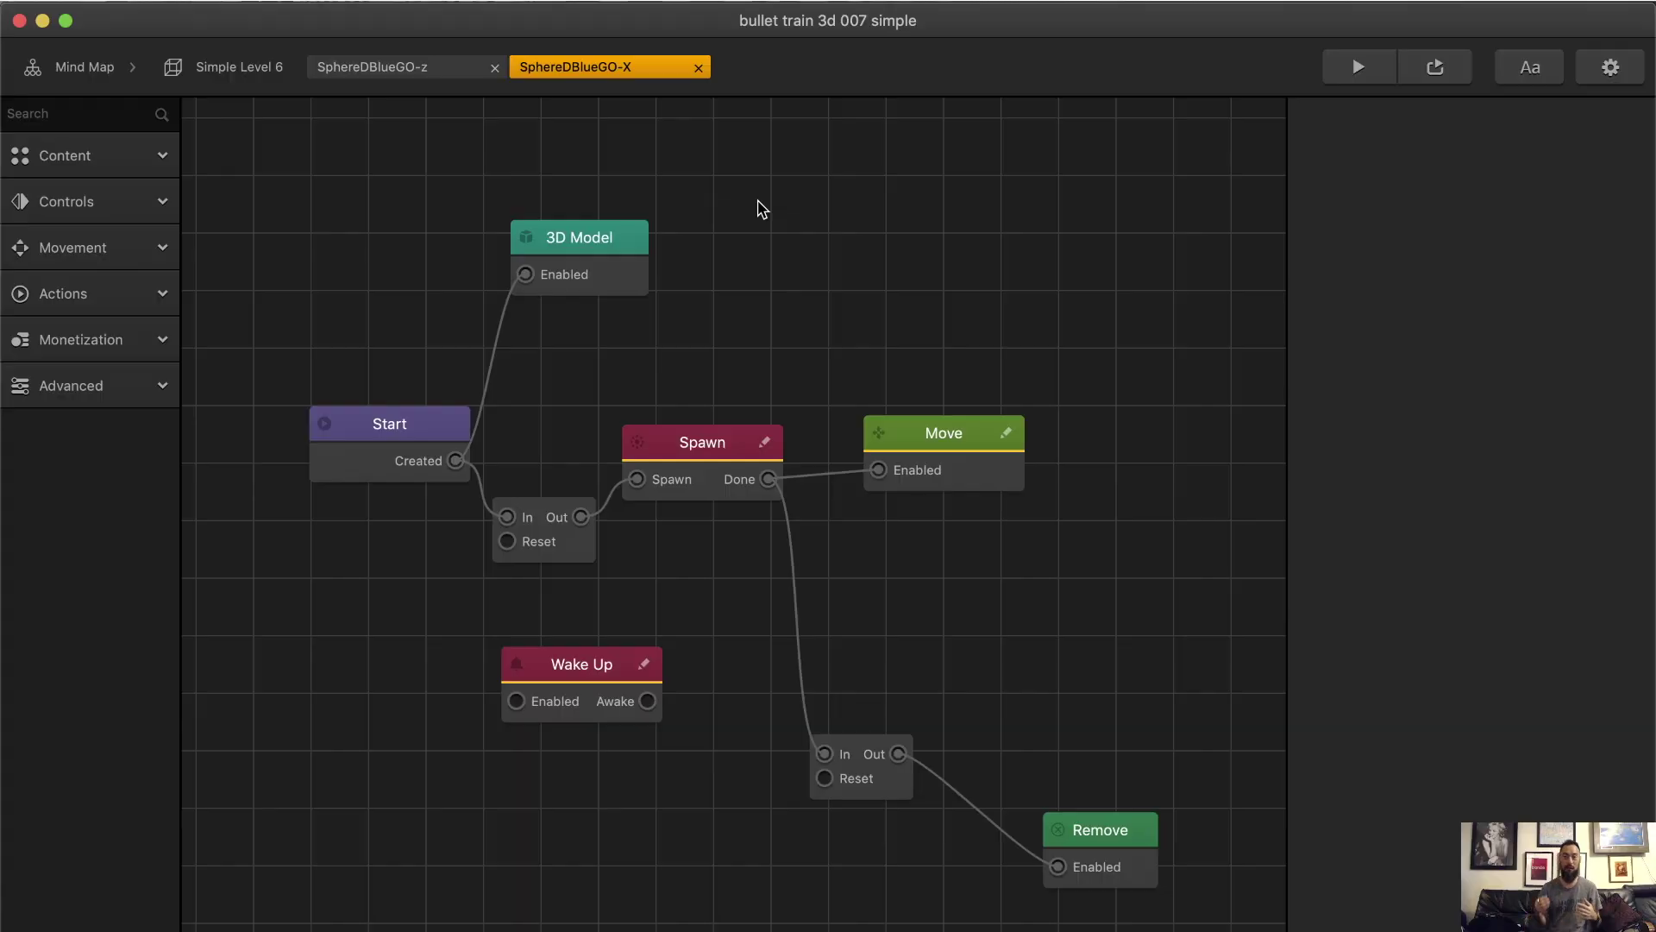
Set the SphereDBlueGO-X Start node's Affected Asset to Character.
left_click(403, 436)
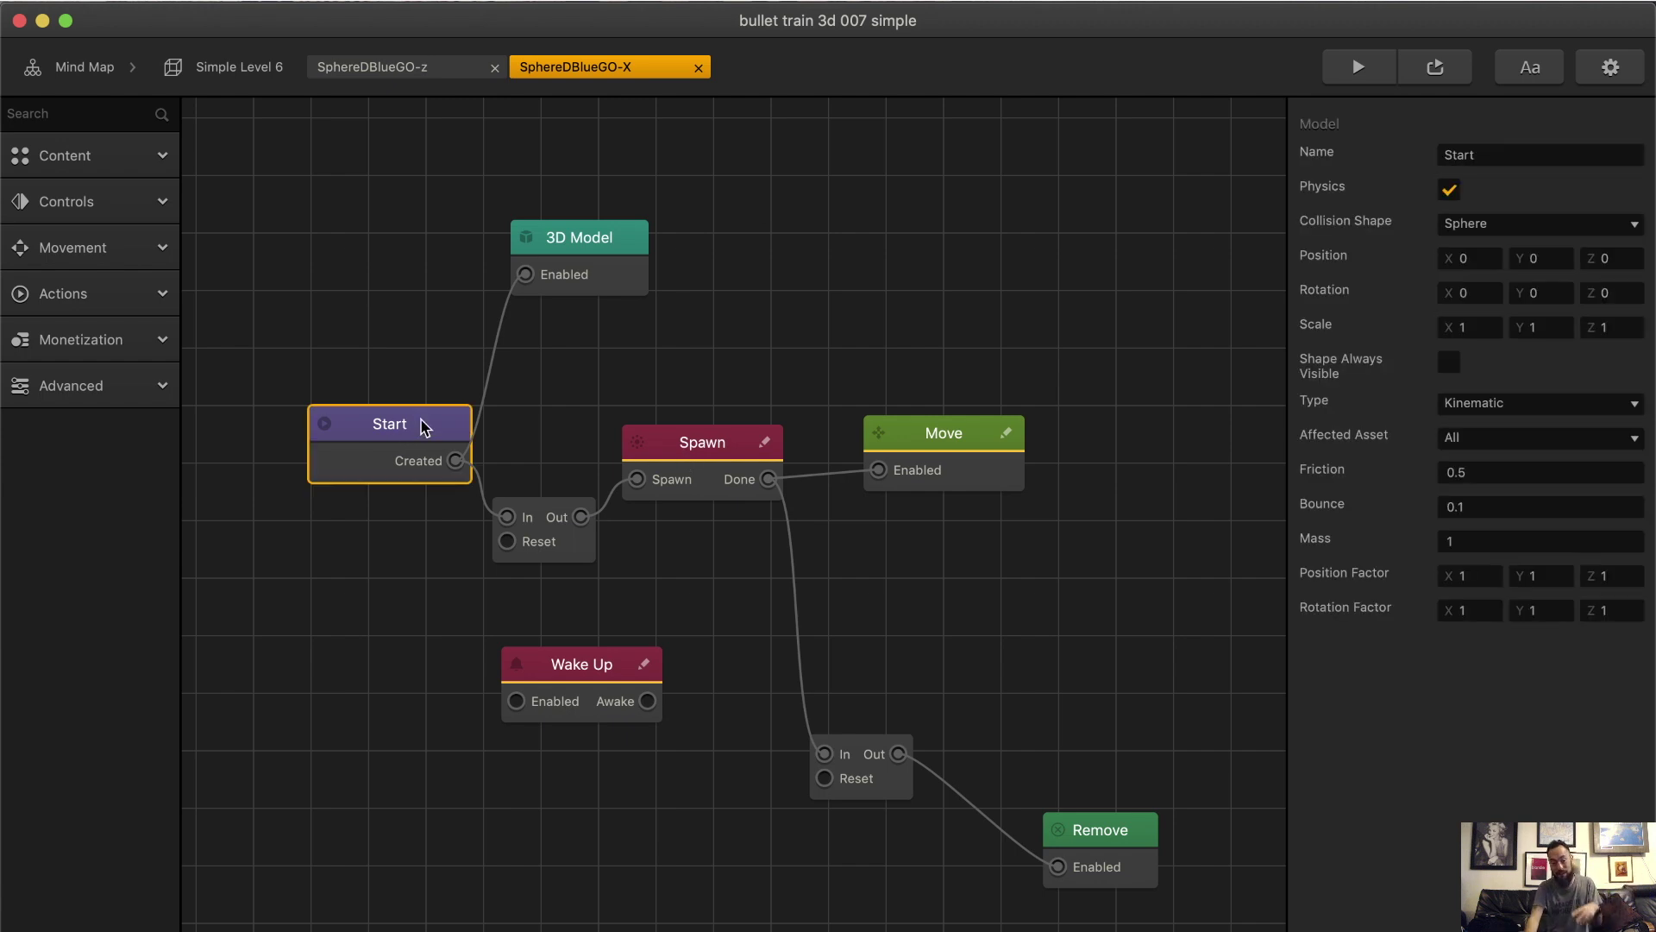
left_click(1580, 444)
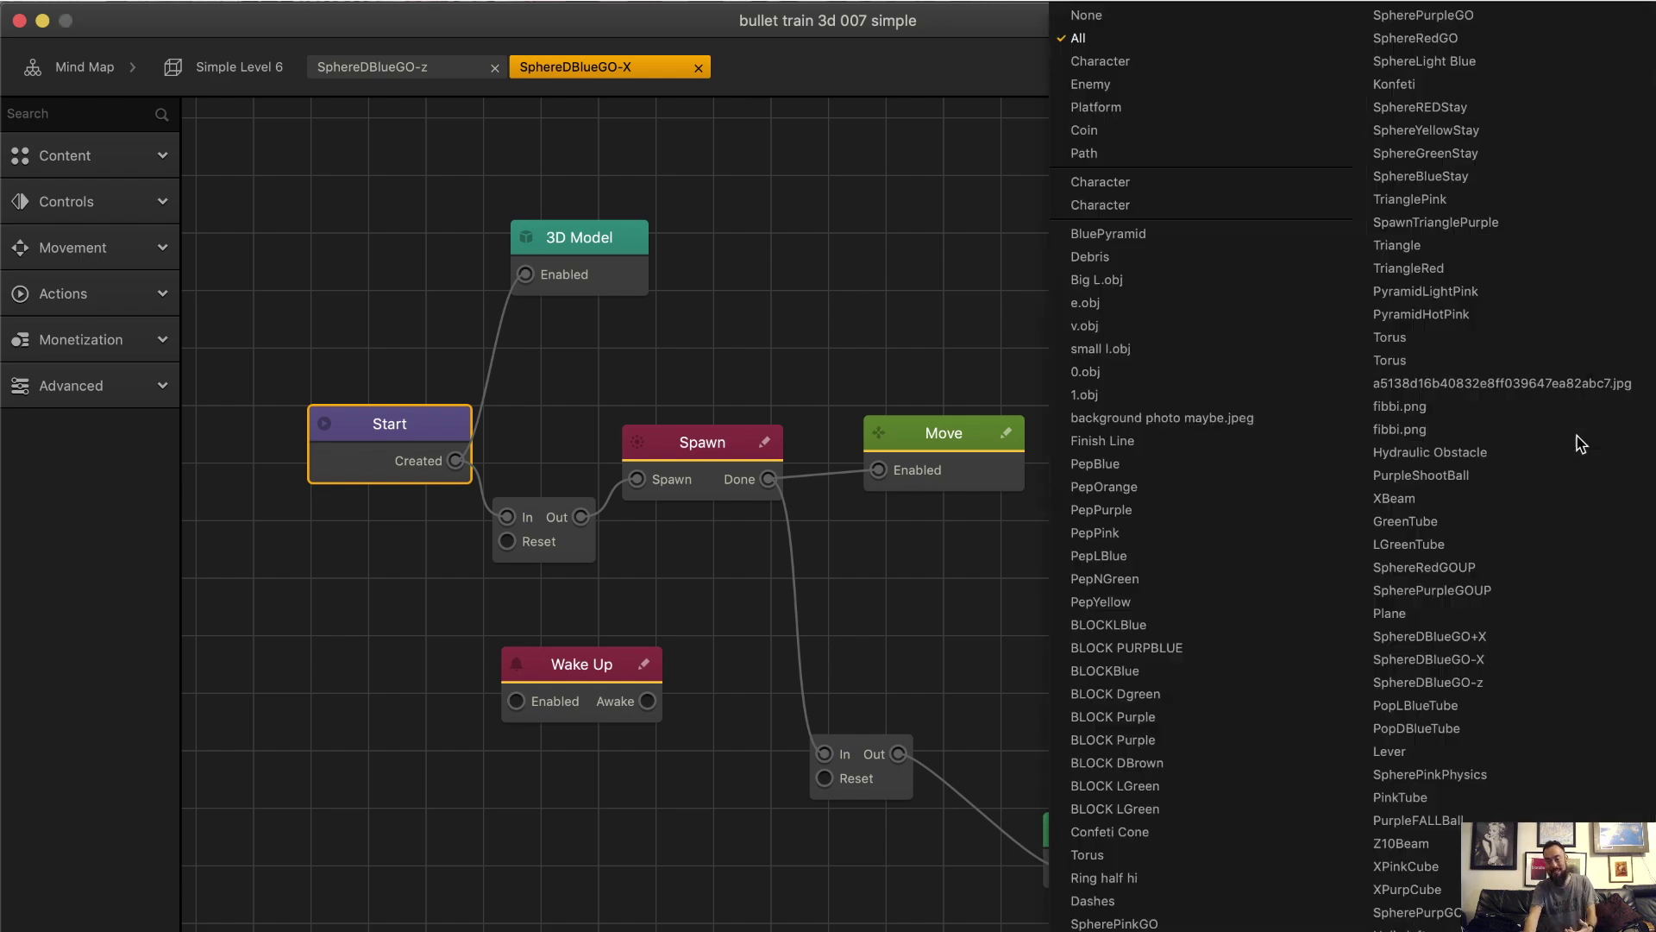
left_click(1270, 62)
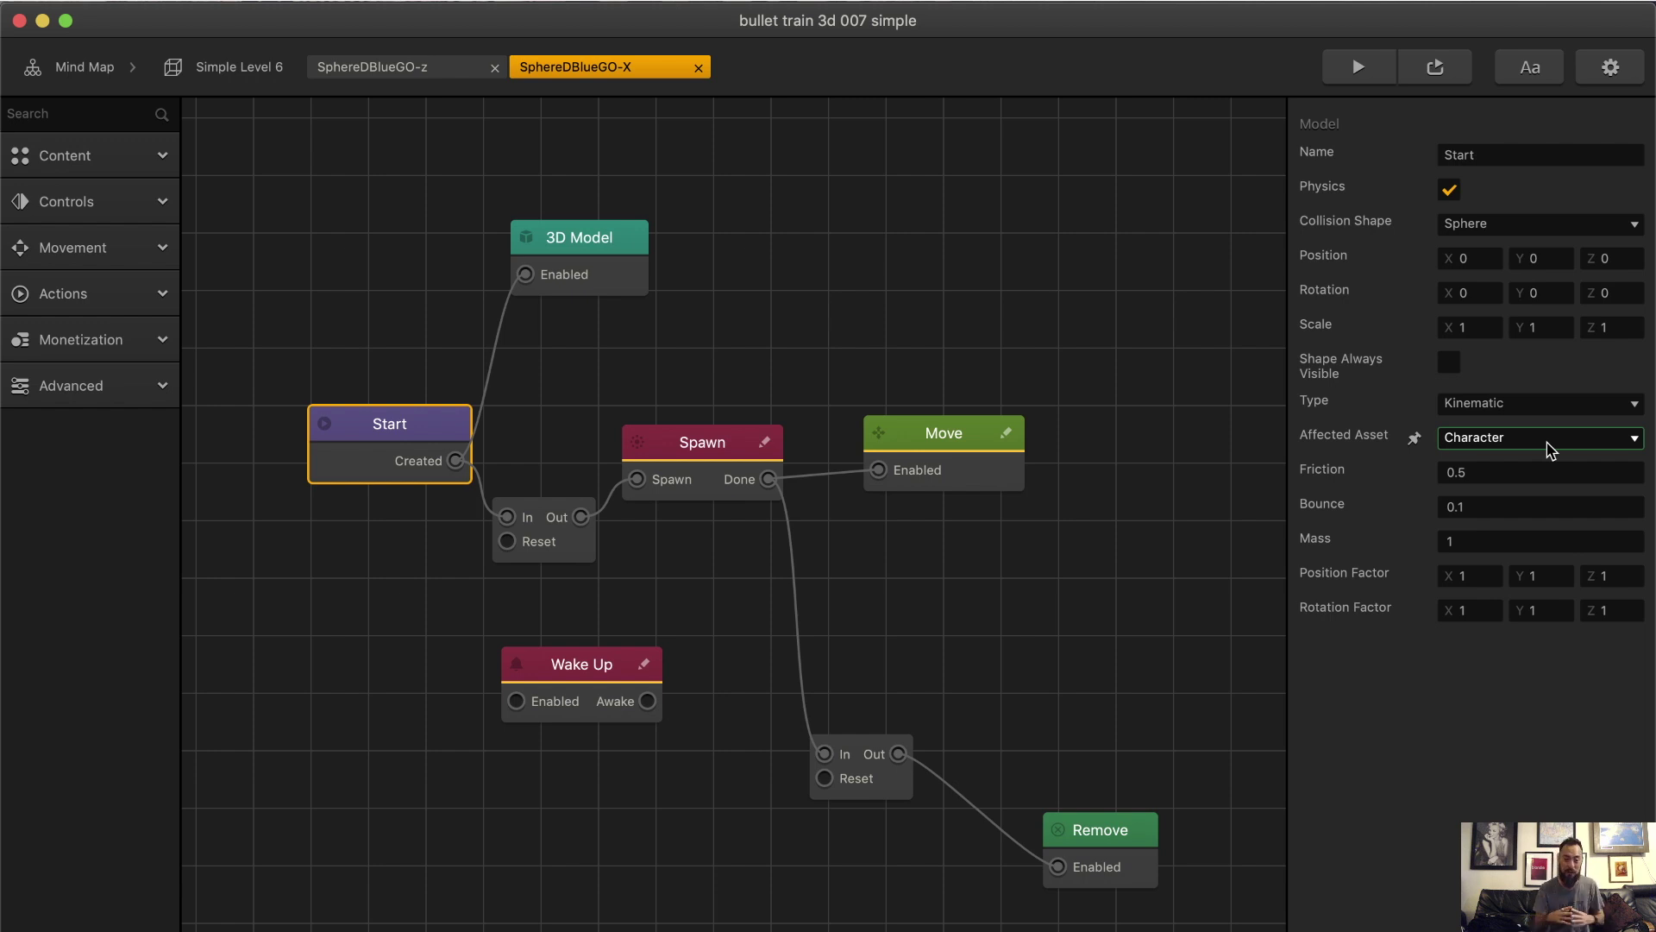
In the SphereDBlueGO-z graph, set the Start node's Affected Asset to Character.
left_click(381, 70)
scroll(802, 274, "down", 3)
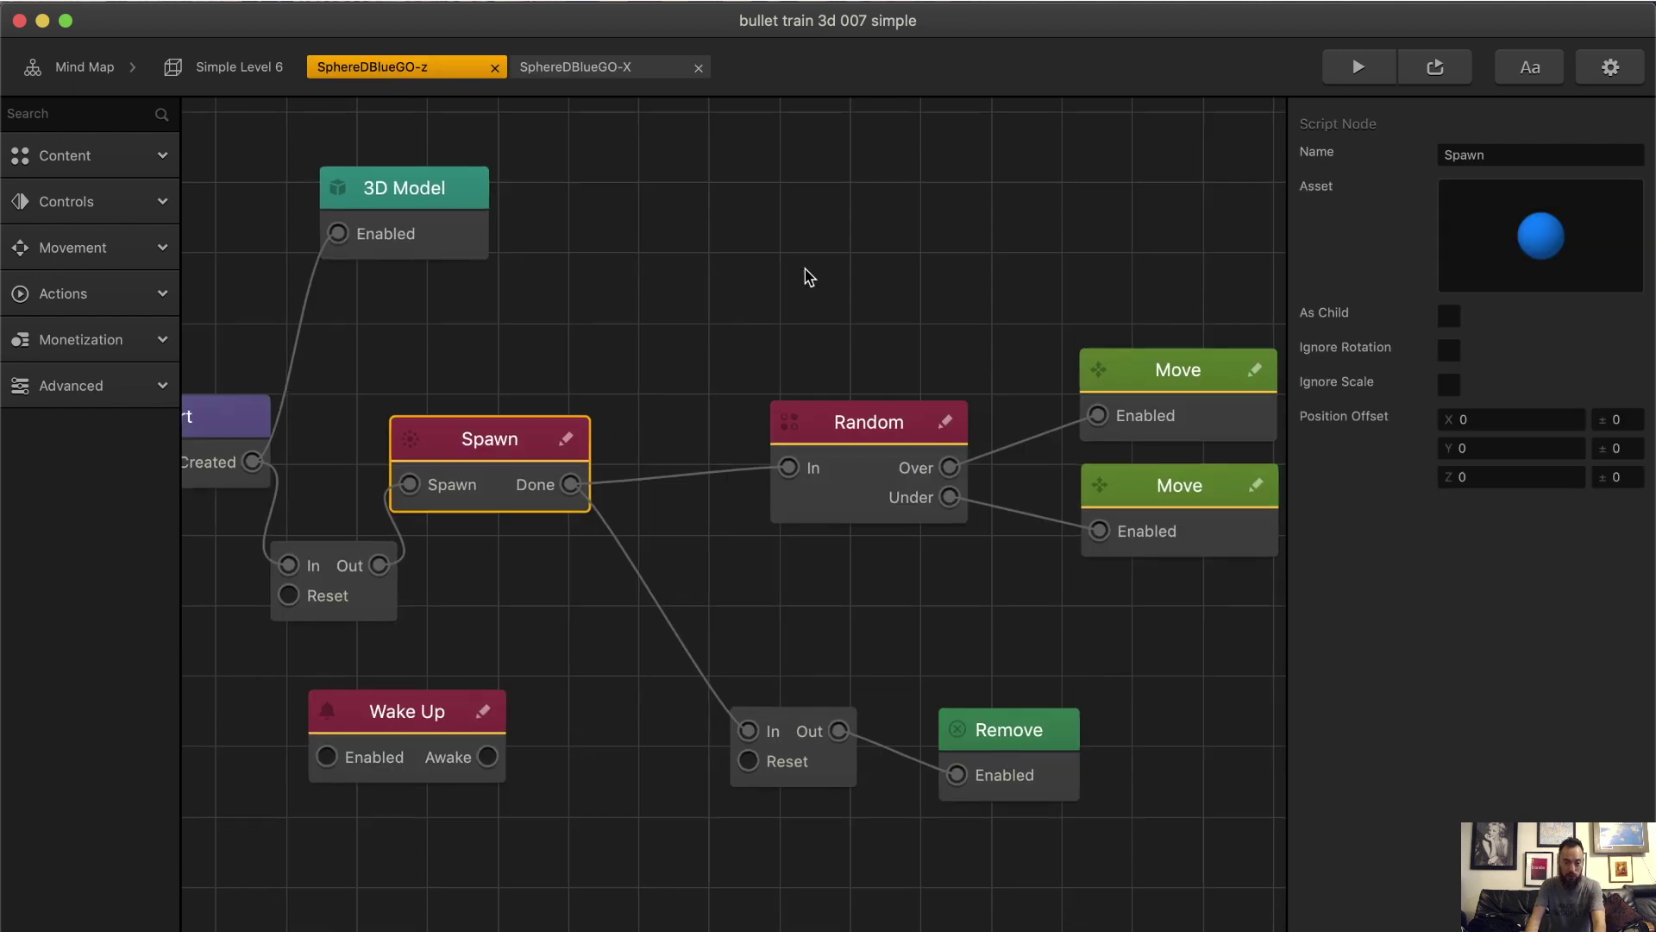
left_click(734, 275)
left_click_drag(372, 132, 465, 173)
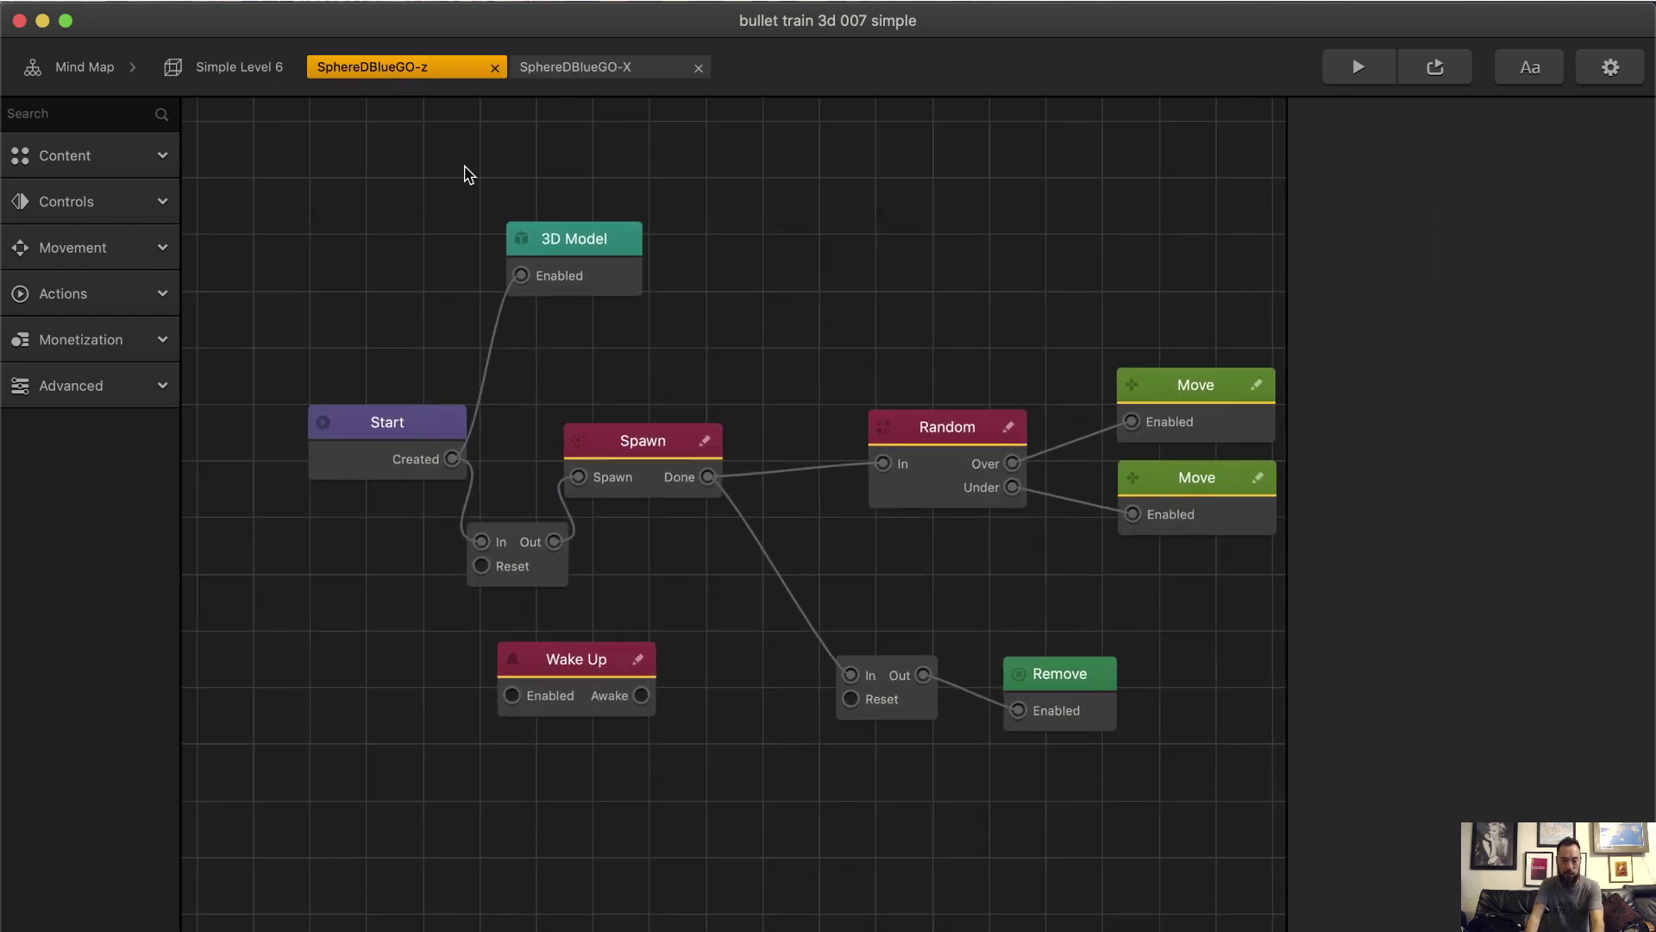
left_click(386, 444)
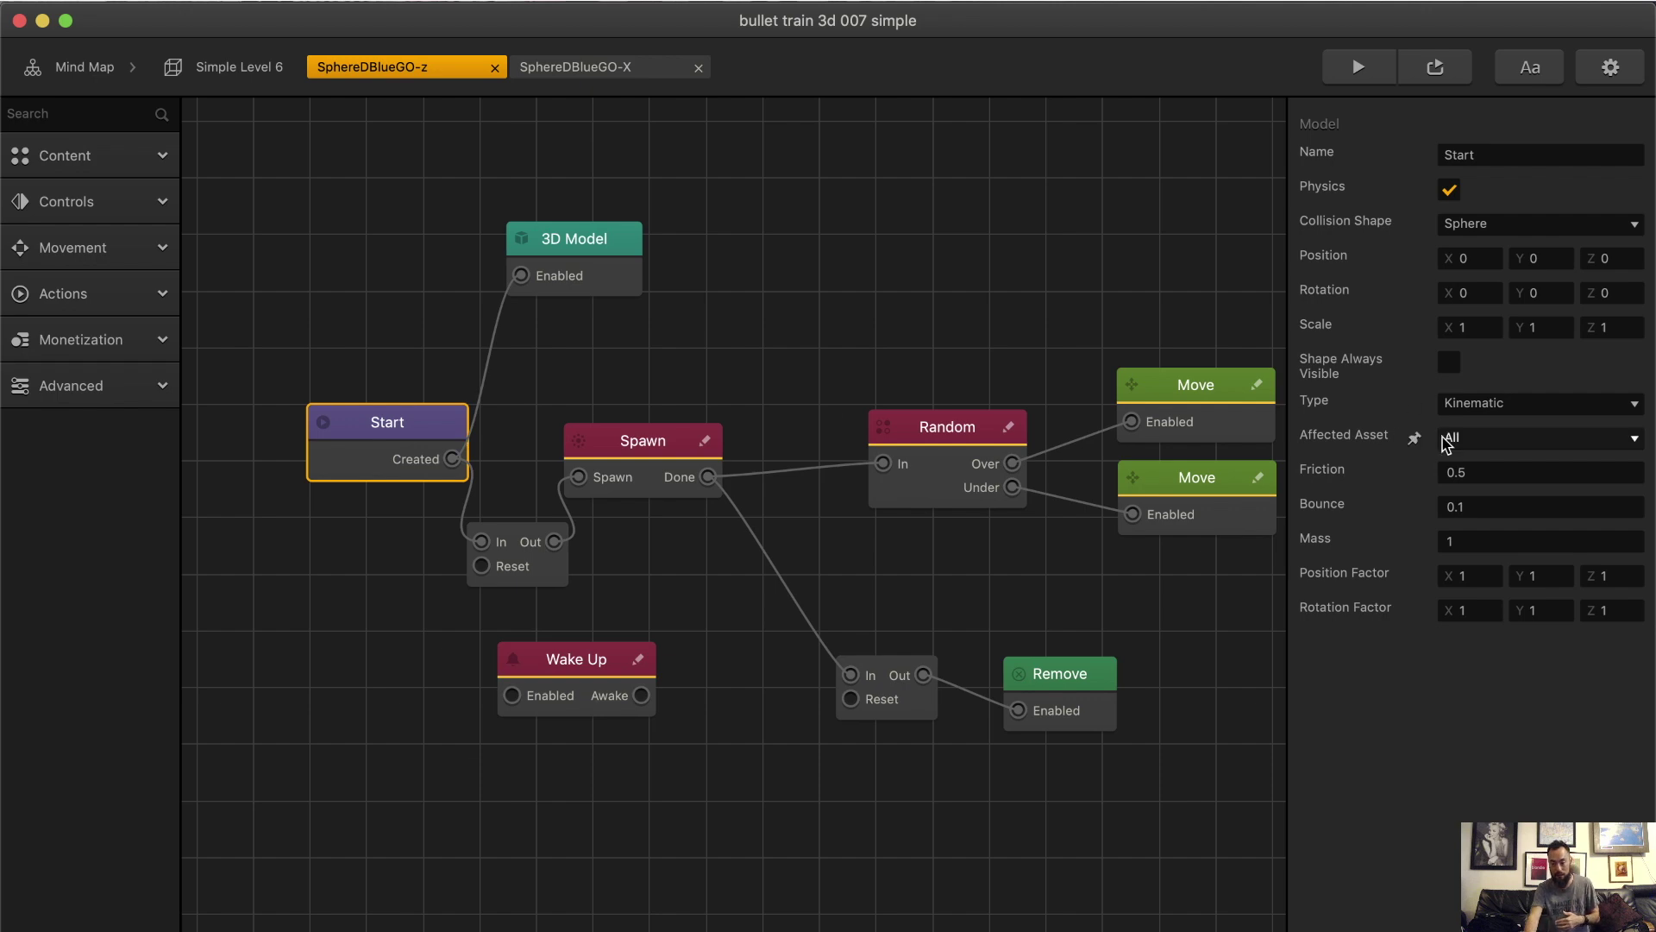
left_click(1447, 442)
left_click(1163, 67)
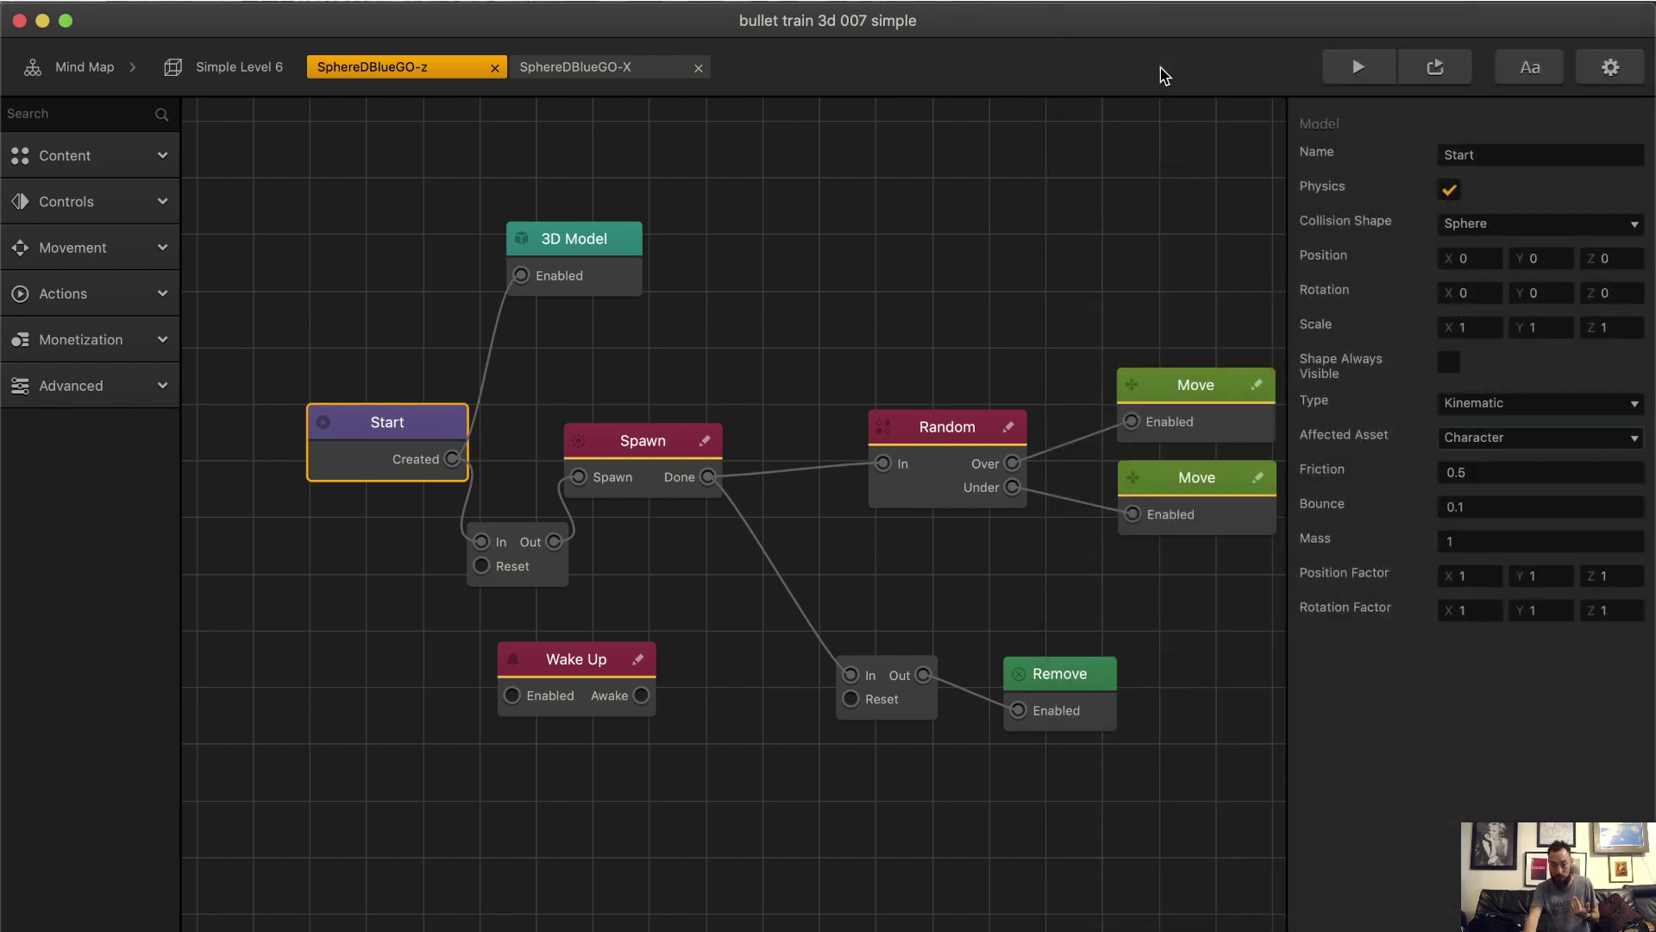
Open PurpleFALLBall's node graph and bring up its Start node's Affected Asset list.
left_click(254, 71)
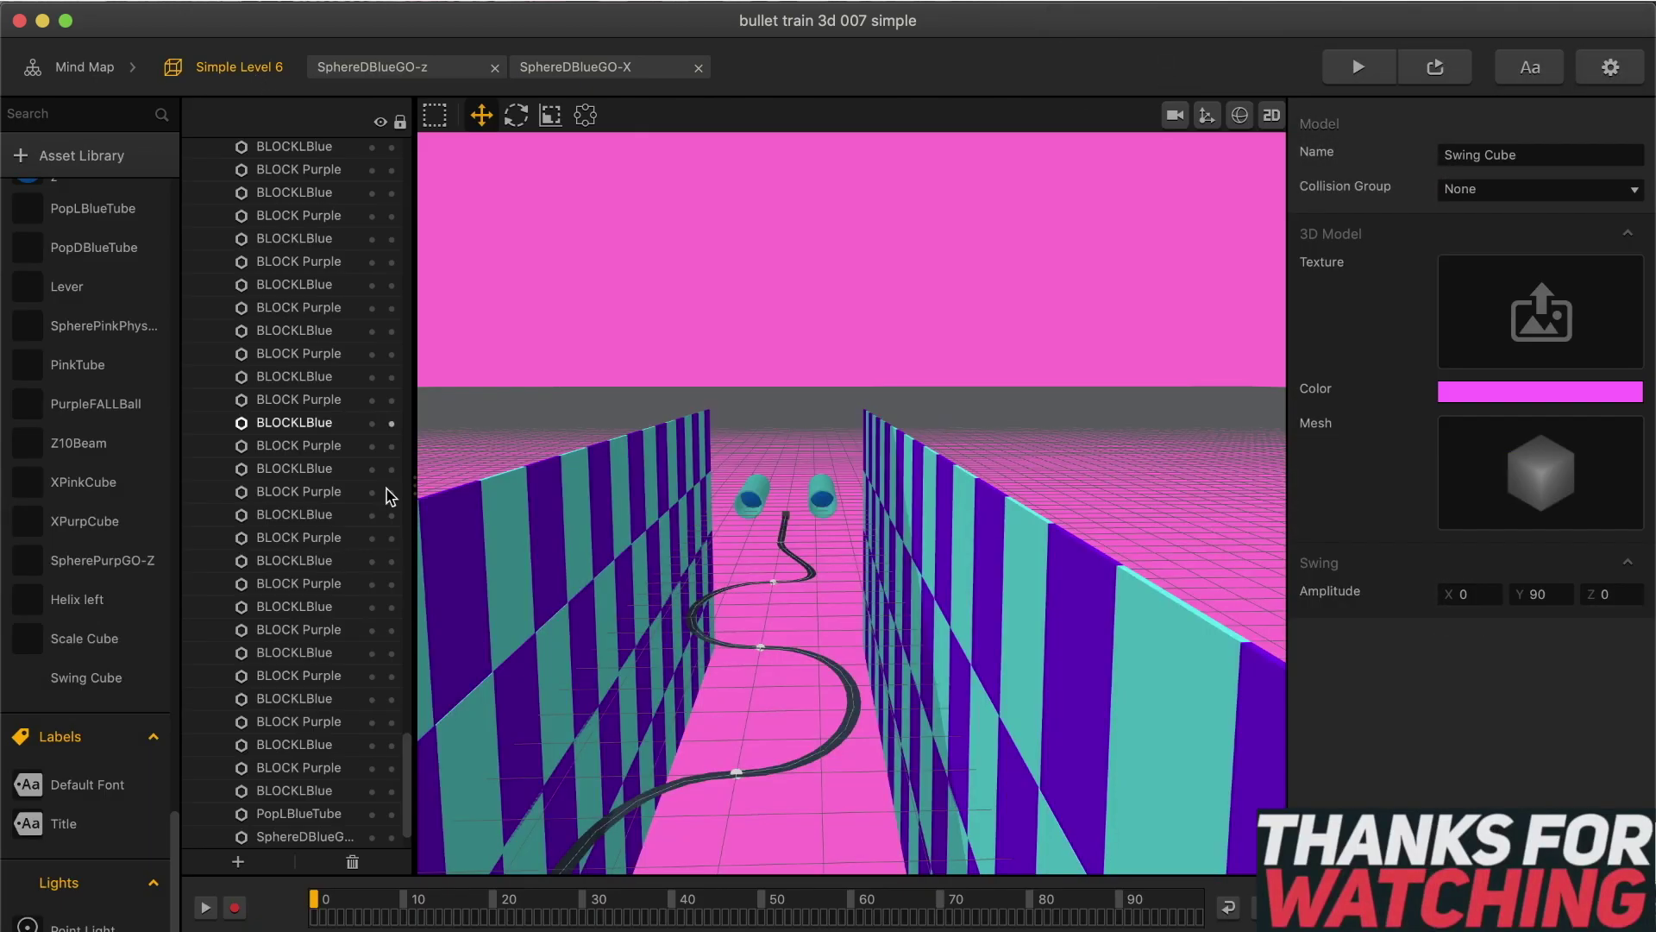
scroll(86, 638, "up", 5)
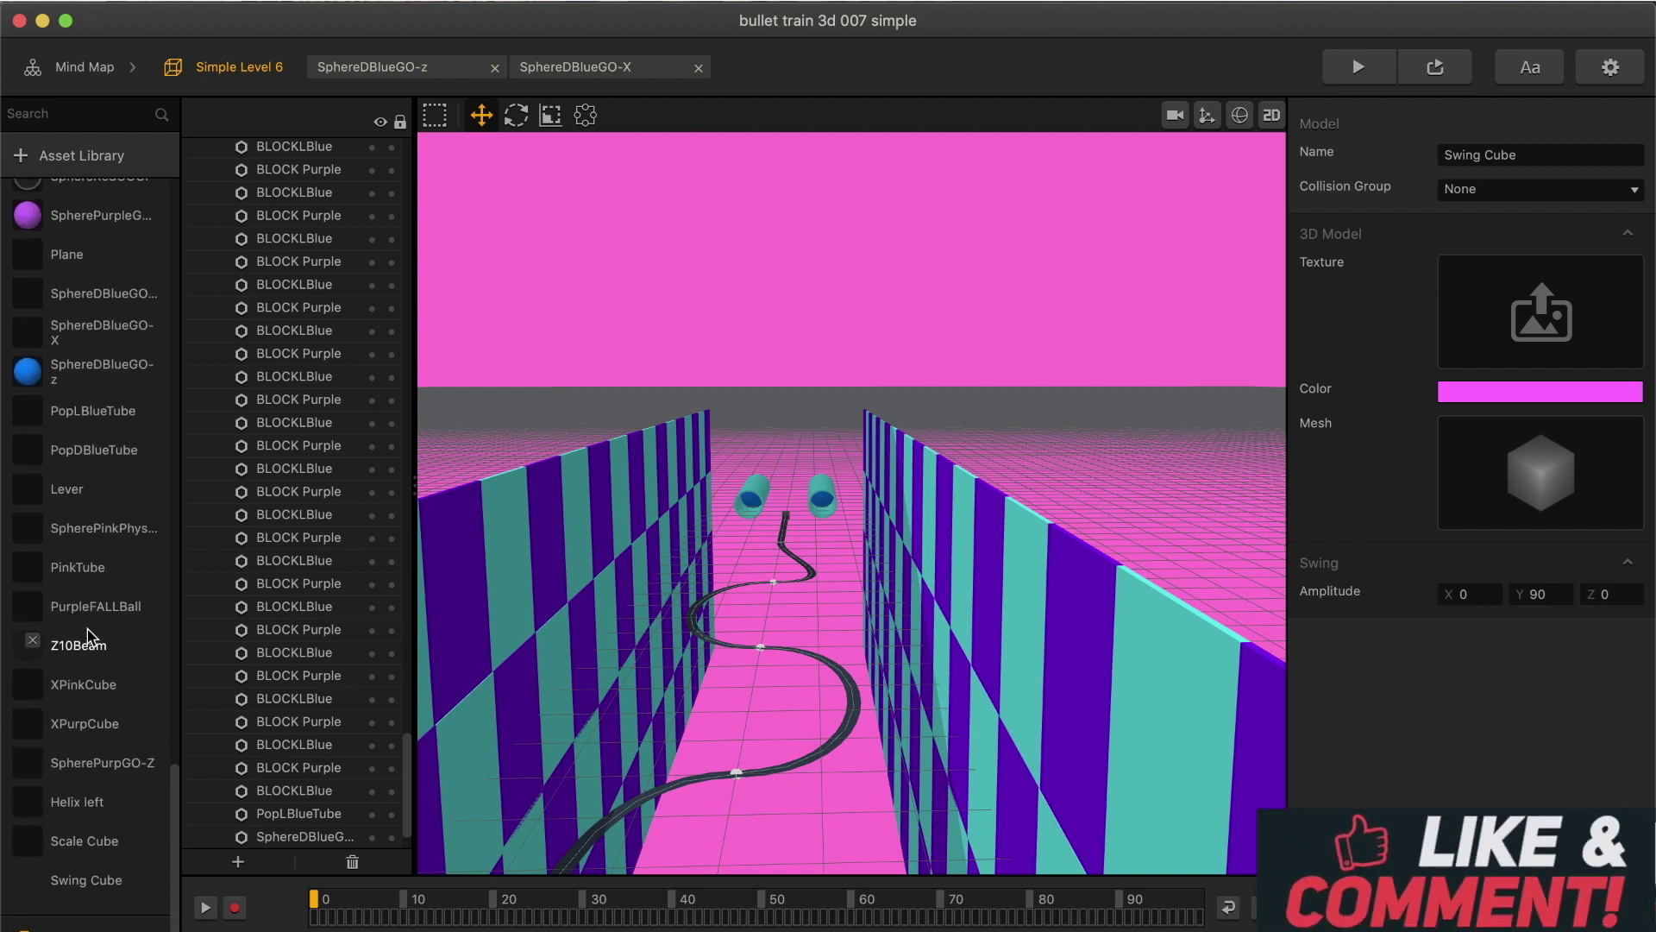
scroll(90, 643, "up", 2)
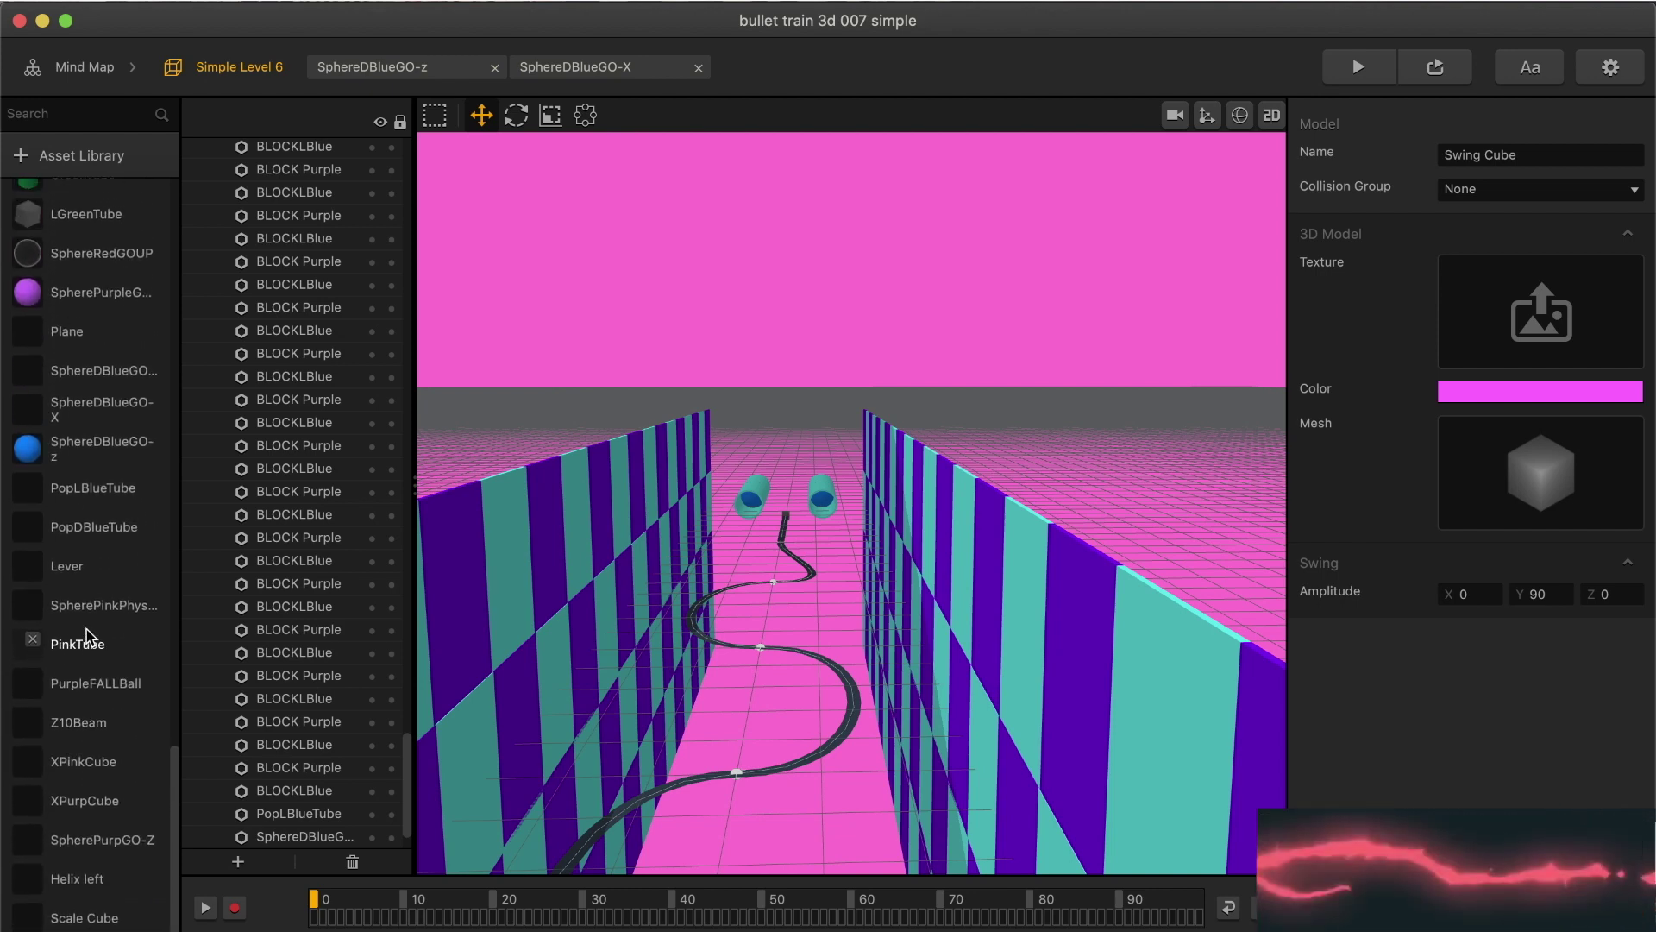
double_click(92, 689)
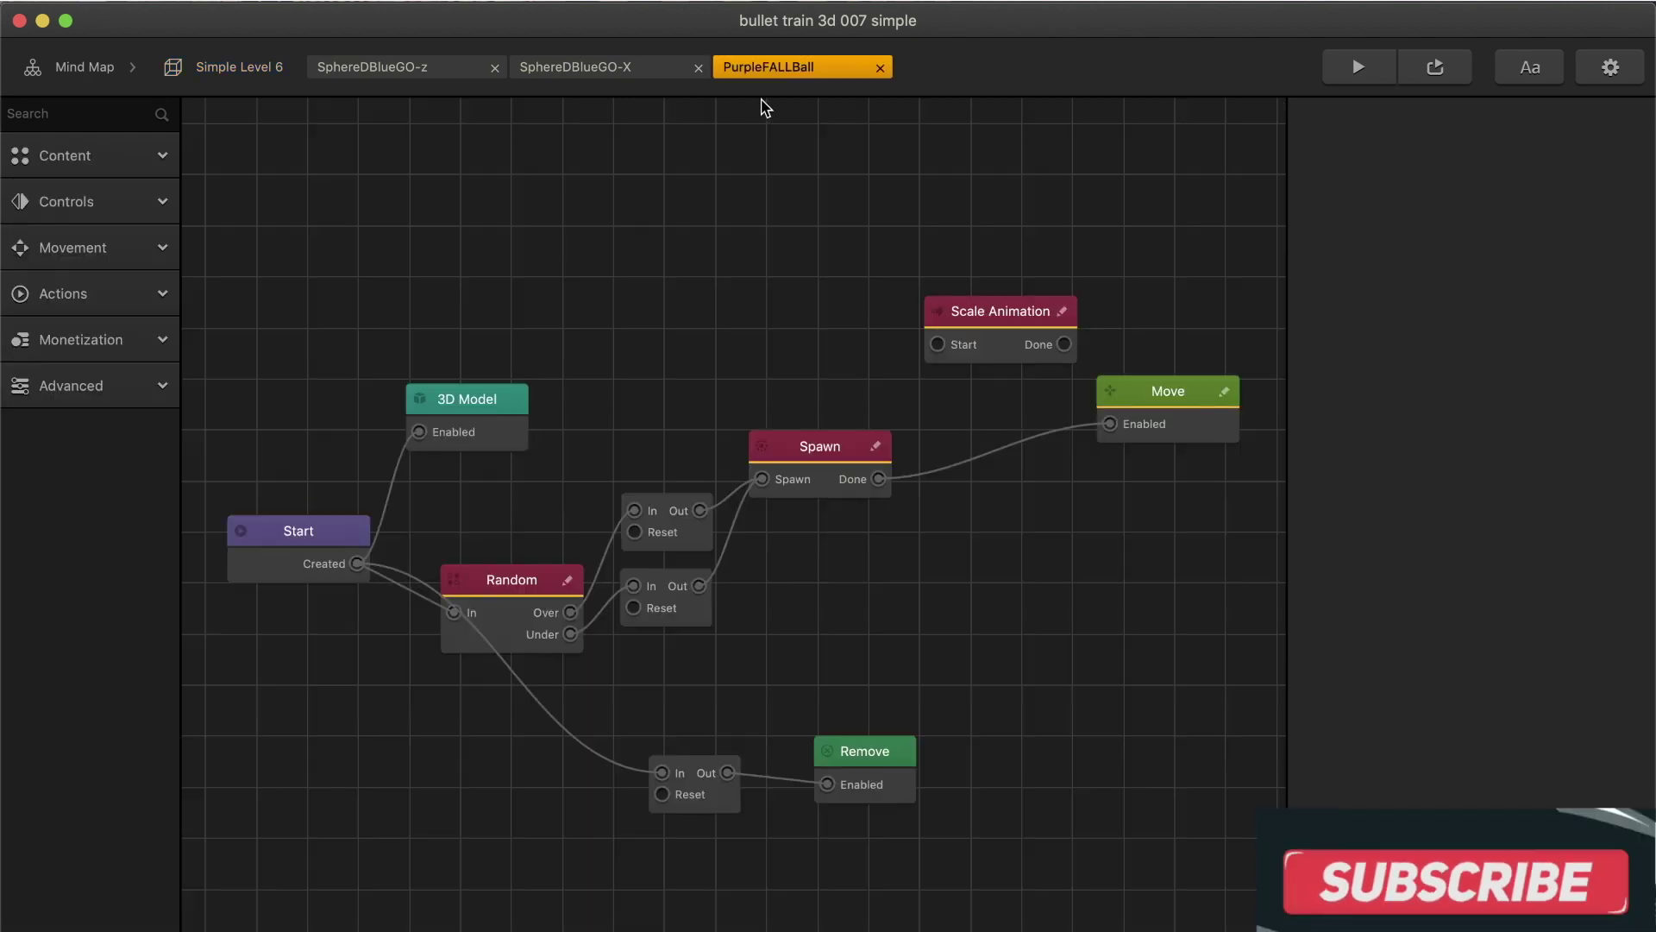
left_click(269, 561)
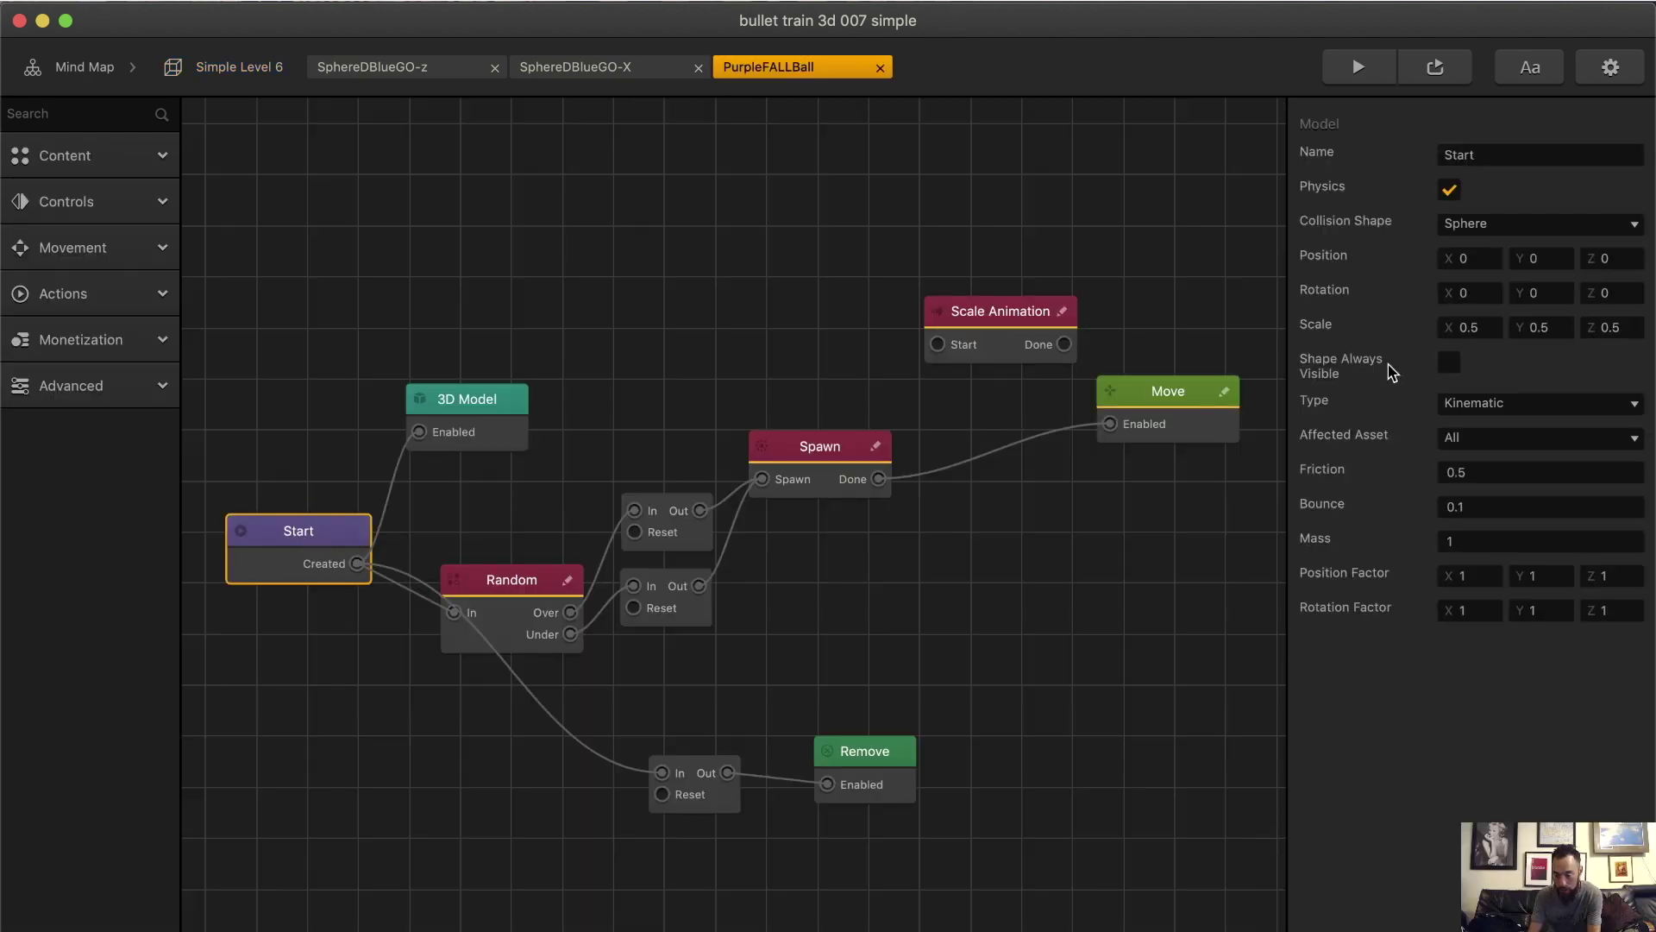
left_click(1475, 437)
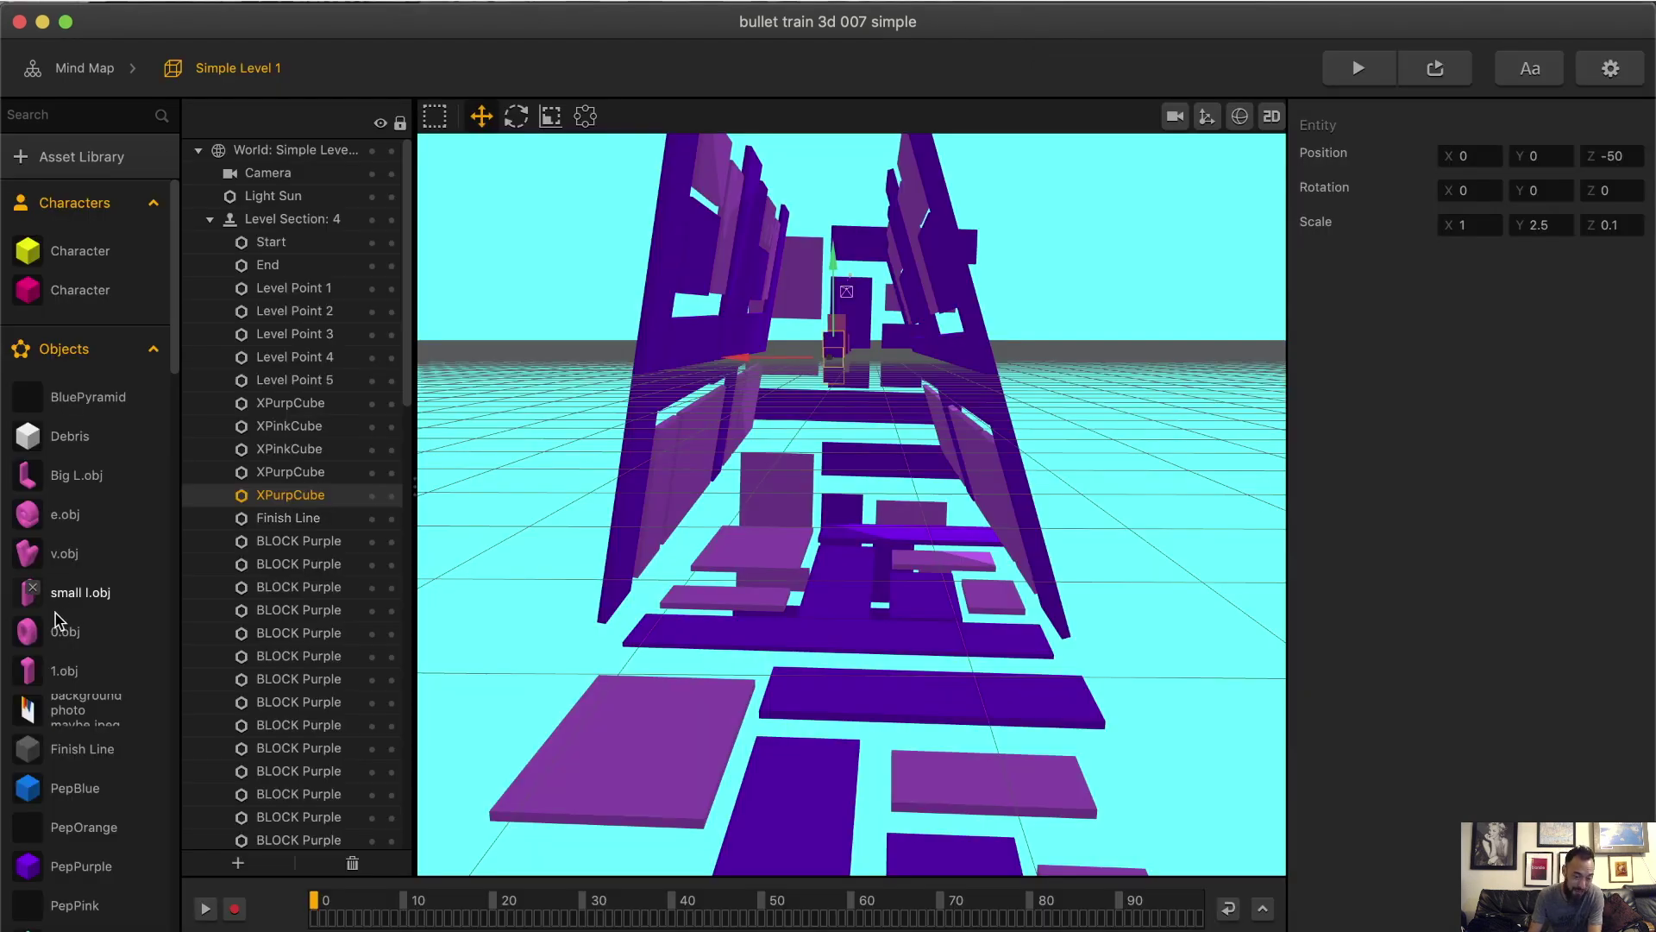
Set XPurpCube's Start node Affected Asset to Character.
scroll(56, 619, "down", 2)
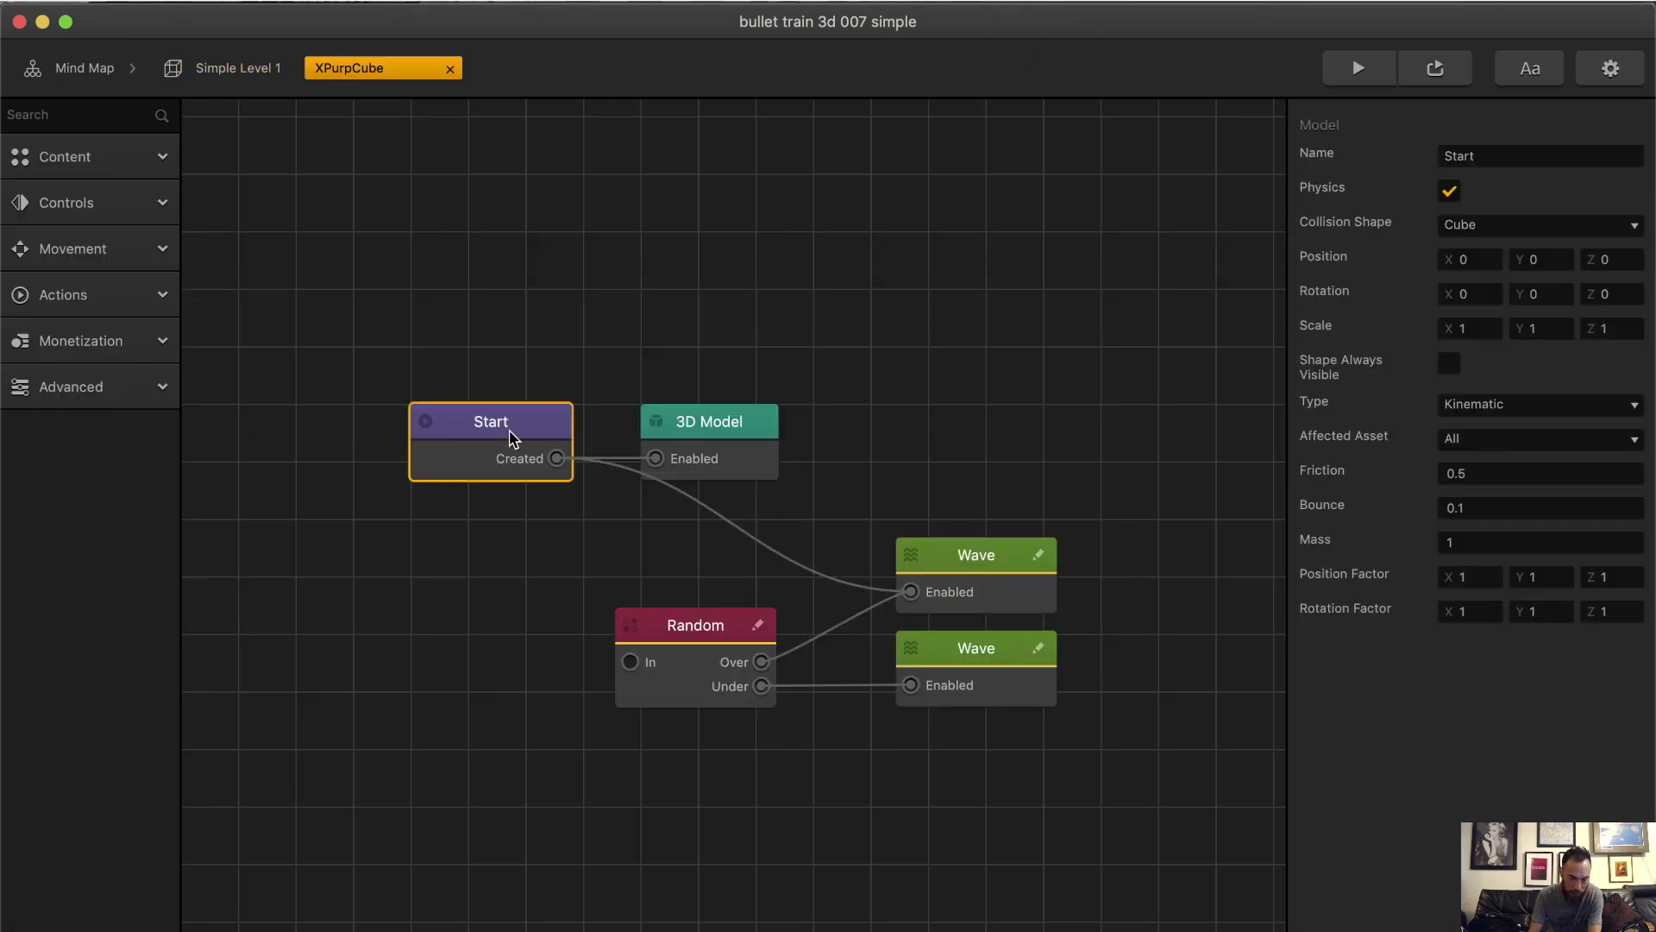
left_click(1474, 447)
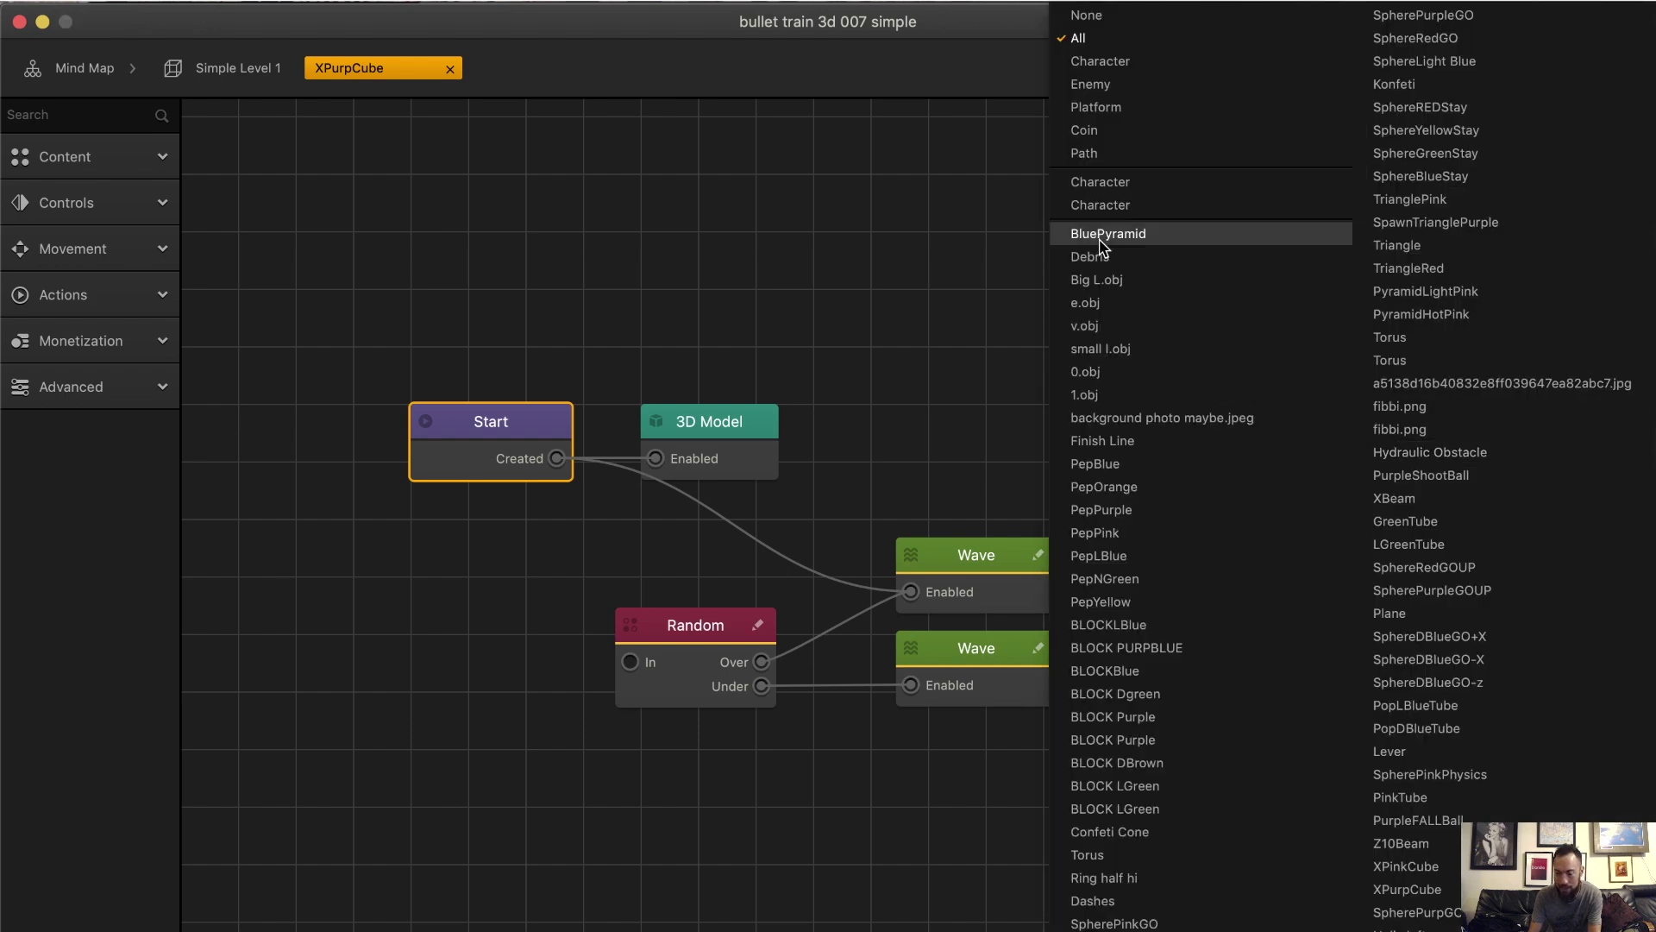
left_click(1135, 61)
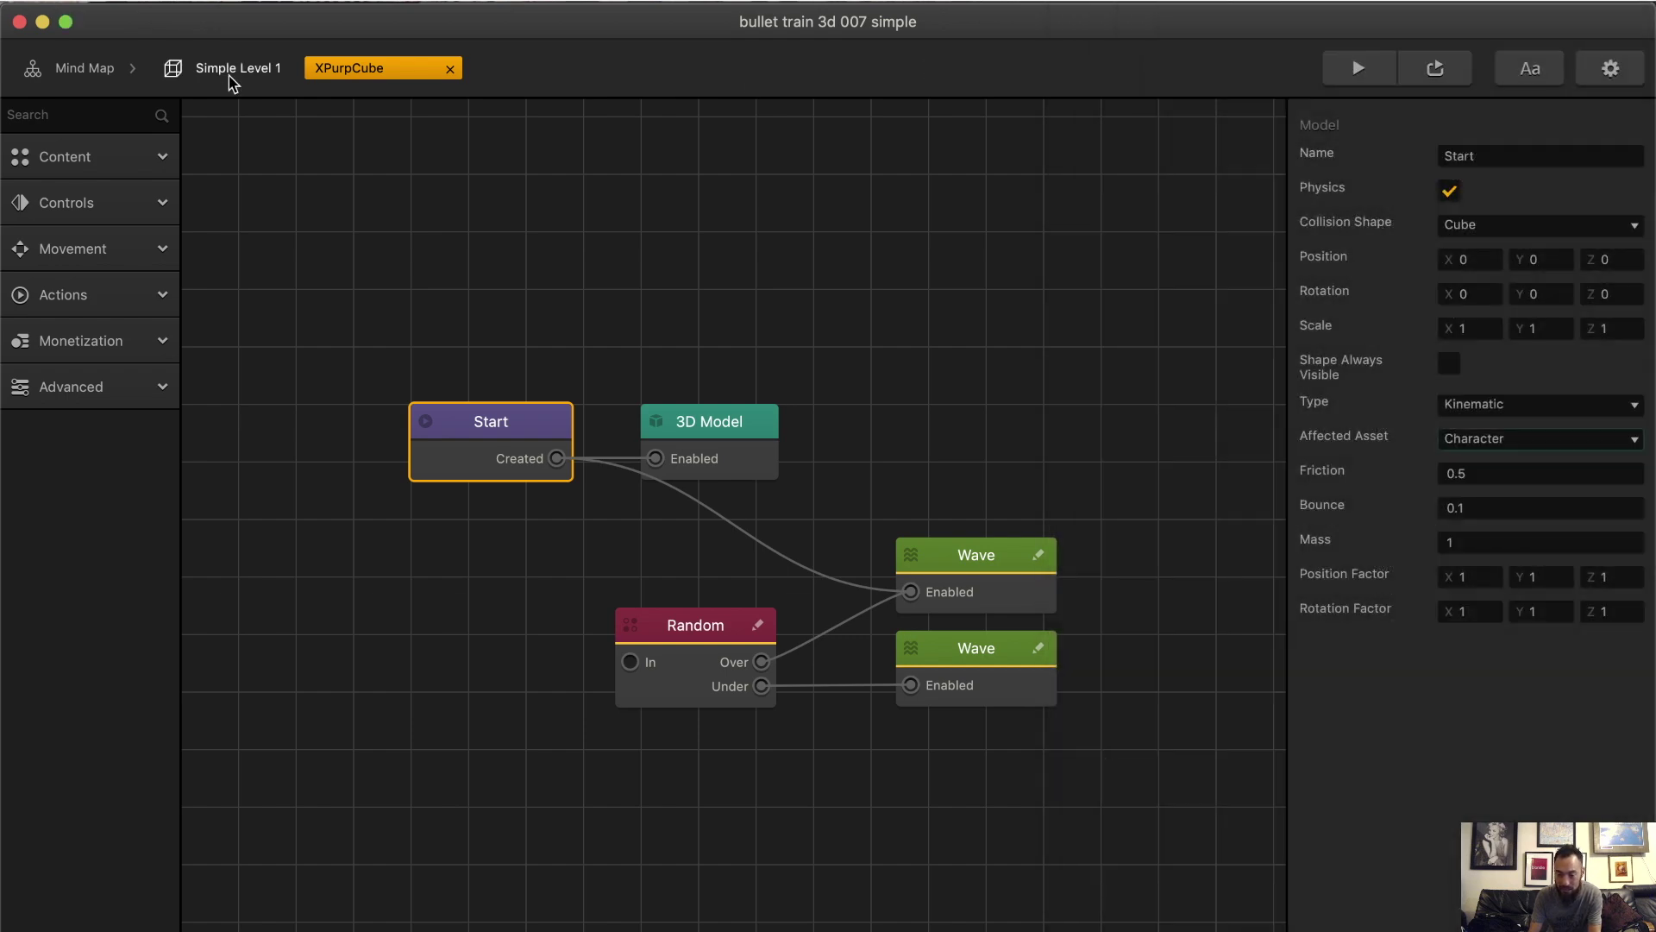
Open XPinkCube's graph from Simple Level 1 and set its Affected Asset to Character.
left_click(214, 71)
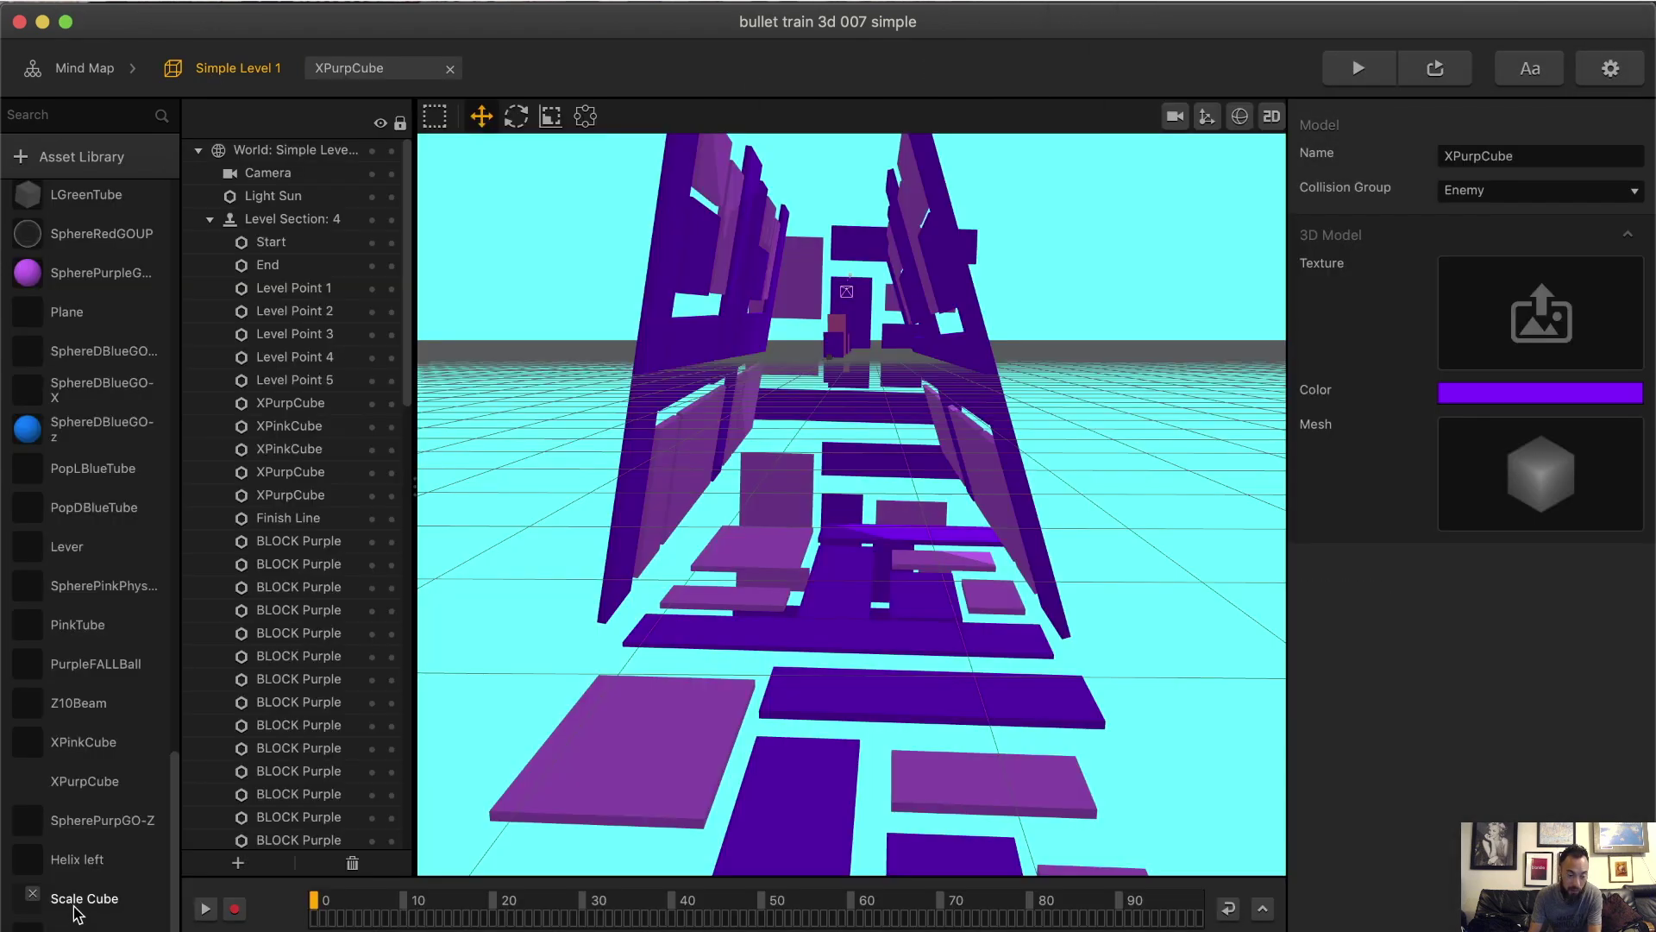
double_click(83, 744)
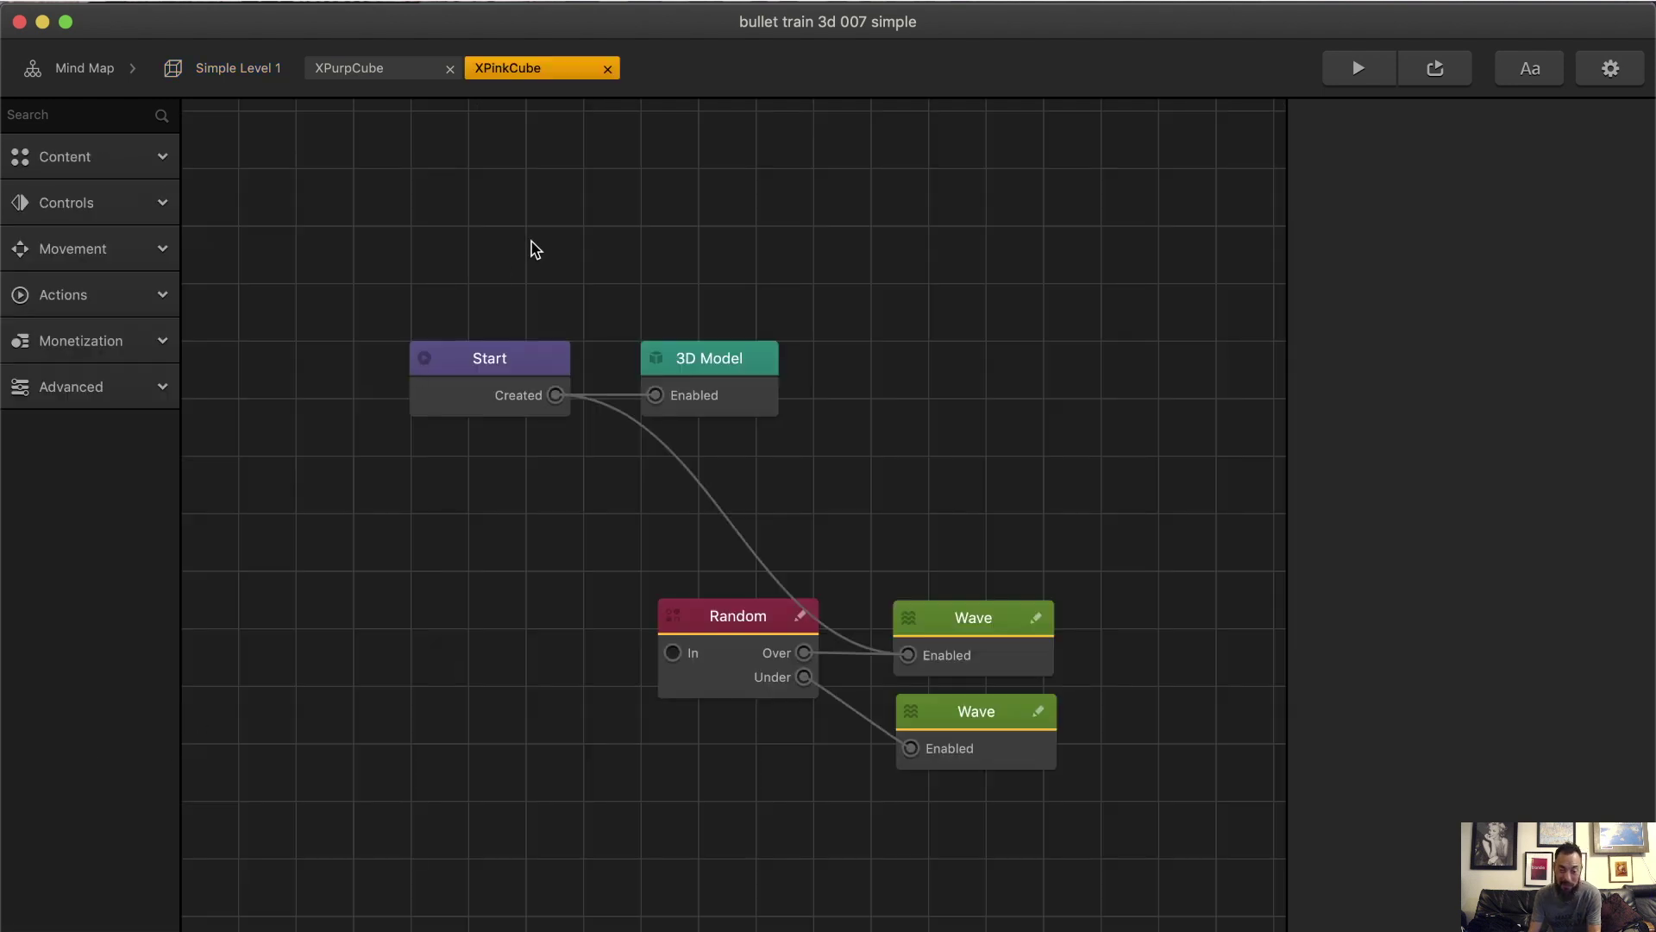
left_click(446, 373)
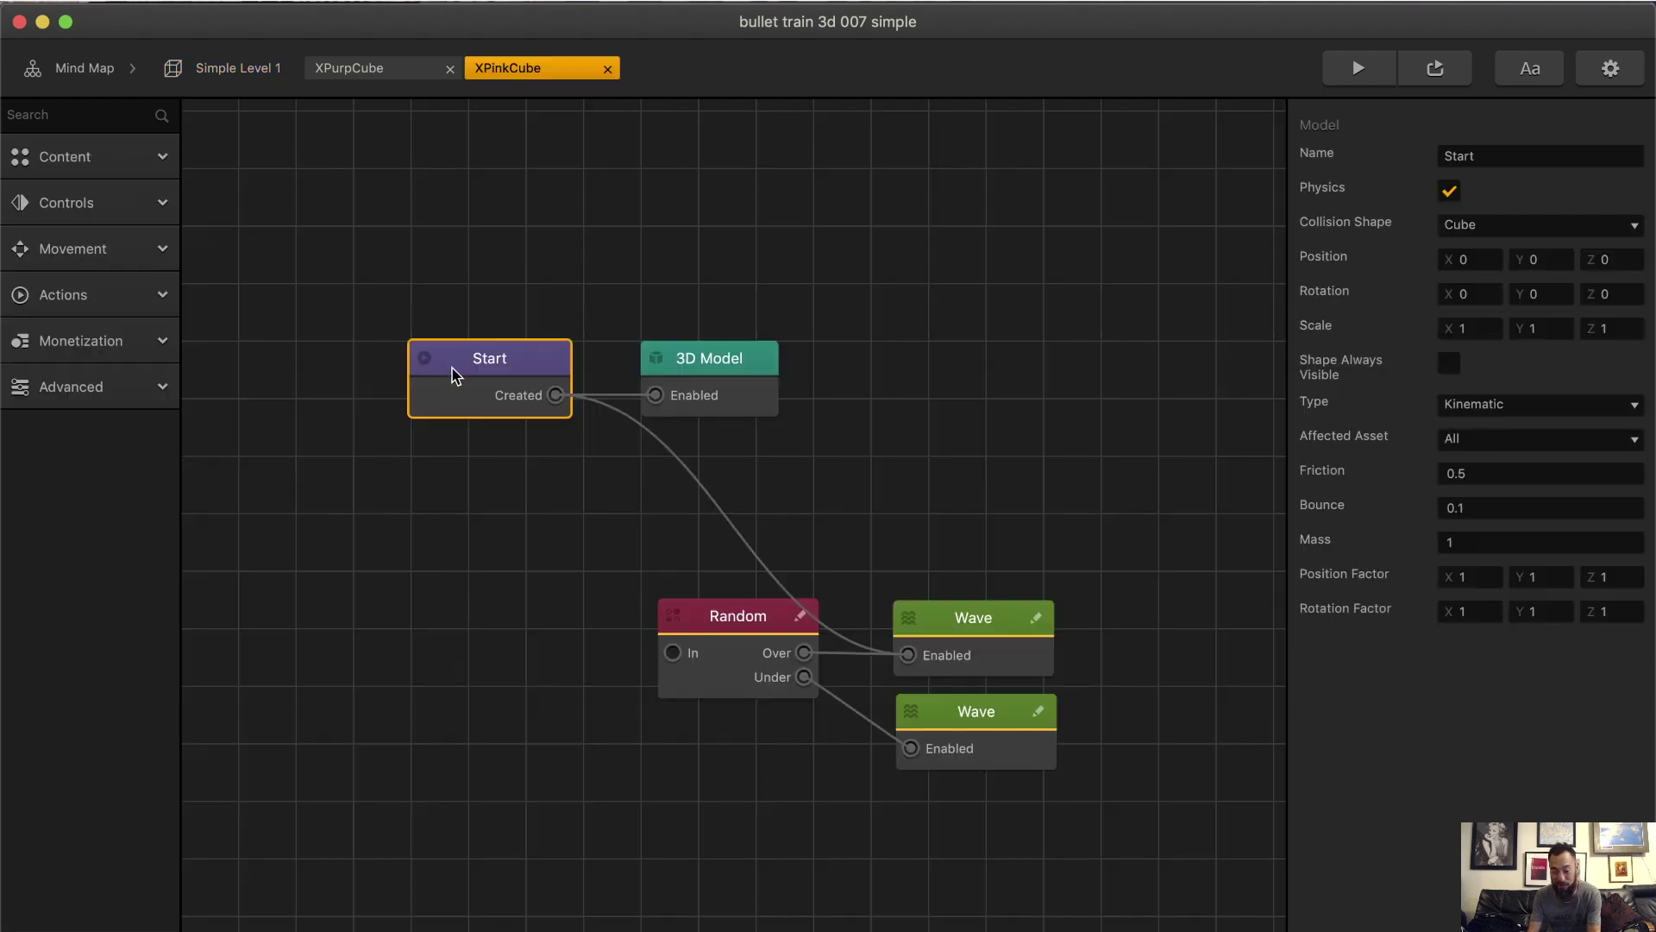
left_click(1515, 449)
left_click(1191, 63)
left_click(958, 386)
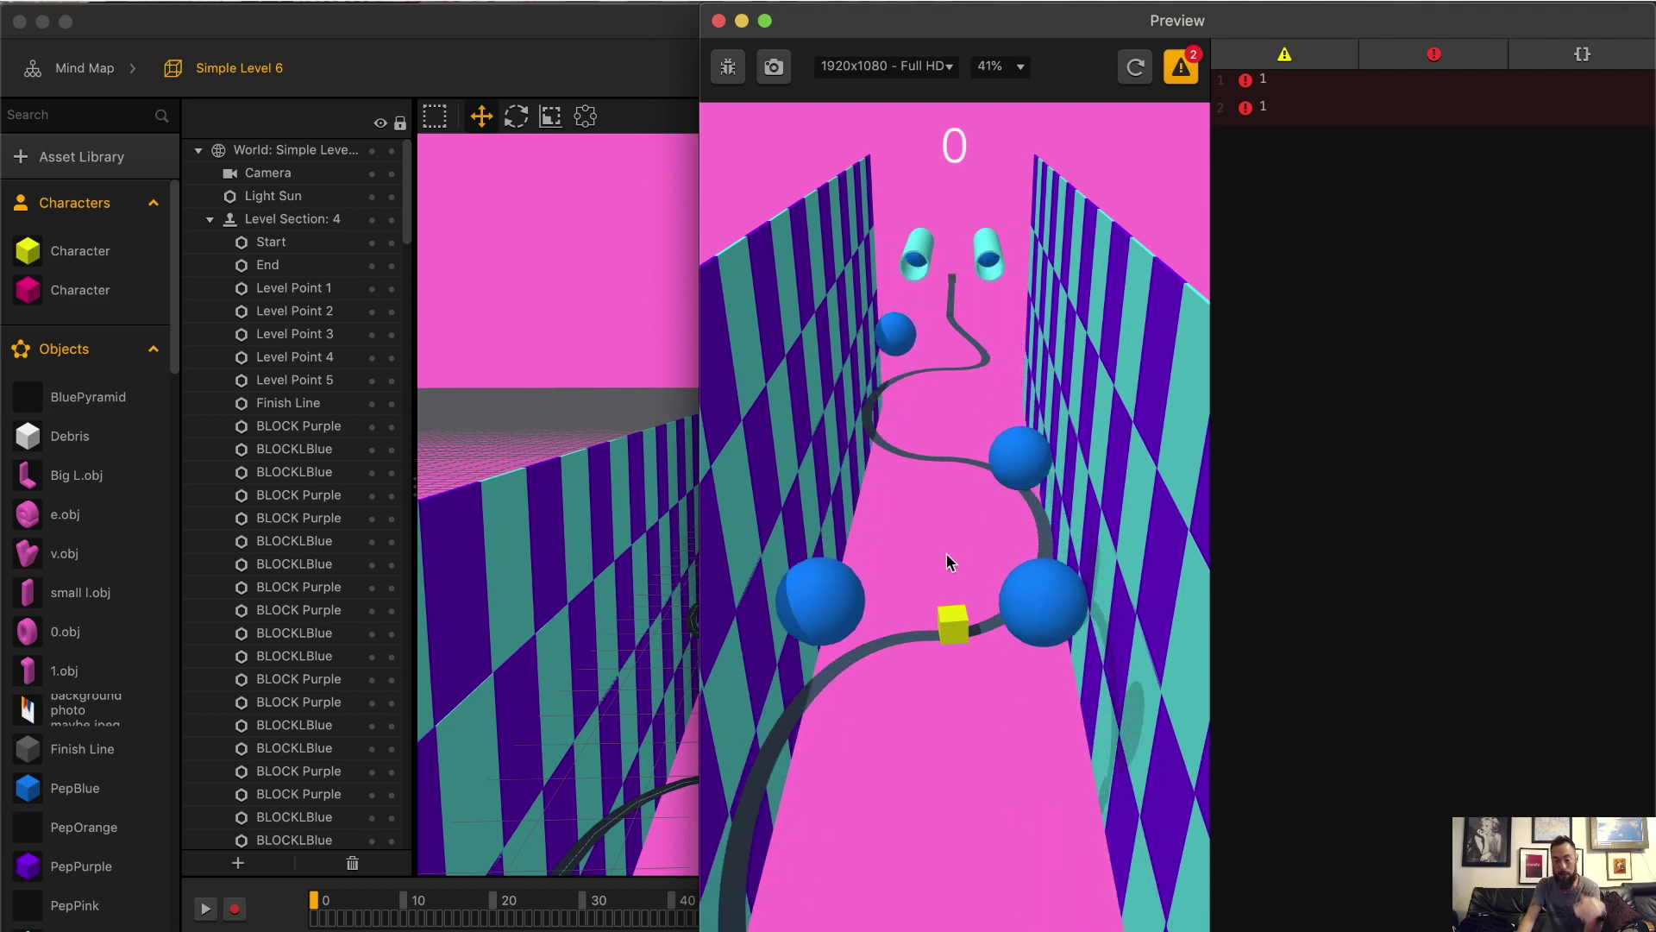
Close the Simple Level 6 game preview window.
left_click(719, 20)
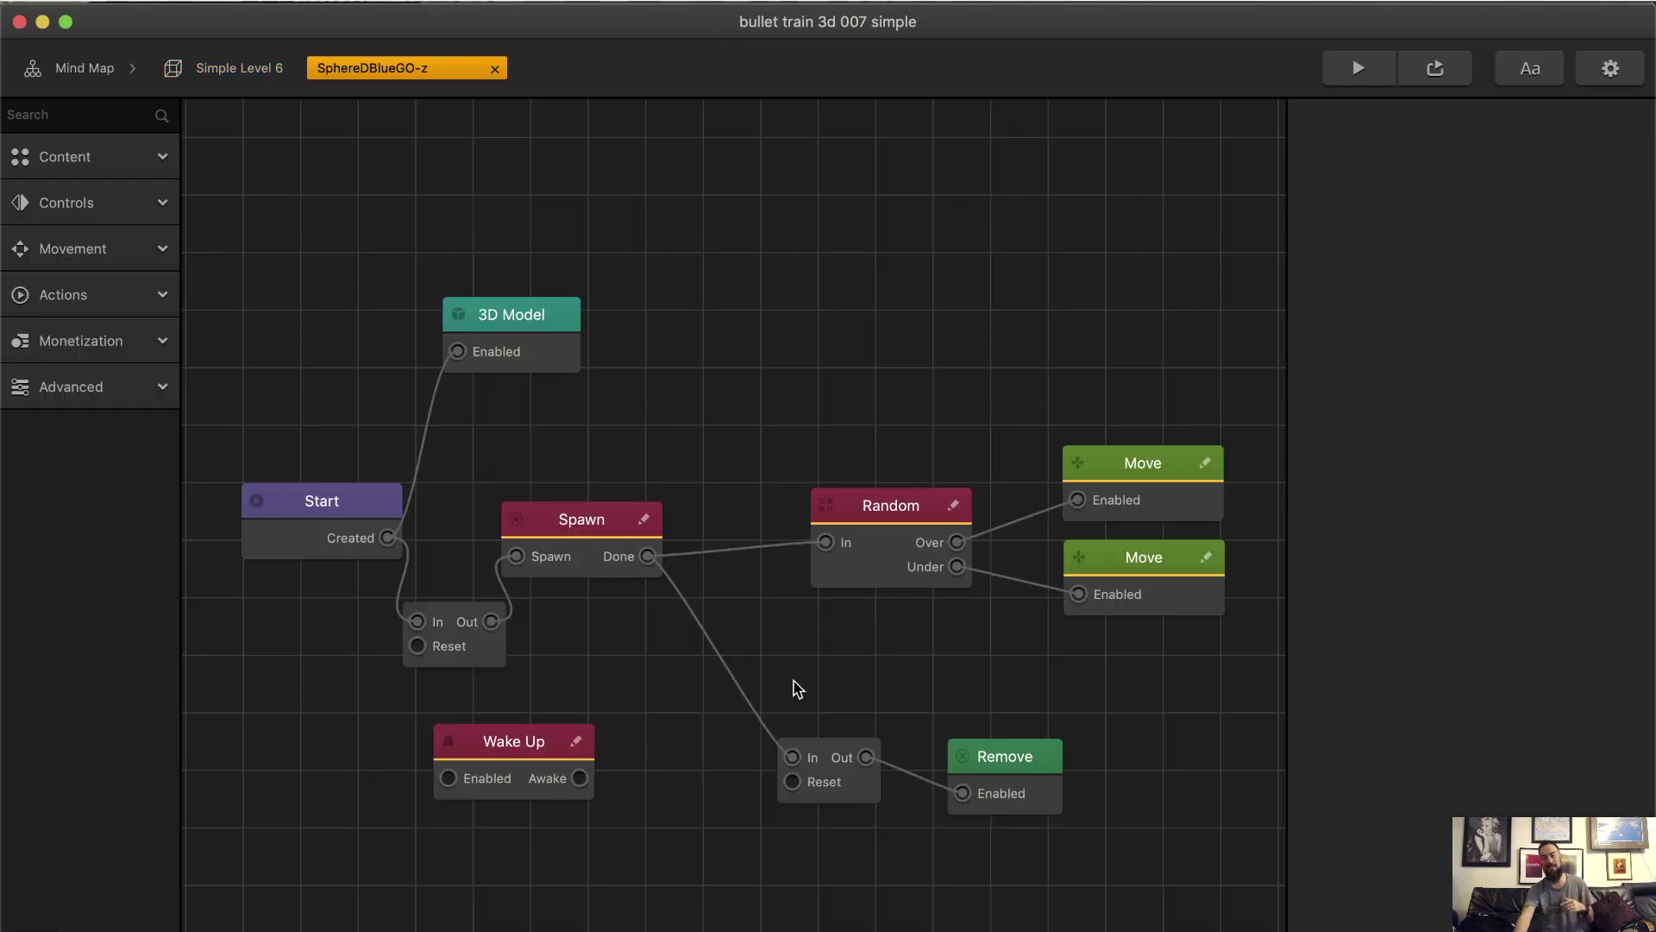
Verify the Delay node waits 10 seconds before Remove, then bring the running preview forward.
left_click(820, 802)
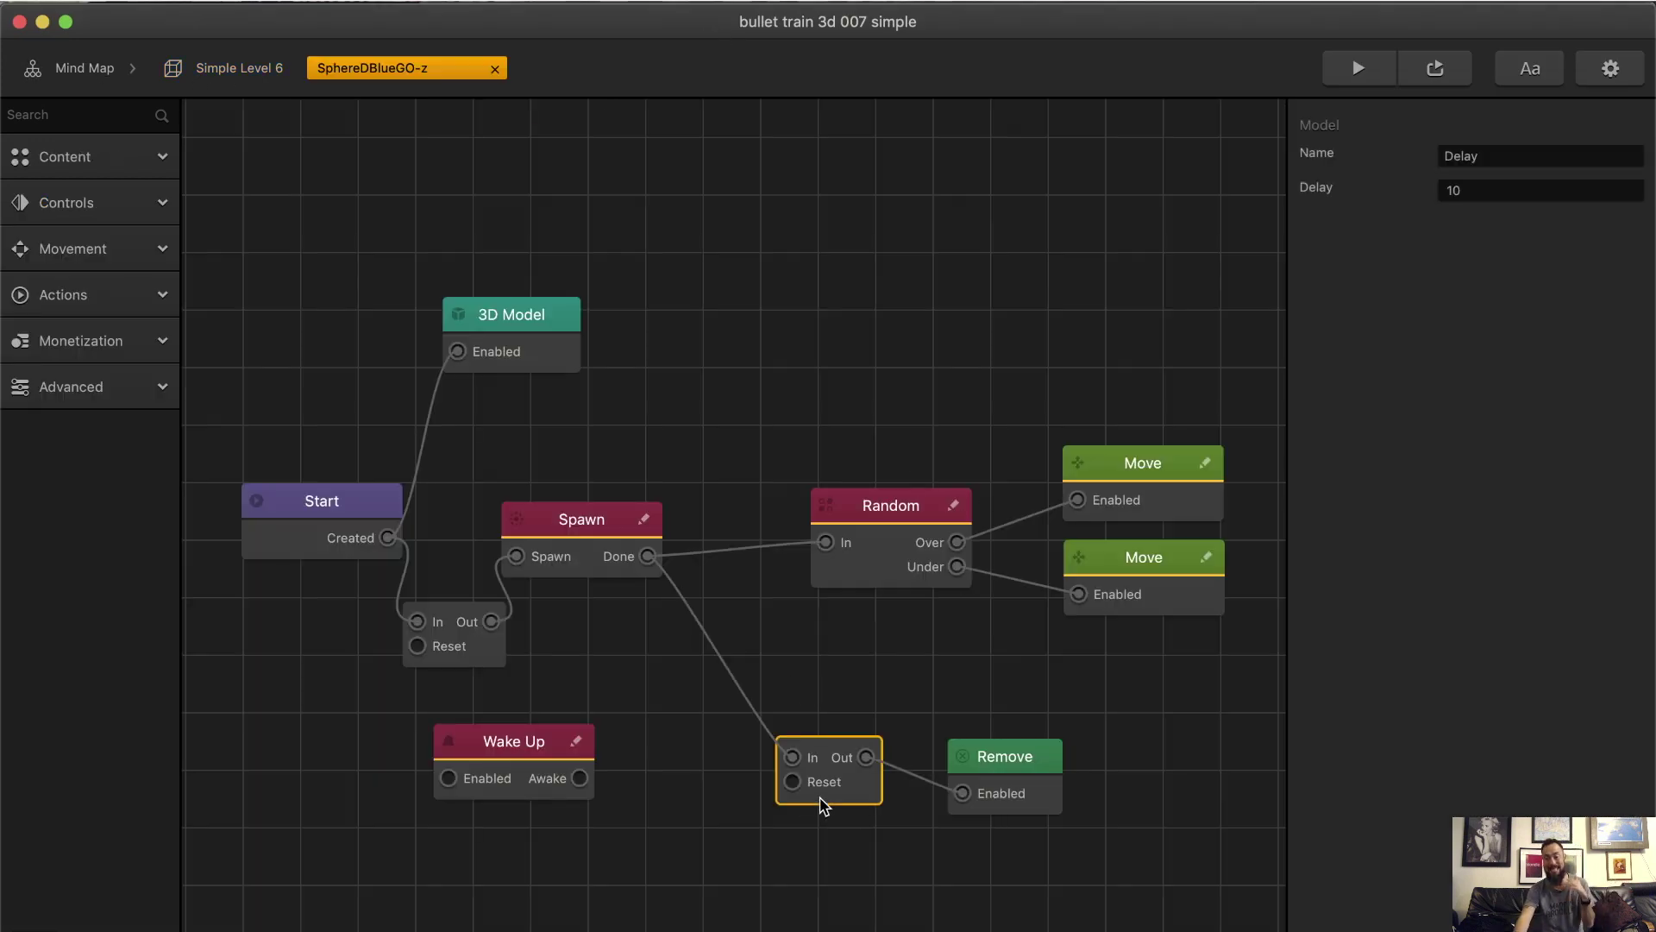
left_click(986, 761)
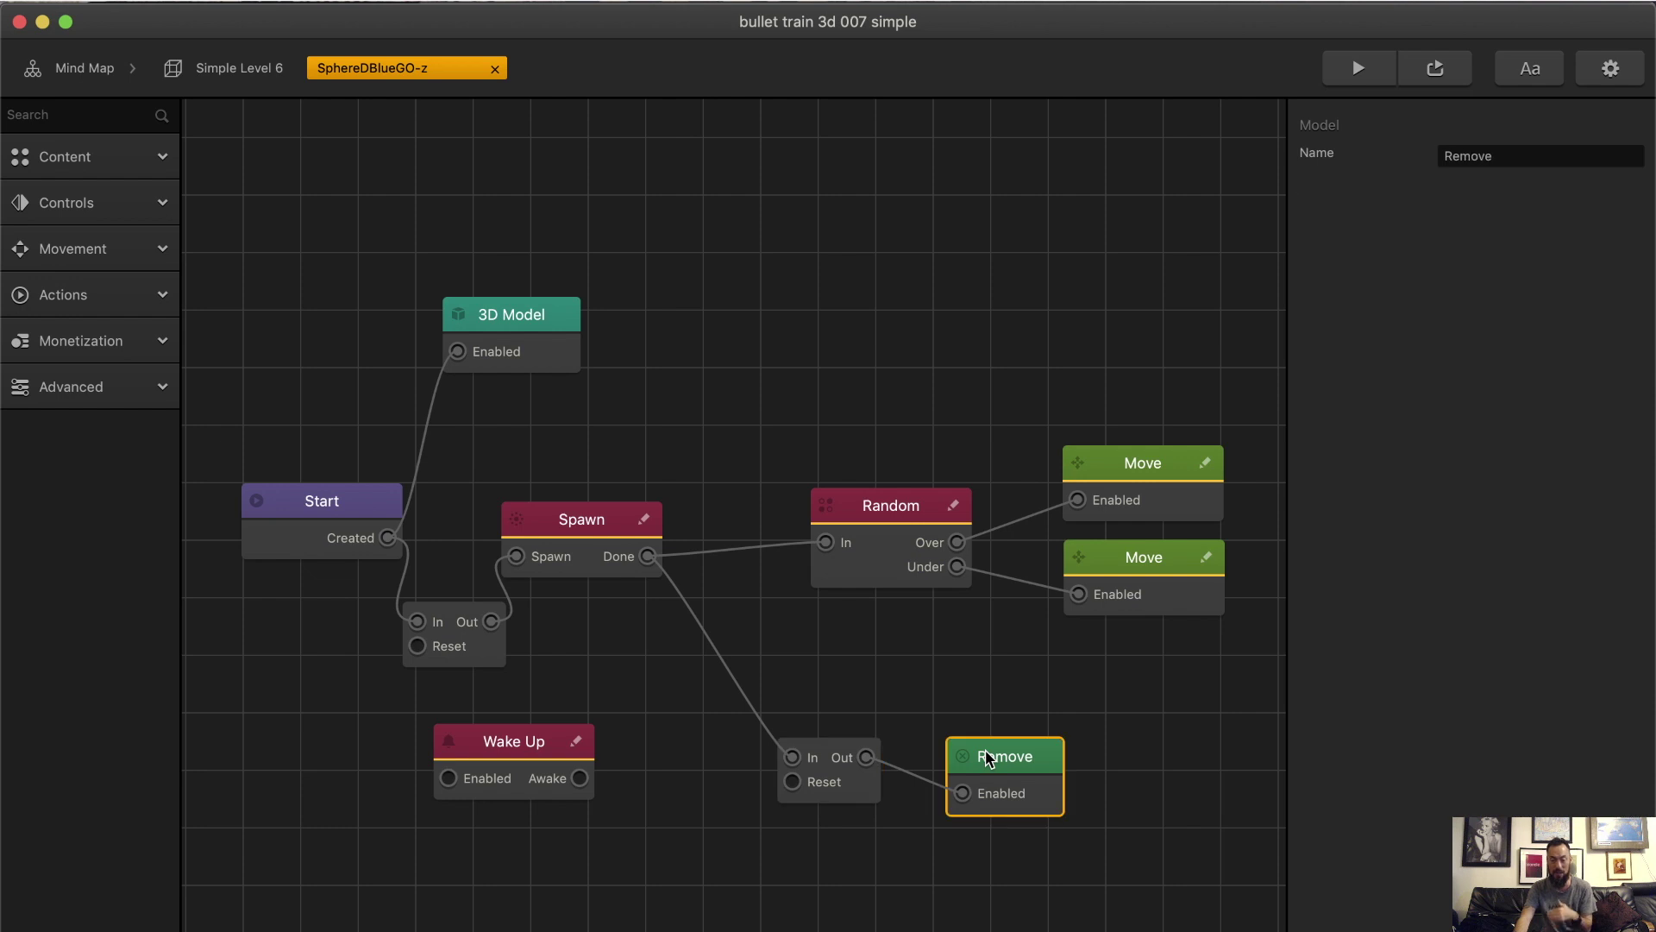
left_click(835, 796)
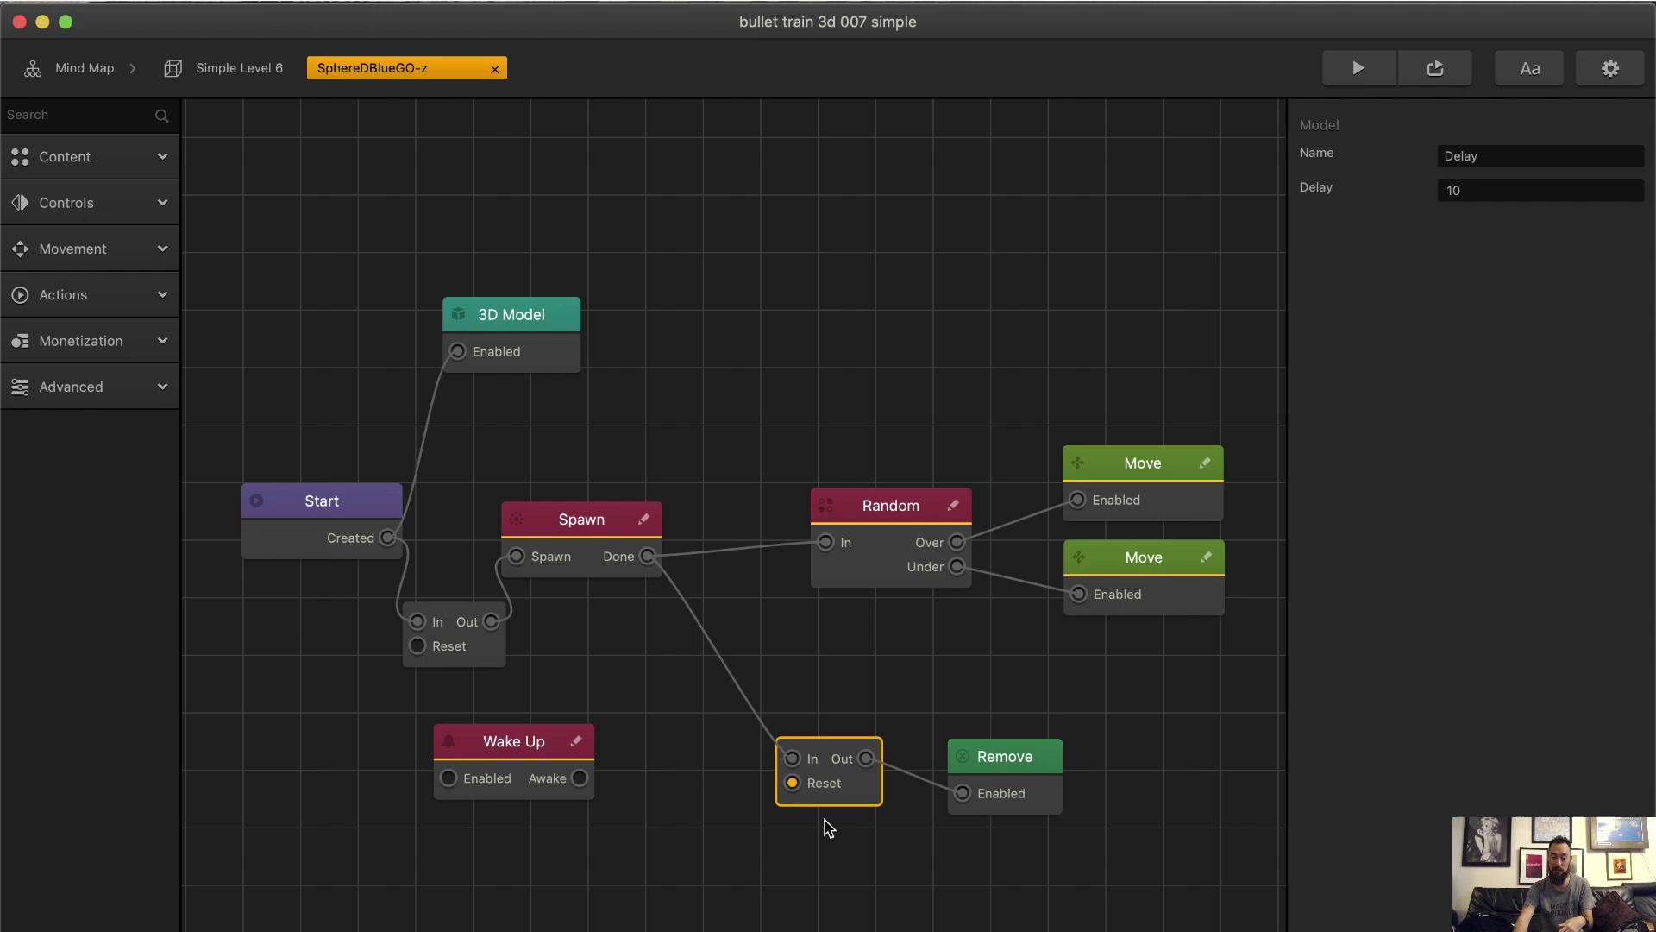
left_click(815, 829)
left_click(799, 792)
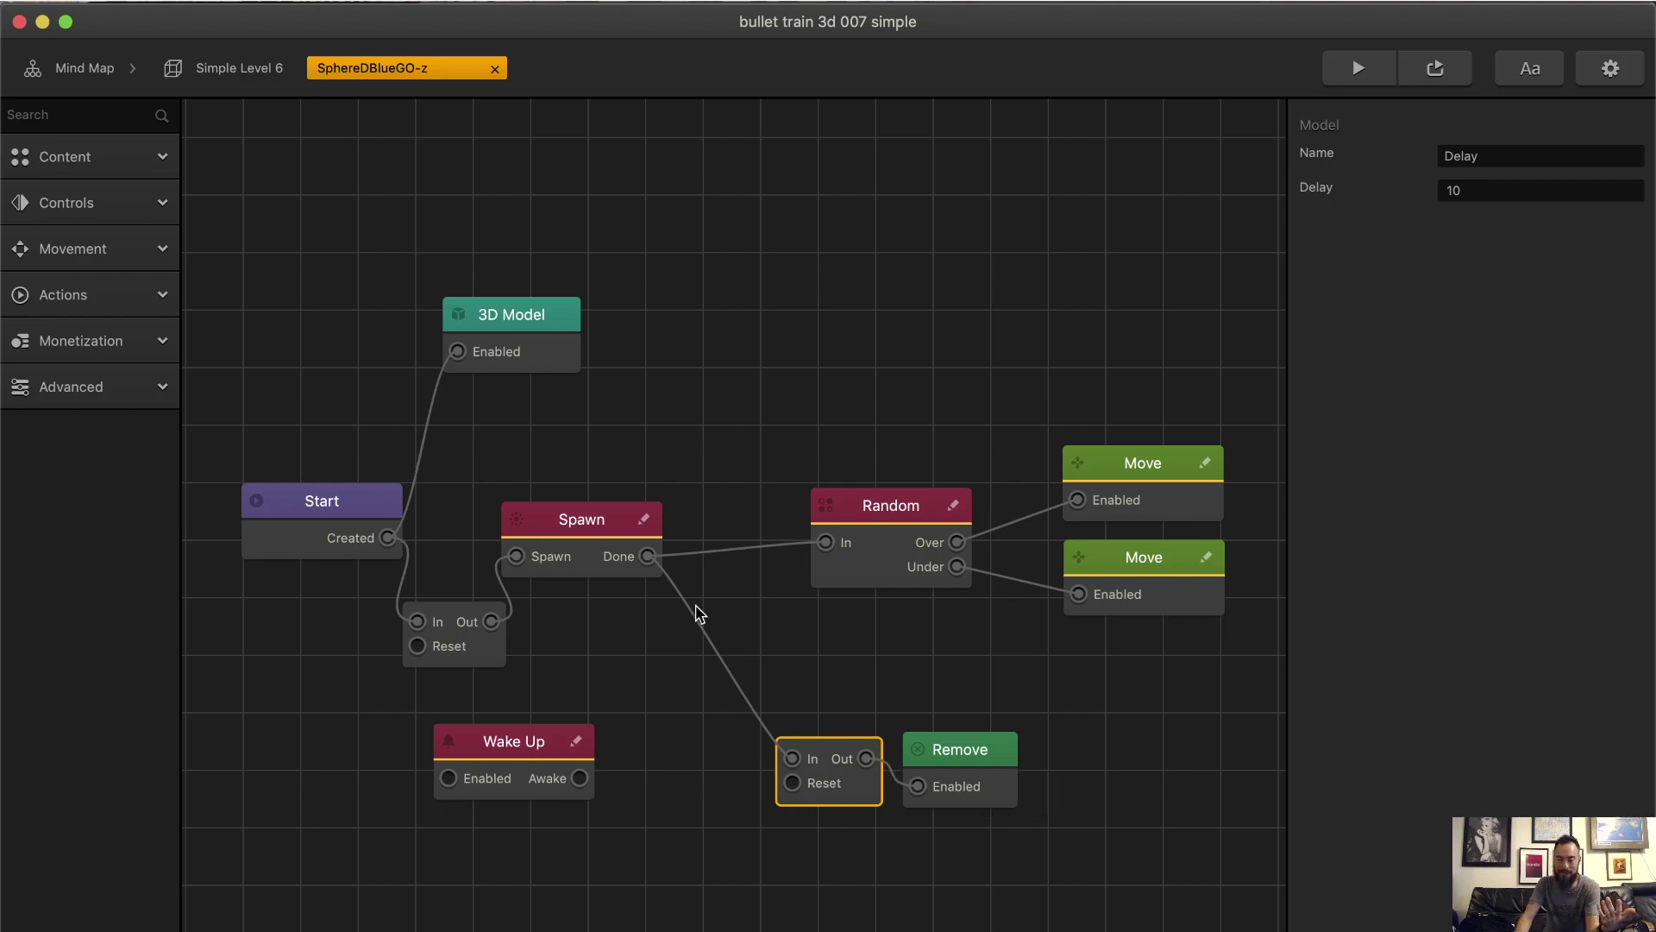
key("ctrl+Up")
left_click(938, 375)
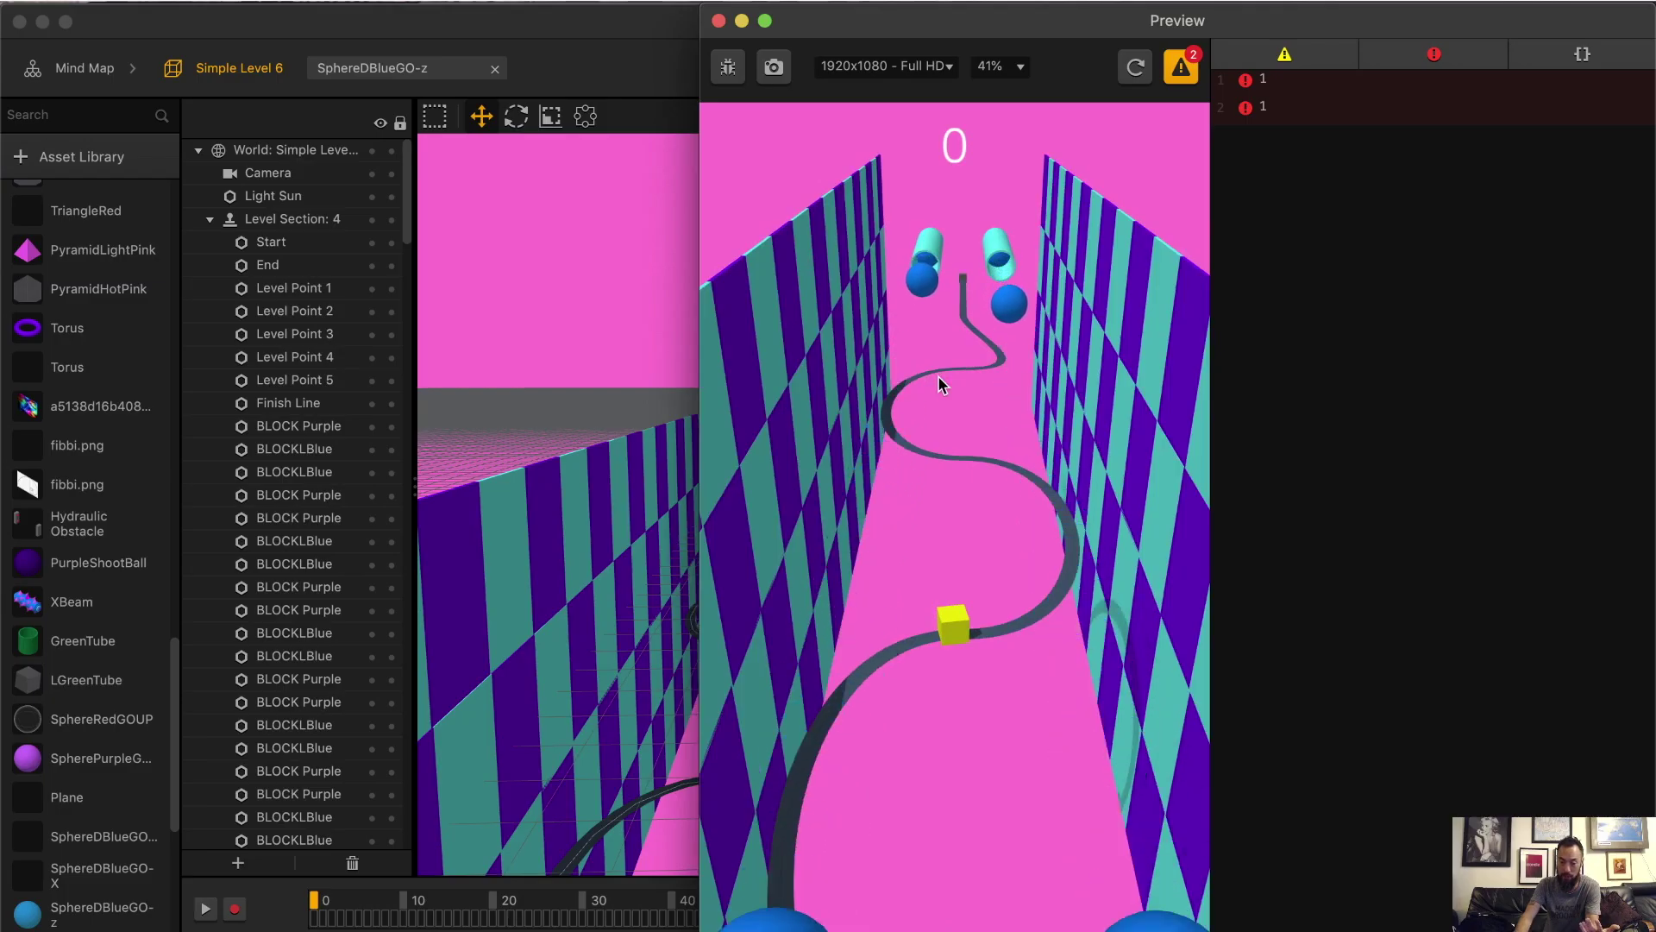